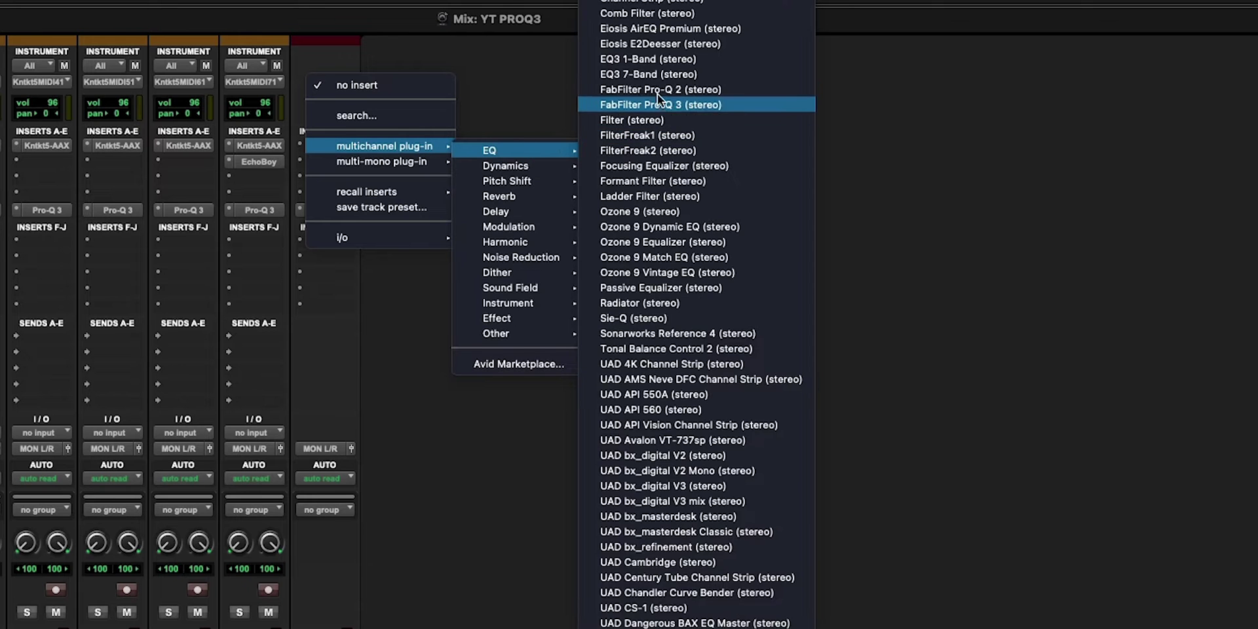
# - Insert FabFilter Pro-Q 3 (stereo) into an empty insert slot on the track
pyautogui.click(662, 92)
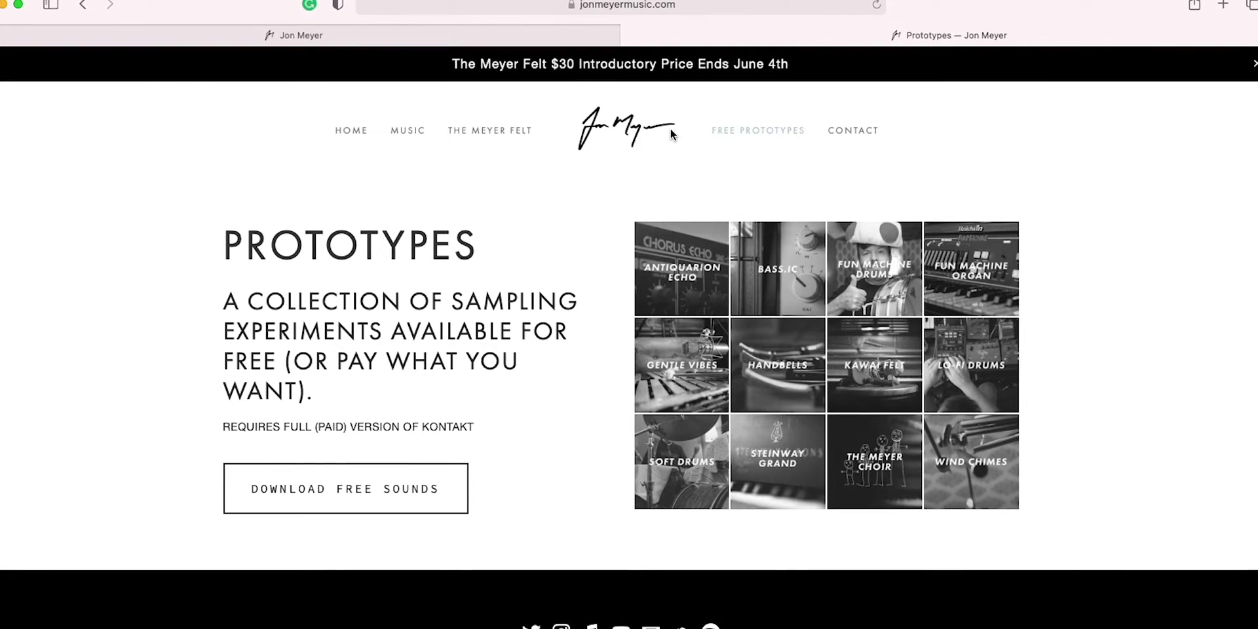
# - Open The Meyer Felt product page and scroll down to its price and description
pyautogui.click(509, 135)
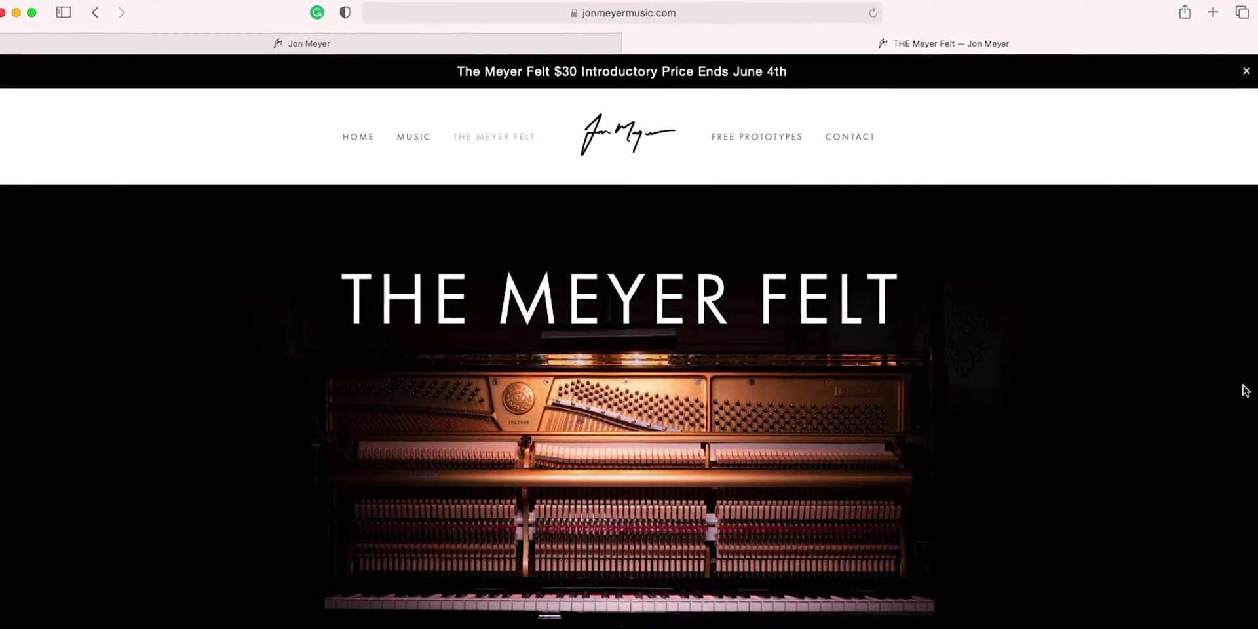
pyautogui.scroll(-1, 1247, 390)
pyautogui.scroll(-5, 1247, 390)
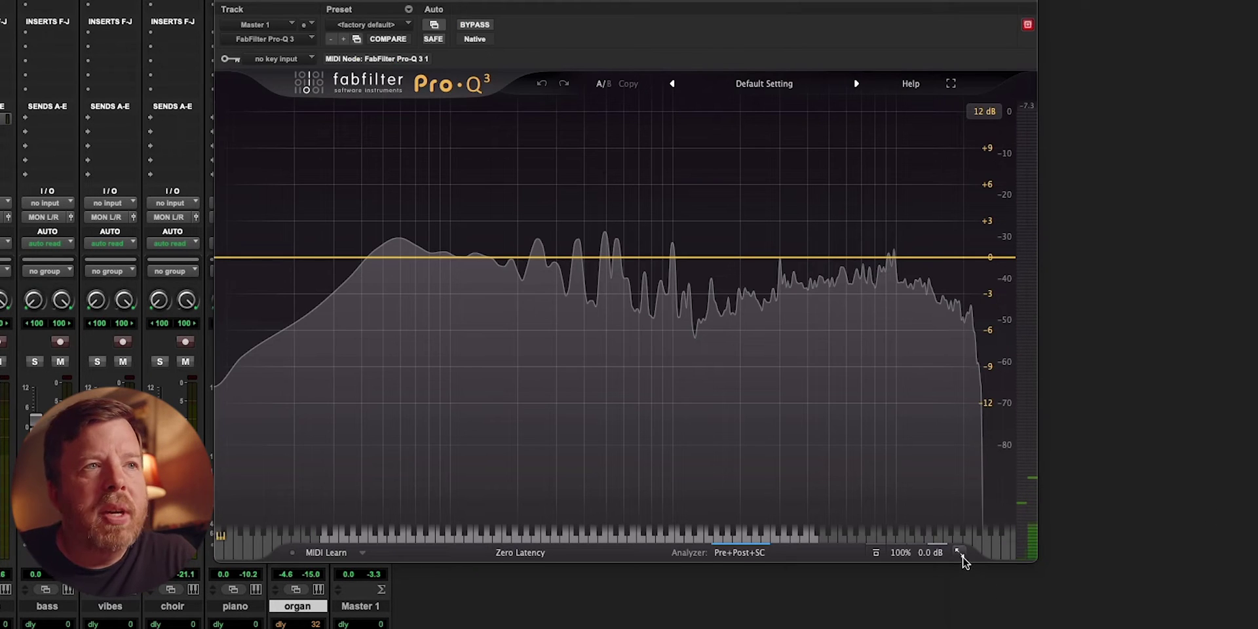
# - Resize the Pro-Q 3 window smaller, then Very Large, then medium, and stop playback
pyautogui.click(978, 576)
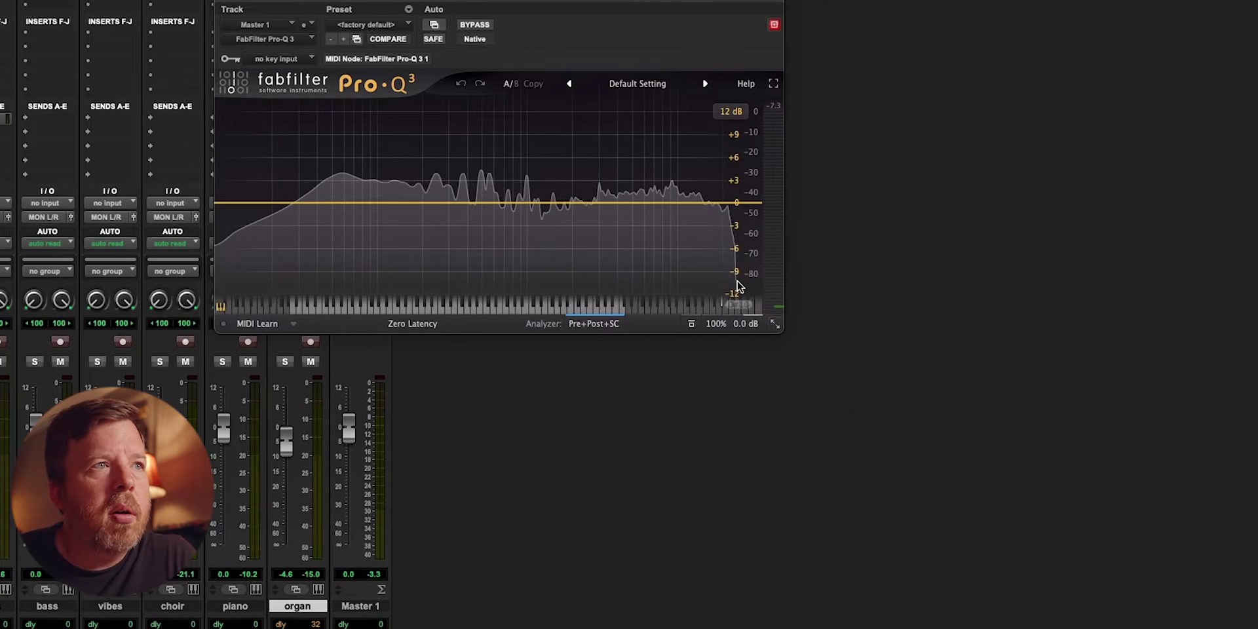
pyautogui.click(812, 415)
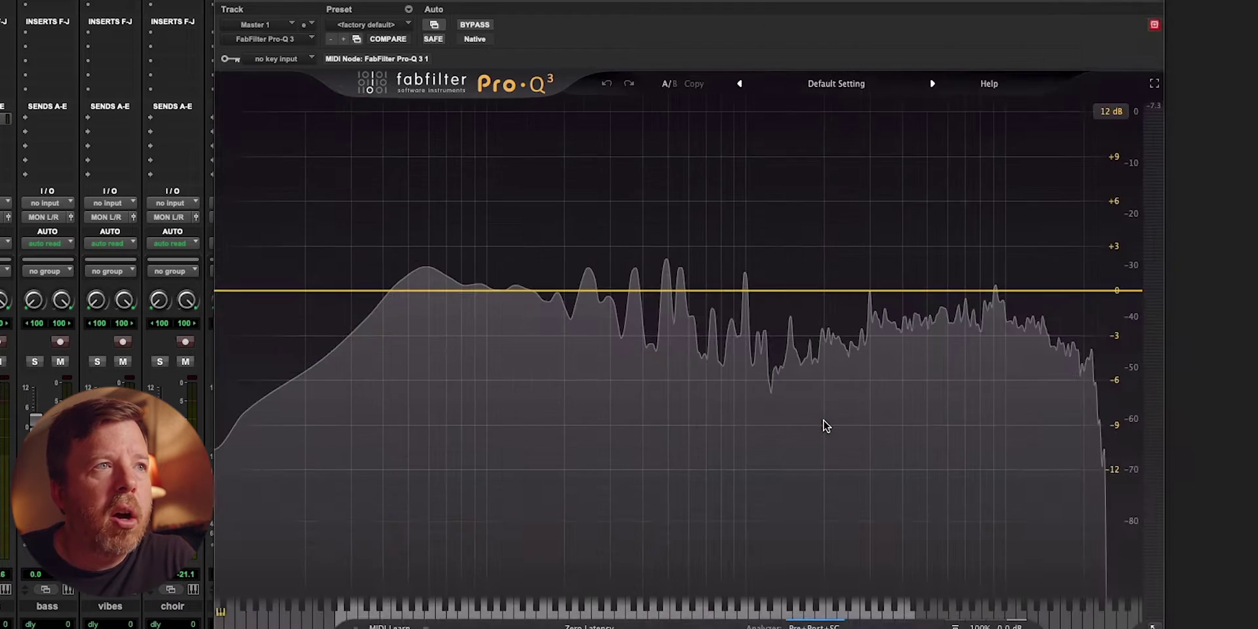
pyautogui.moveTo(1152, 626); pyautogui.dragTo(911, 496)
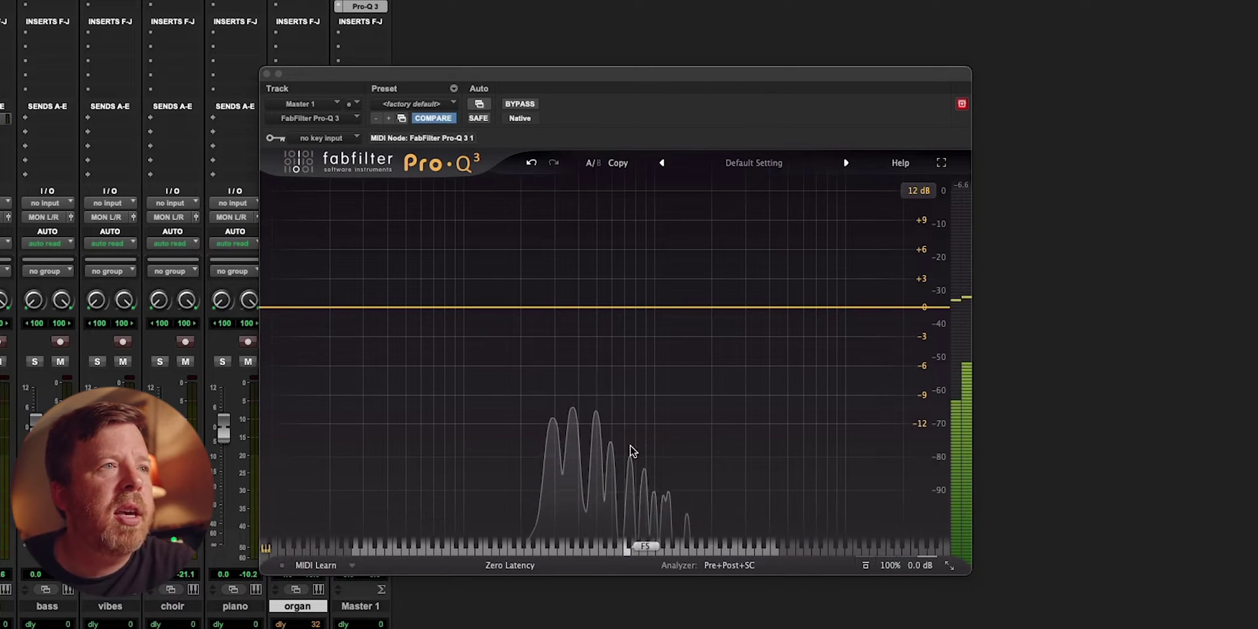
pyautogui.click(884, 474)
pyautogui.press('space')
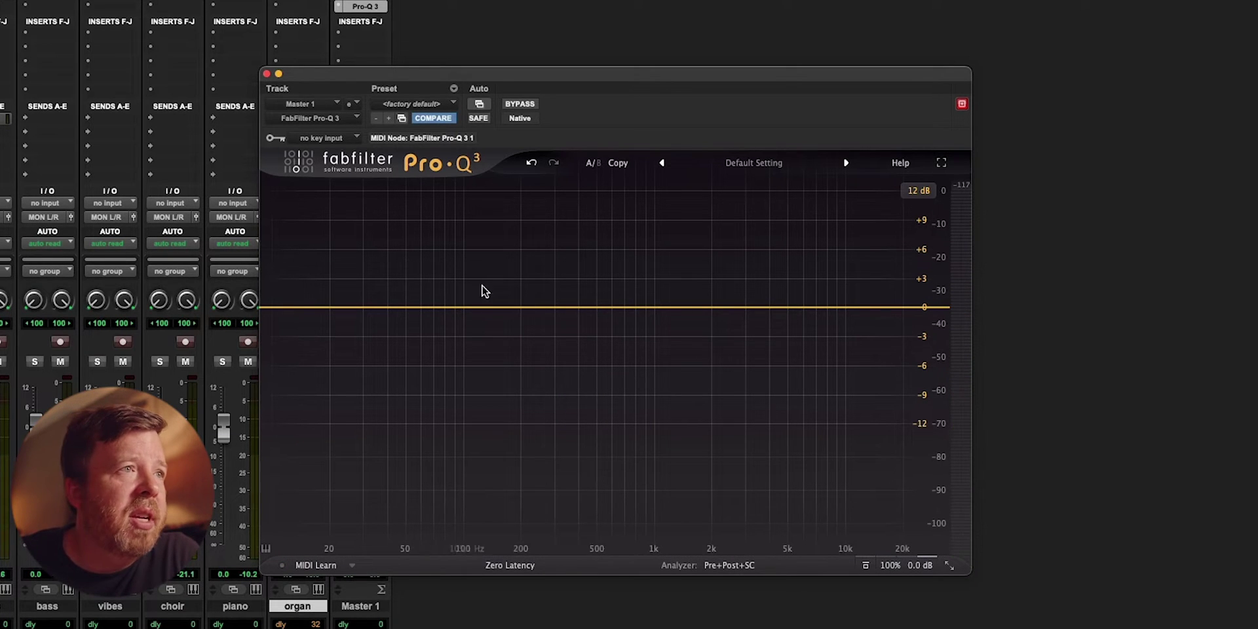
# - Add a bell band and cut it around 266 Hz while listening during playback
pyautogui.click(541, 307)
pyautogui.press('space')
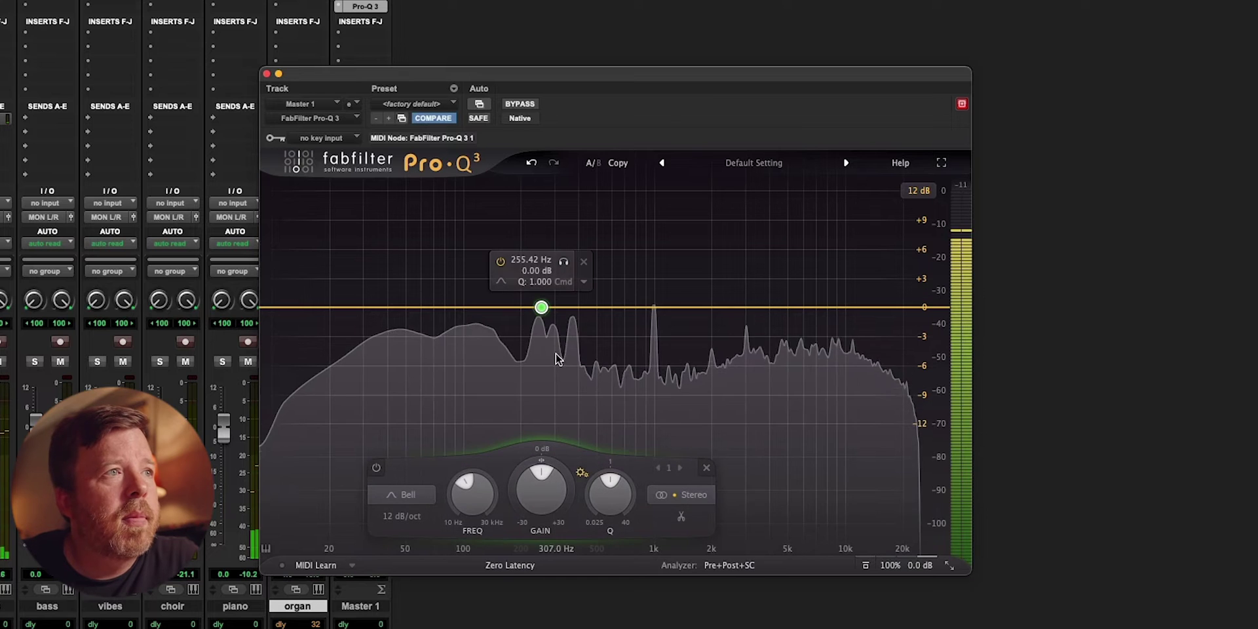
pyautogui.moveTo(542, 307); pyautogui.dragTo(545, 279)
pyautogui.press('space')
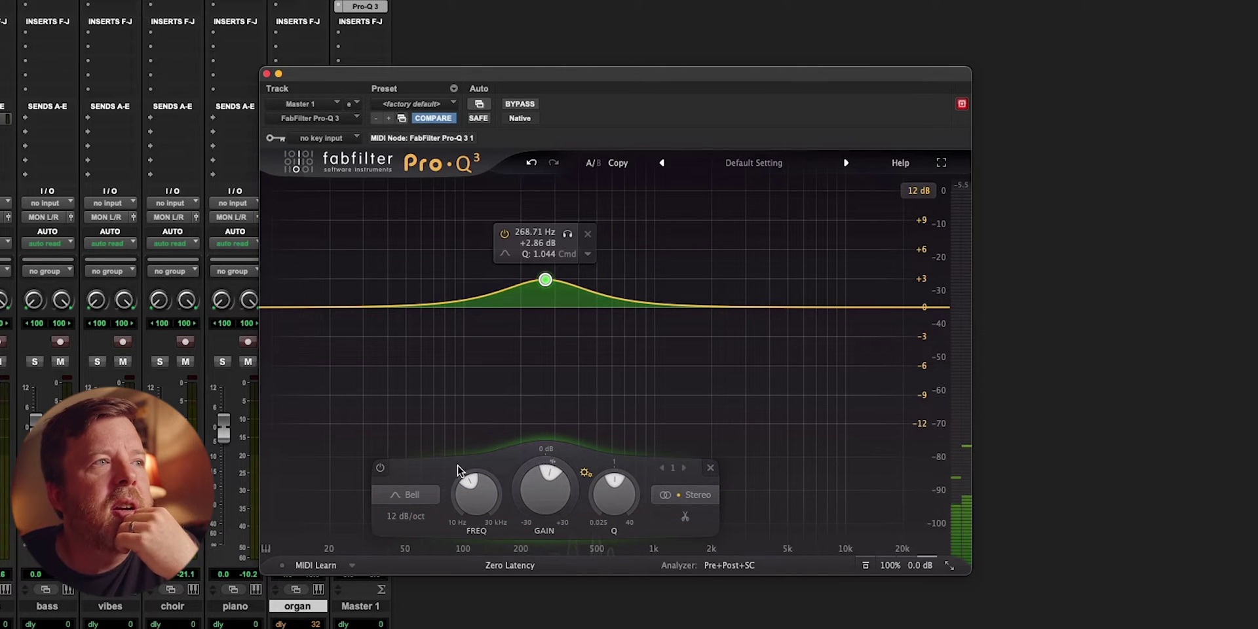
# - Try Flat Tilt, Band Pass and High Shelf shapes, return to Bell, and flatten it to 0 dB
pyautogui.click(407, 495)
pyautogui.click(408, 482)
pyautogui.click(410, 496)
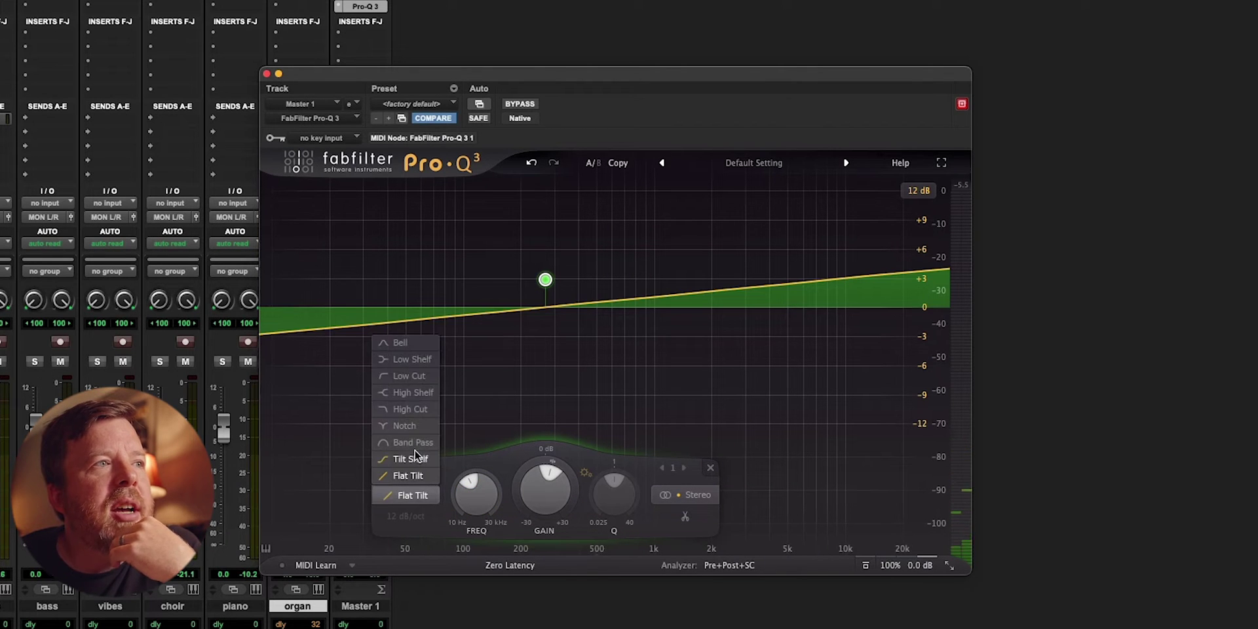
pyautogui.click(416, 449)
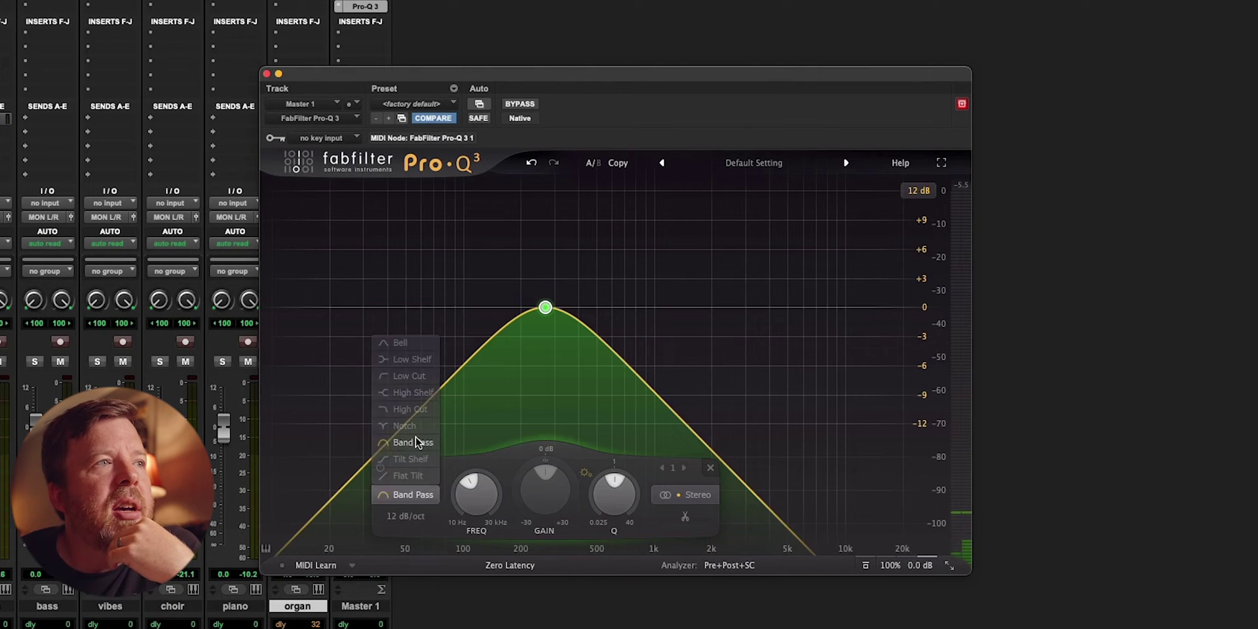
pyautogui.click(405, 394)
pyautogui.click(422, 496)
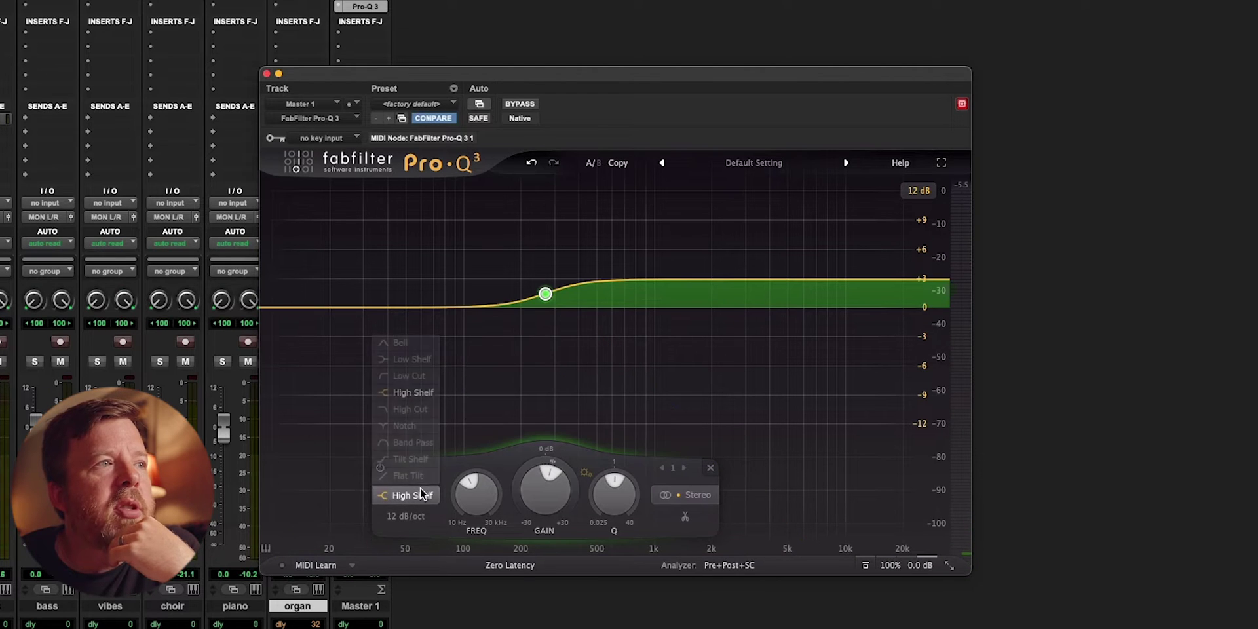
pyautogui.click(401, 343)
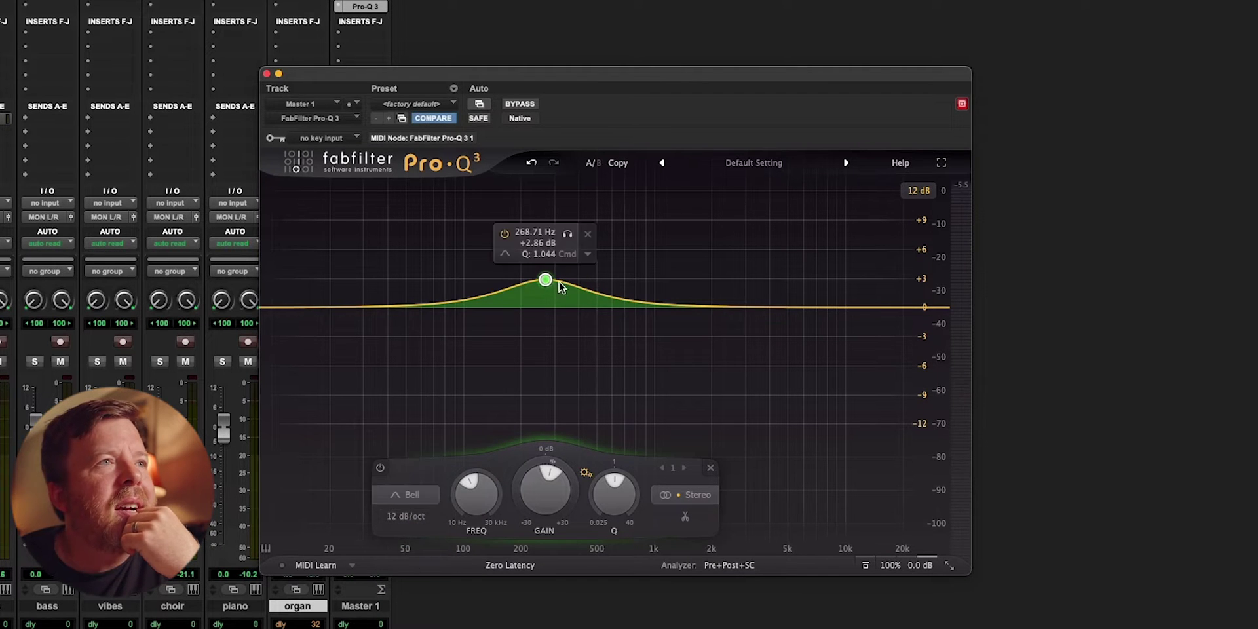
pyautogui.moveTo(560, 286)
pyautogui.mouseDown()
pyautogui.moveTo(577, 307)
pyautogui.moveTo(564, 308)
pyautogui.mouseUp()
# - Add a slight boost near 2.5 kHz, a Low Cut at ~20 Hz and a High Cut at ~11.7 kHz
pyautogui.click(729, 308)
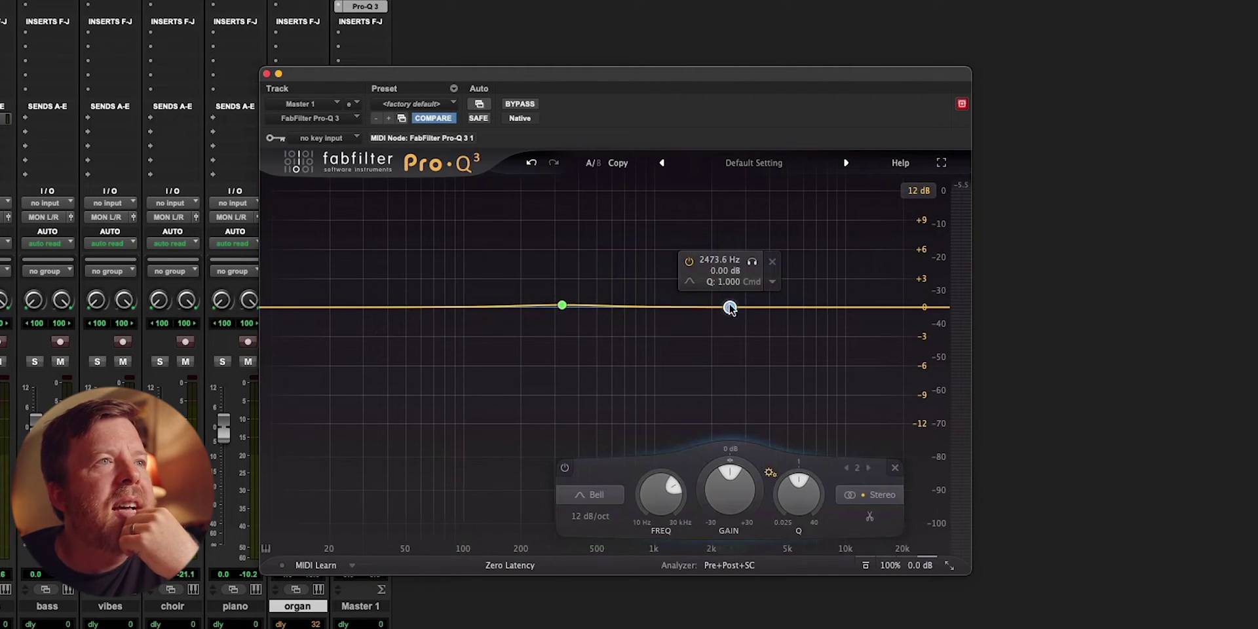
pyautogui.moveTo(730, 308)
pyautogui.mouseDown()
pyautogui.moveTo(730, 275)
pyautogui.moveTo(731, 303)
pyautogui.mouseUp()
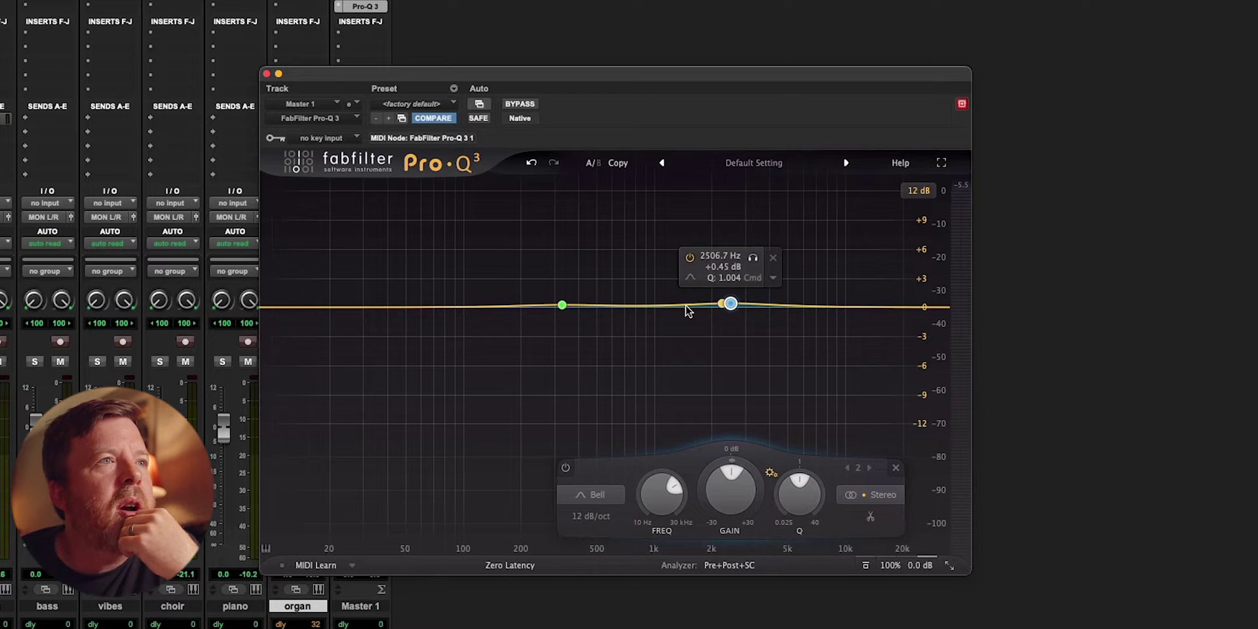
pyautogui.click(263, 308)
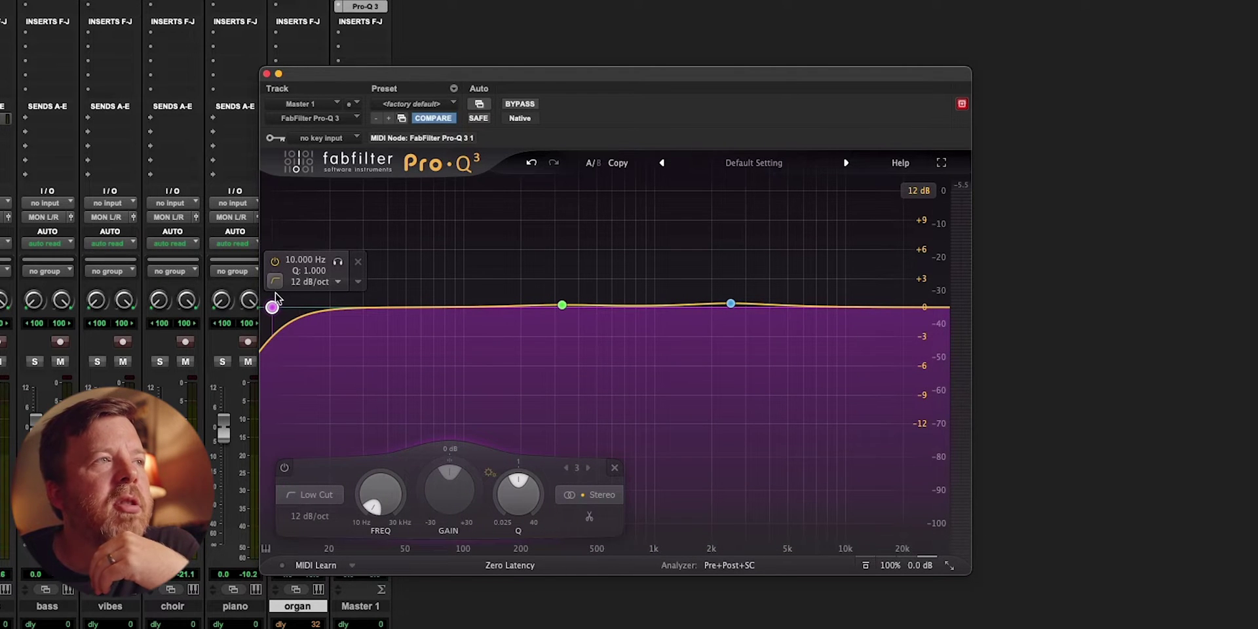
pyautogui.moveTo(273, 308); pyautogui.dragTo(318, 302)
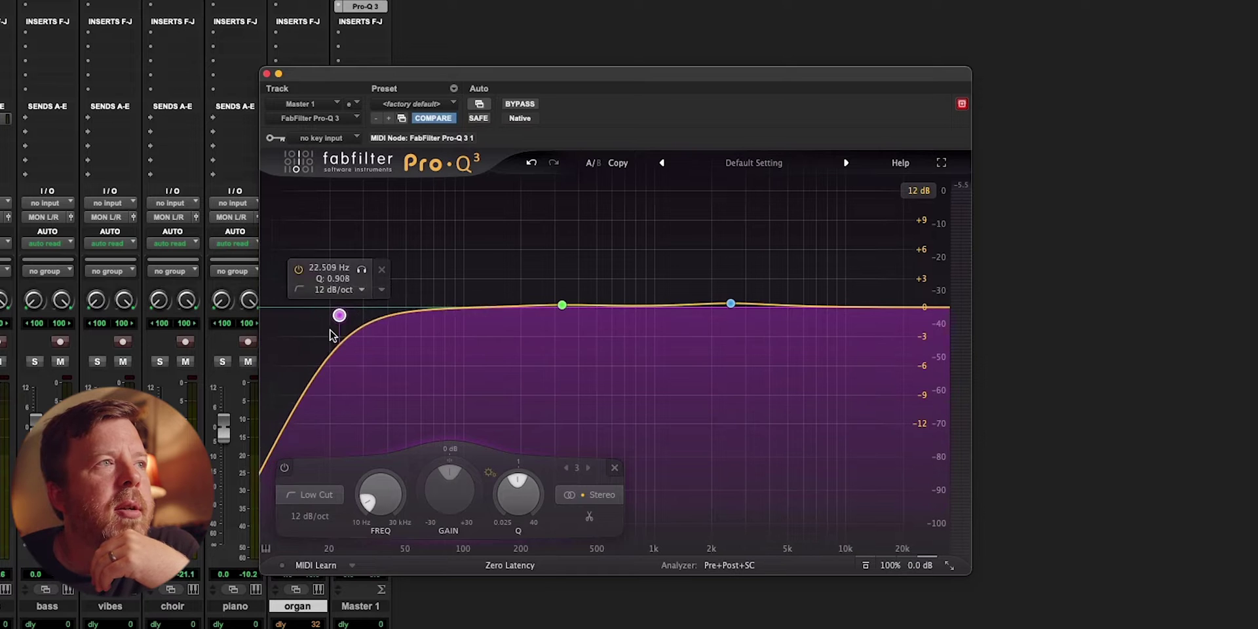
pyautogui.click(935, 308)
pyautogui.moveTo(935, 308); pyautogui.dragTo(908, 313)
# - Undo the added bands, redo band 2, then undo it again
pyautogui.click(531, 163)
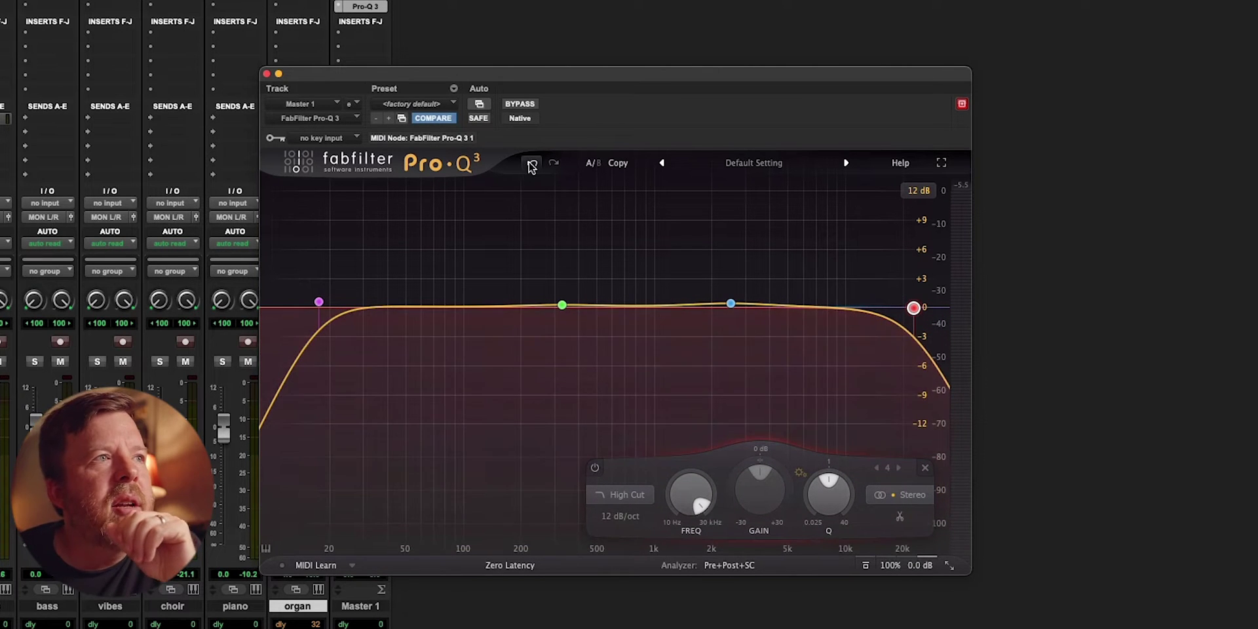
pyautogui.click(531, 163)
pyautogui.click(531, 162)
pyautogui.click(531, 162)
pyautogui.click(531, 162)
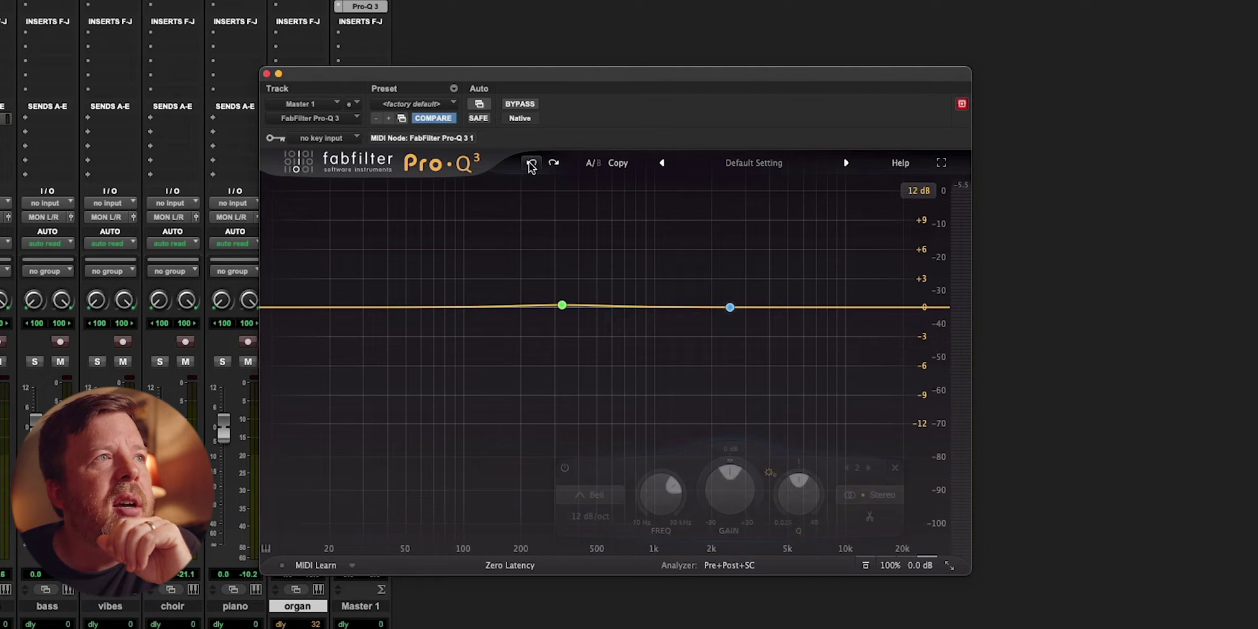
pyautogui.click(530, 163)
pyautogui.click(554, 162)
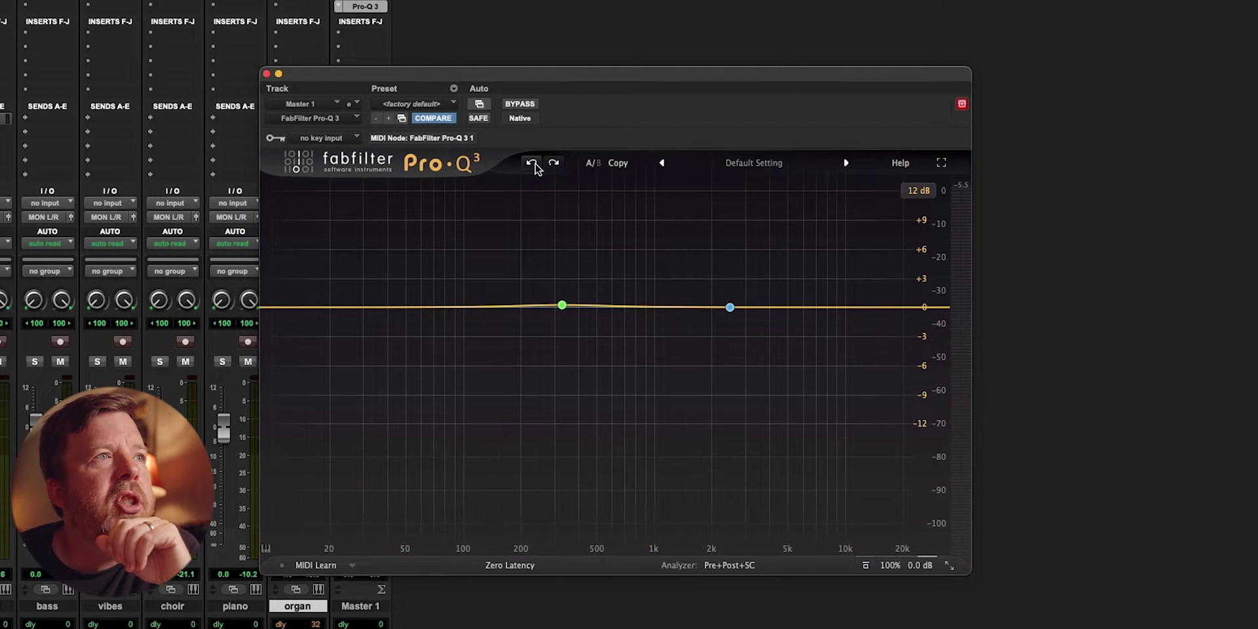
pyautogui.click(531, 162)
pyautogui.click(531, 162)
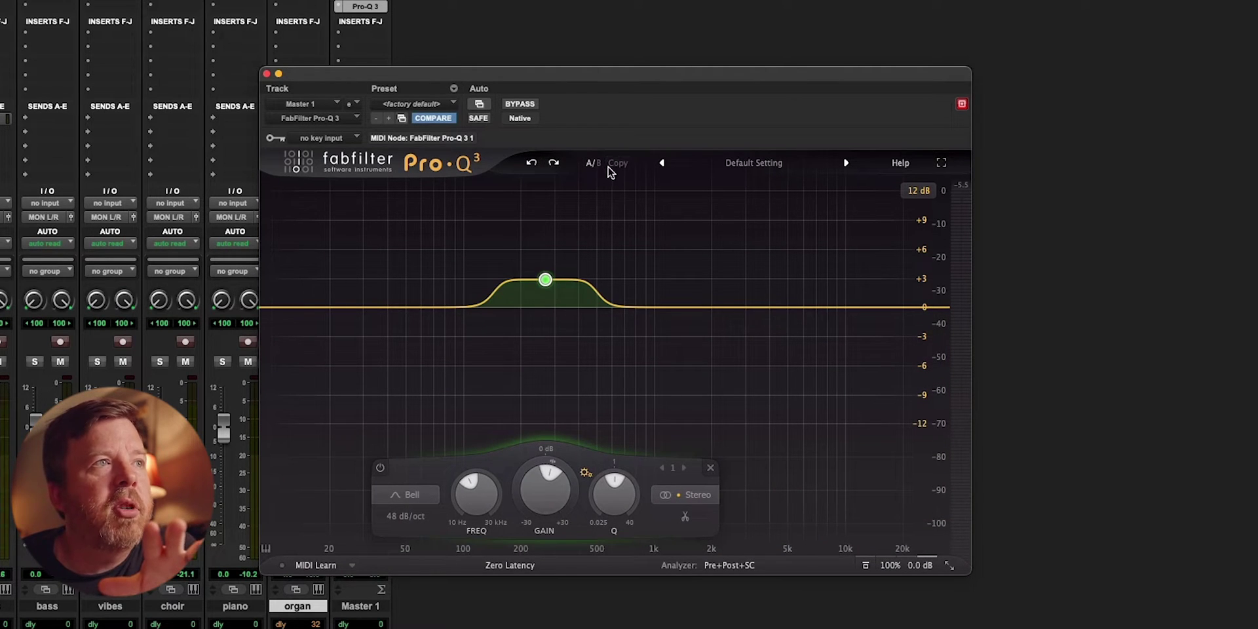
# - Compare the A and B settings, then move band 1 to a dip near 704 Hz
pyautogui.click(591, 164)
pyautogui.click(592, 163)
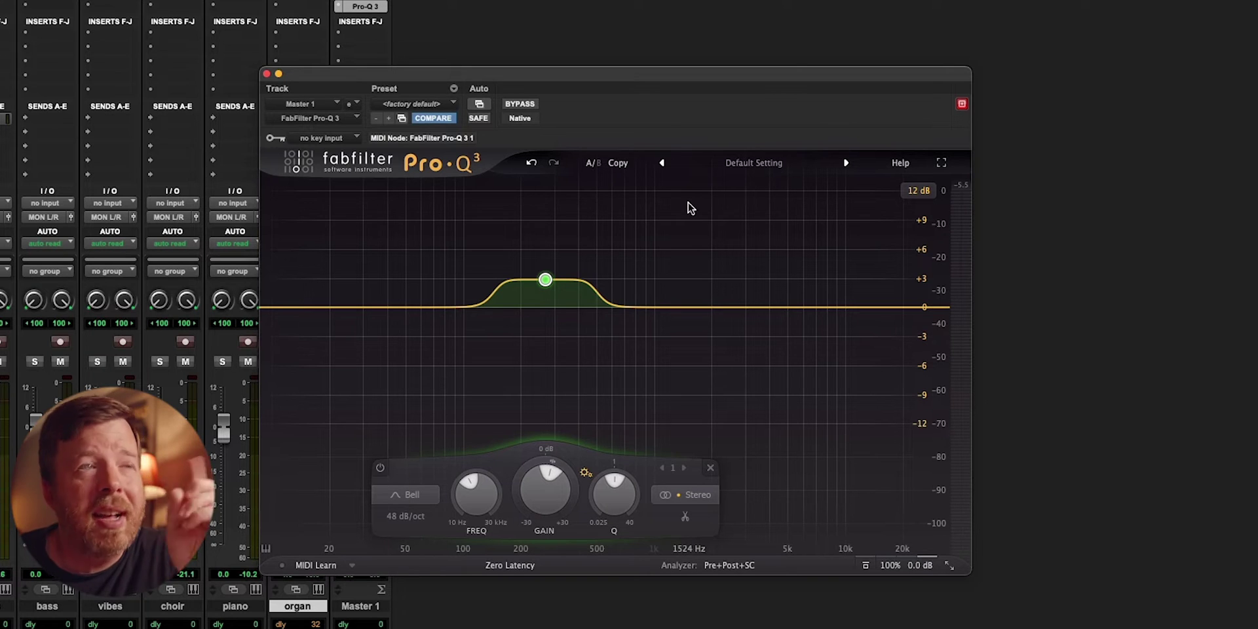
pyautogui.moveTo(546, 280); pyautogui.dragTo(532, 261)
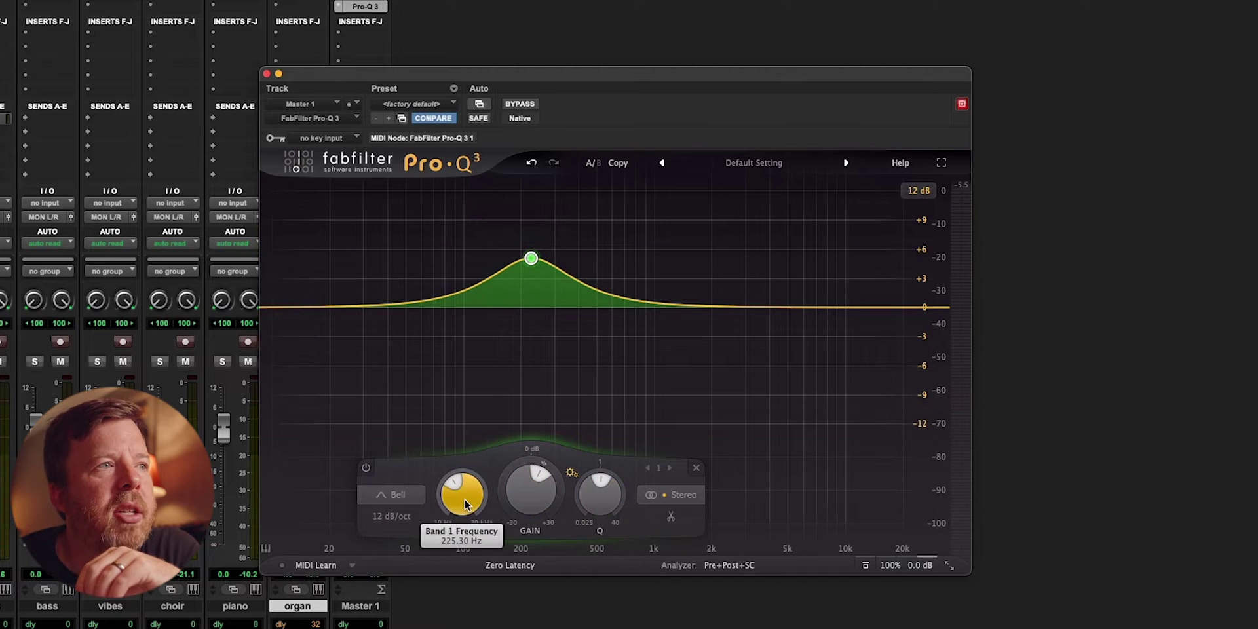
# - Adjust band 1's FREQ, GAIN and Q into a narrow ~+3 dB bell near 480 Hz, Q about 2.6
pyautogui.moveTo(458, 533); pyautogui.dragTo(466, 499)
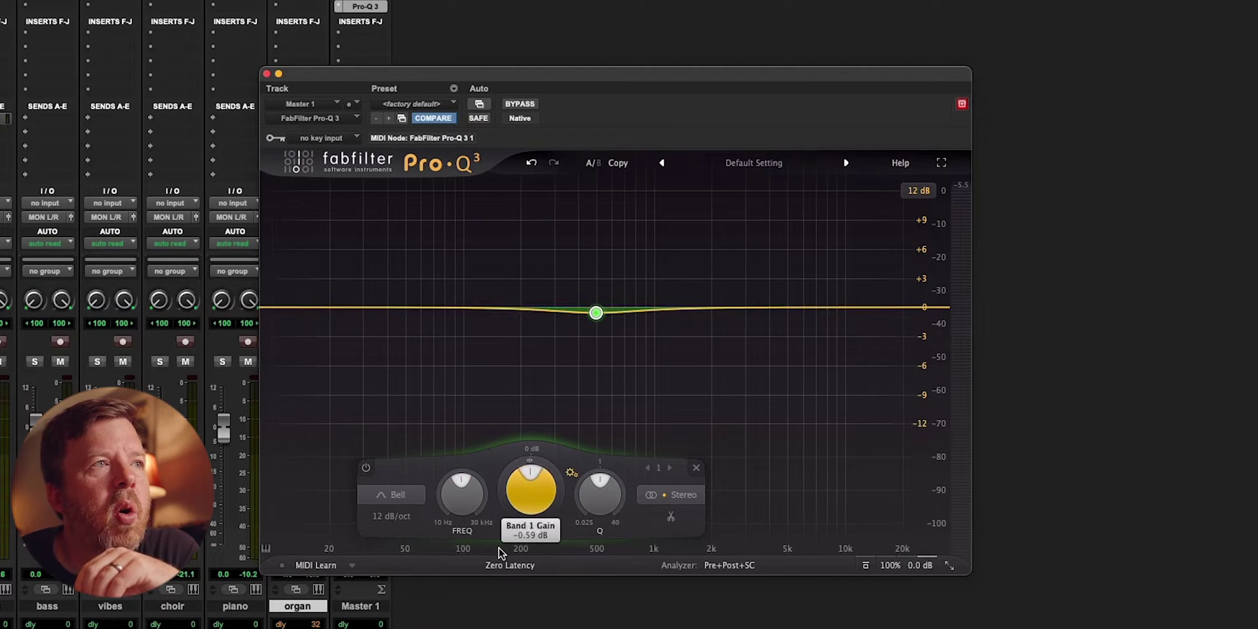
pyautogui.moveTo(501, 552); pyautogui.dragTo(524, 481)
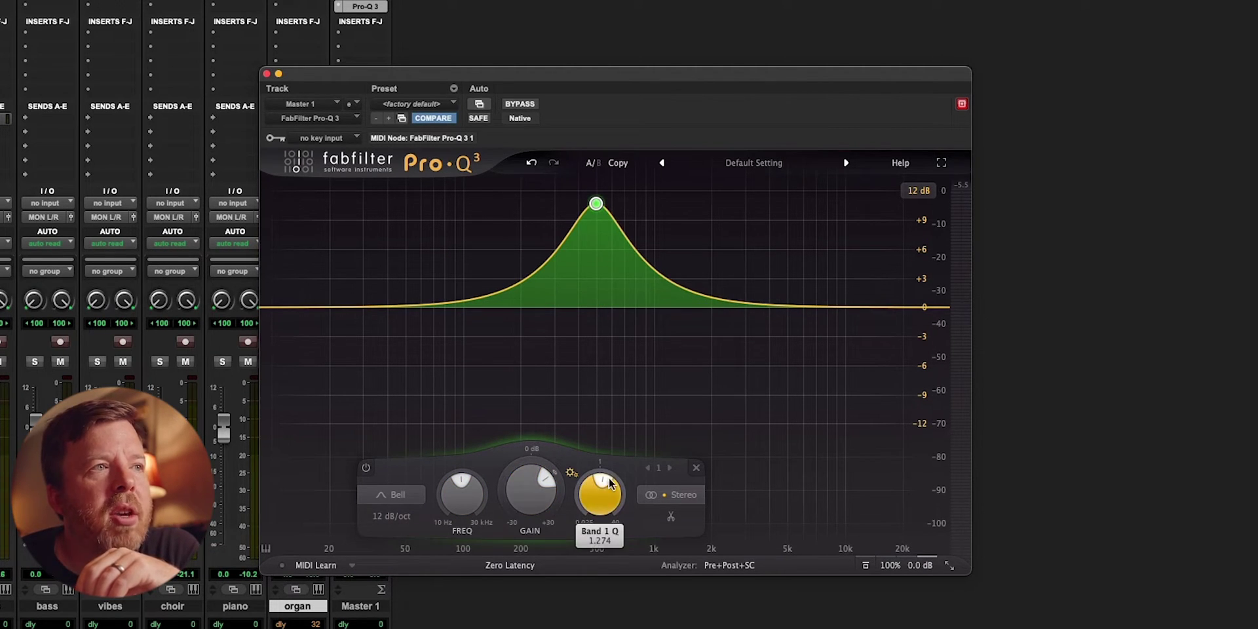
pyautogui.moveTo(604, 491)
pyautogui.mouseDown()
pyautogui.moveTo(579, 536)
pyautogui.moveTo(597, 482)
pyautogui.mouseUp()
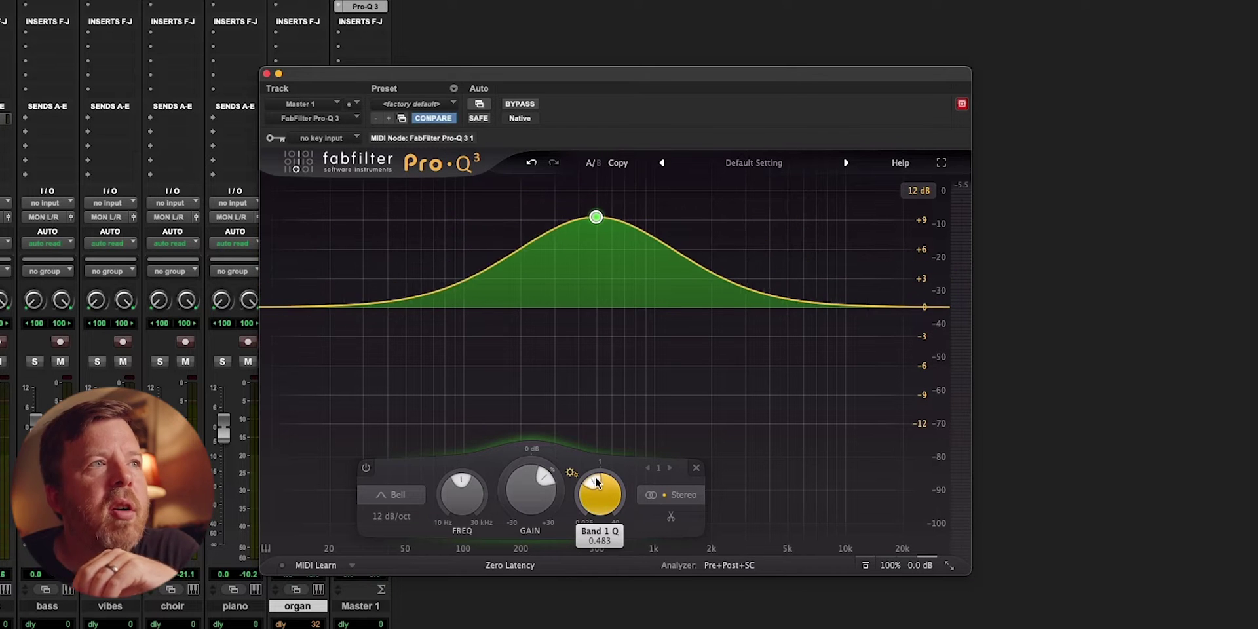
pyautogui.moveTo(591, 209); pyautogui.dragTo(588, 280)
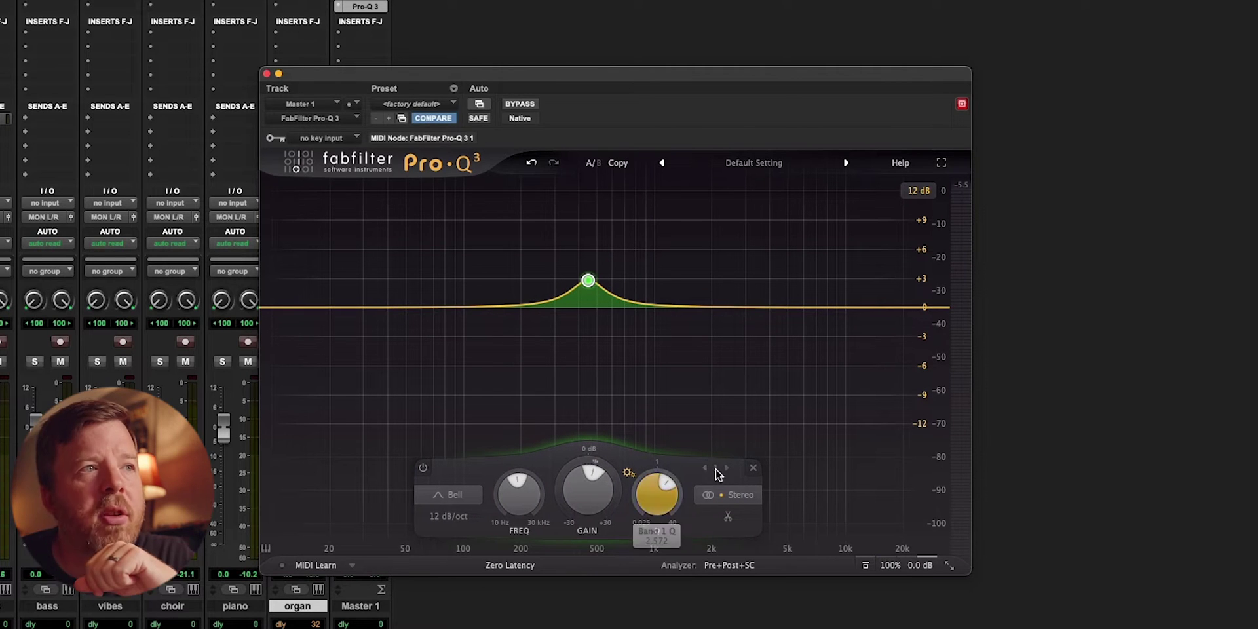
# - Add a second band near 3.7 kHz, toggle band 1 off and on, and cut band 2 to about -3.4 dB
pyautogui.click(762, 308)
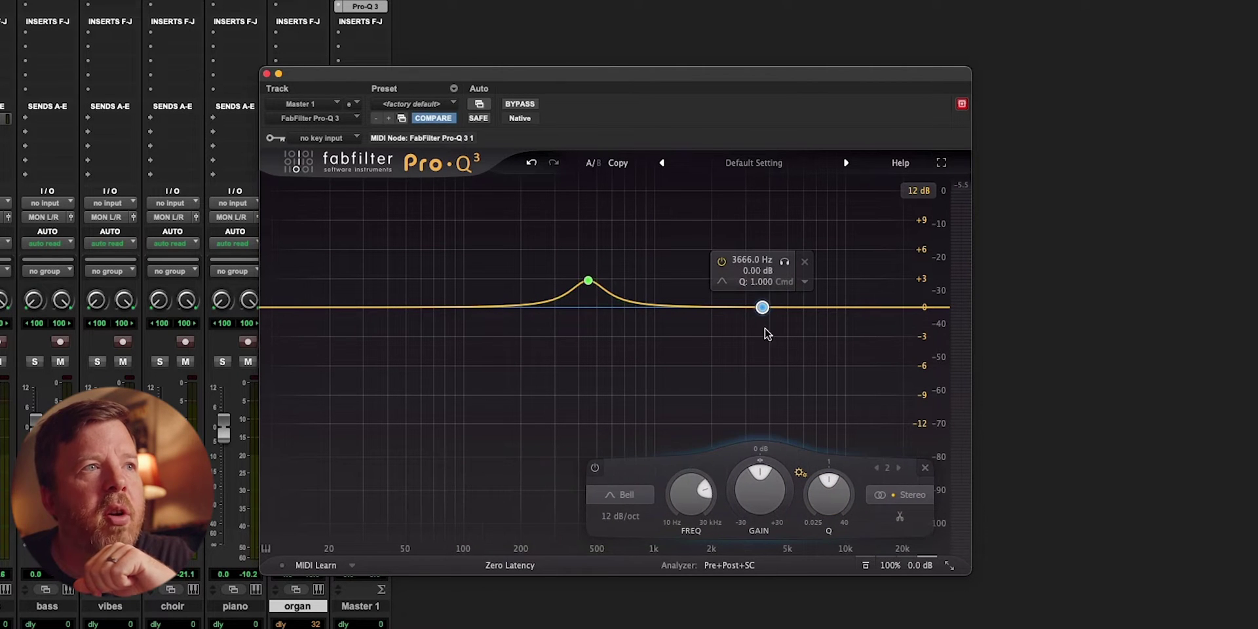
pyautogui.click(878, 468)
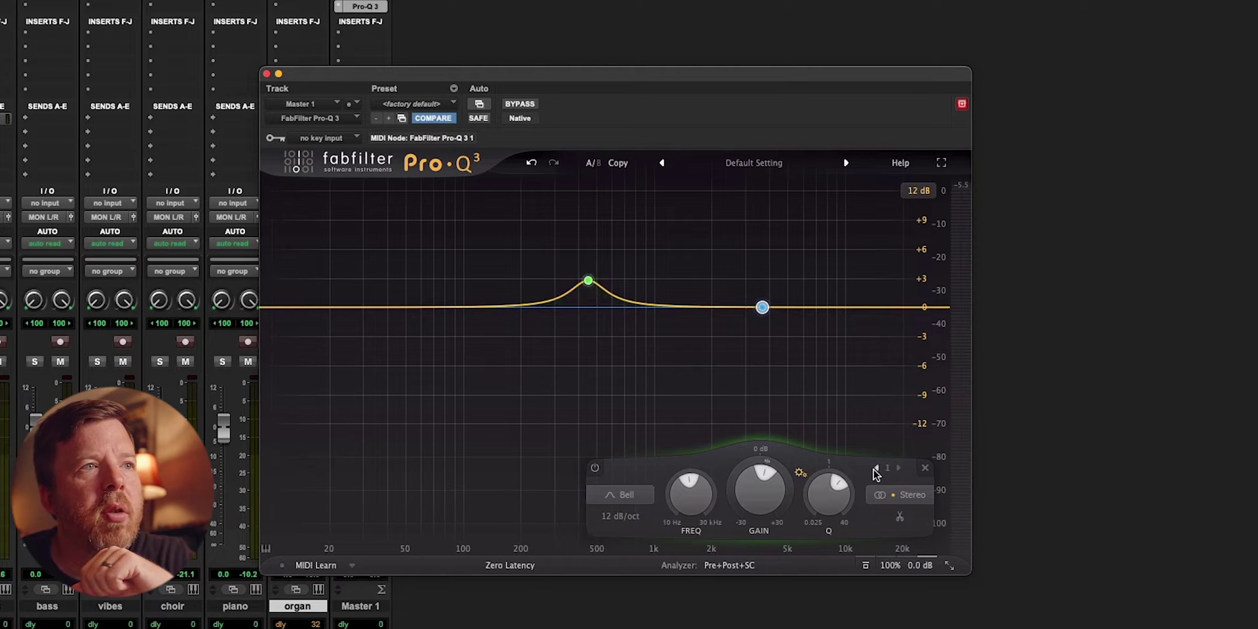
pyautogui.click(424, 469)
pyautogui.click(424, 469)
pyautogui.click(424, 469)
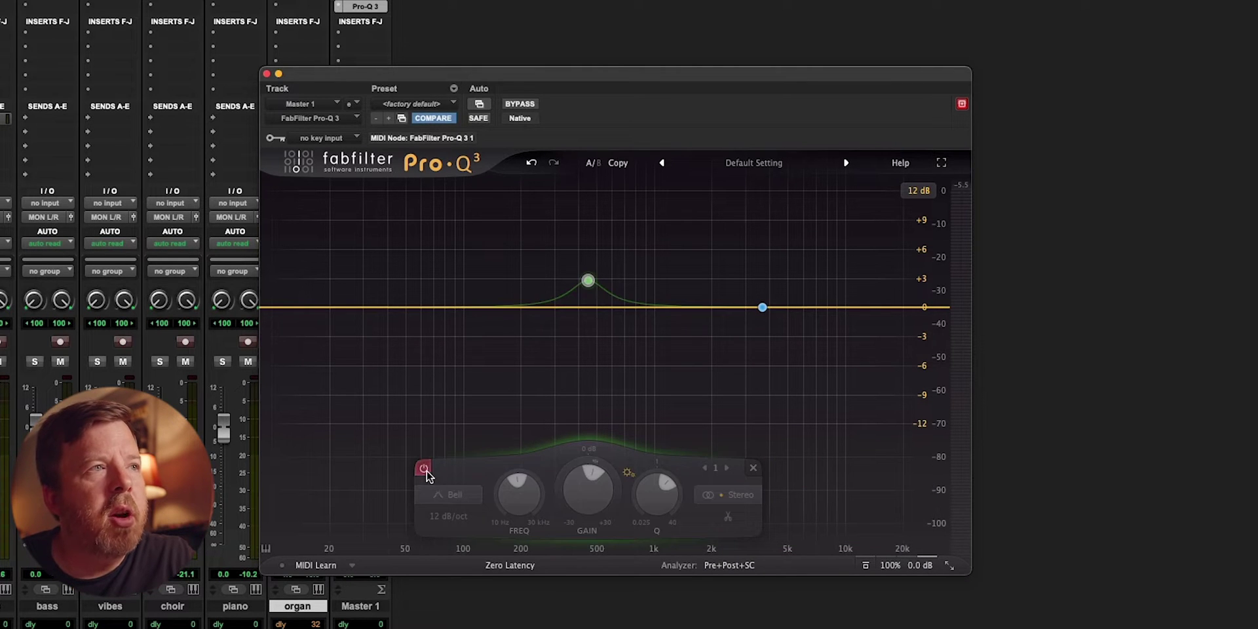
pyautogui.click(424, 469)
pyautogui.moveTo(762, 307); pyautogui.dragTo(759, 340)
# - Select both bands, bypass and re-enable them twice, then raise the green boost to about +2.47 dB near 444 Hz
pyautogui.moveTo(510, 222); pyautogui.dragTo(812, 399)
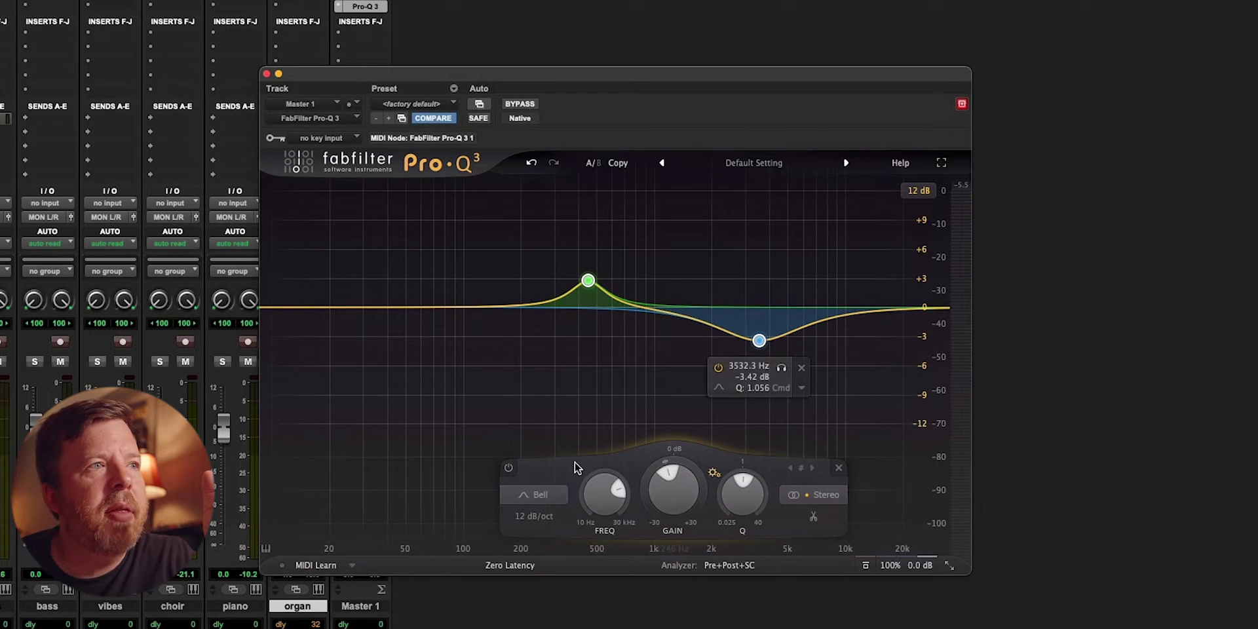
pyautogui.click(509, 468)
pyautogui.click(509, 469)
pyautogui.click(509, 468)
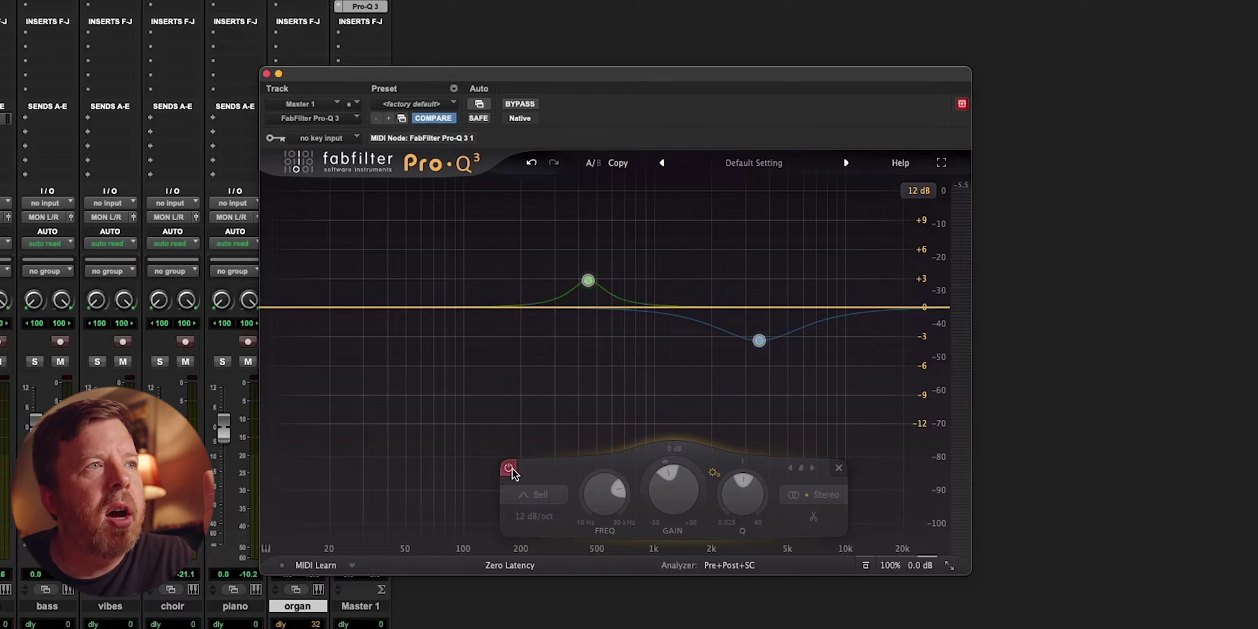
pyautogui.click(510, 469)
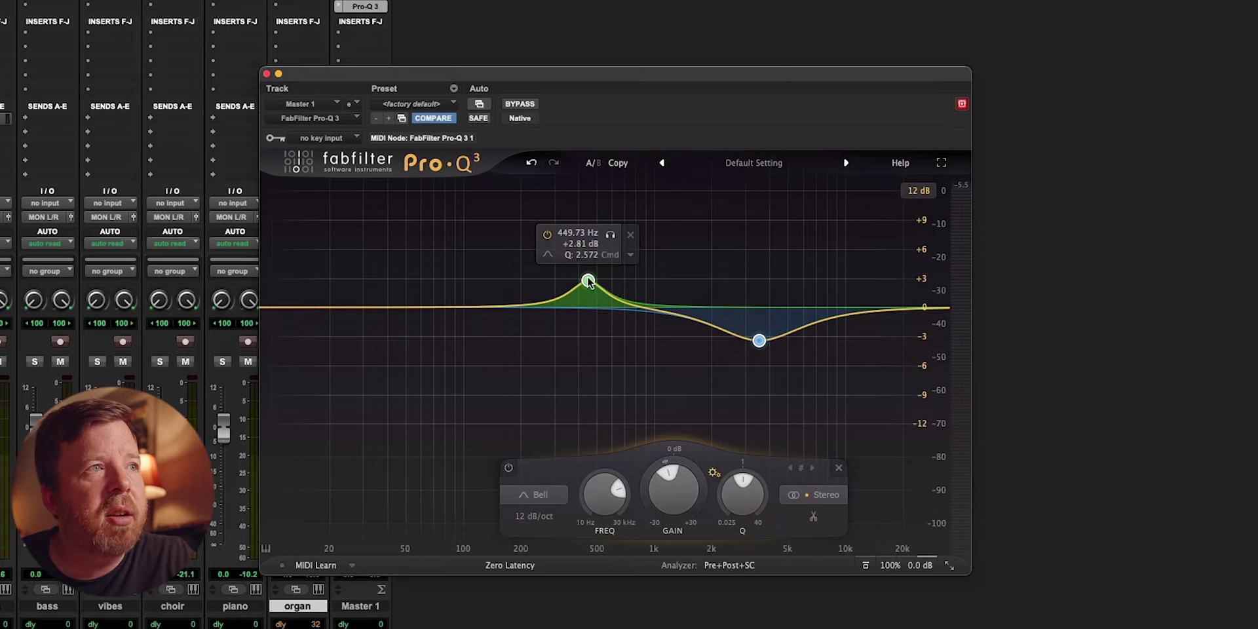
pyautogui.moveTo(588, 280)
pyautogui.mouseDown()
pyautogui.moveTo(587, 238)
pyautogui.moveTo(587, 343)
pyautogui.moveTo(589, 267)
pyautogui.mouseUp()
# - Show the piano keyboard, add a gentle boost band at D3, then select all bands and delete them
pyautogui.click(265, 548)
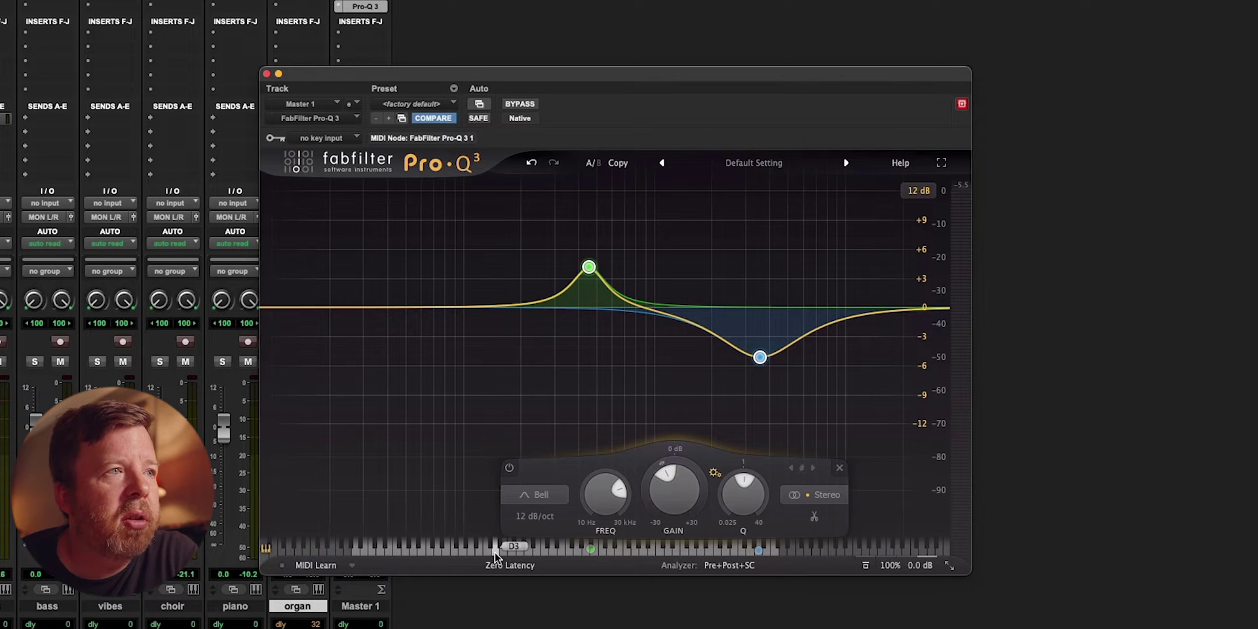
pyautogui.doubleClick(494, 554)
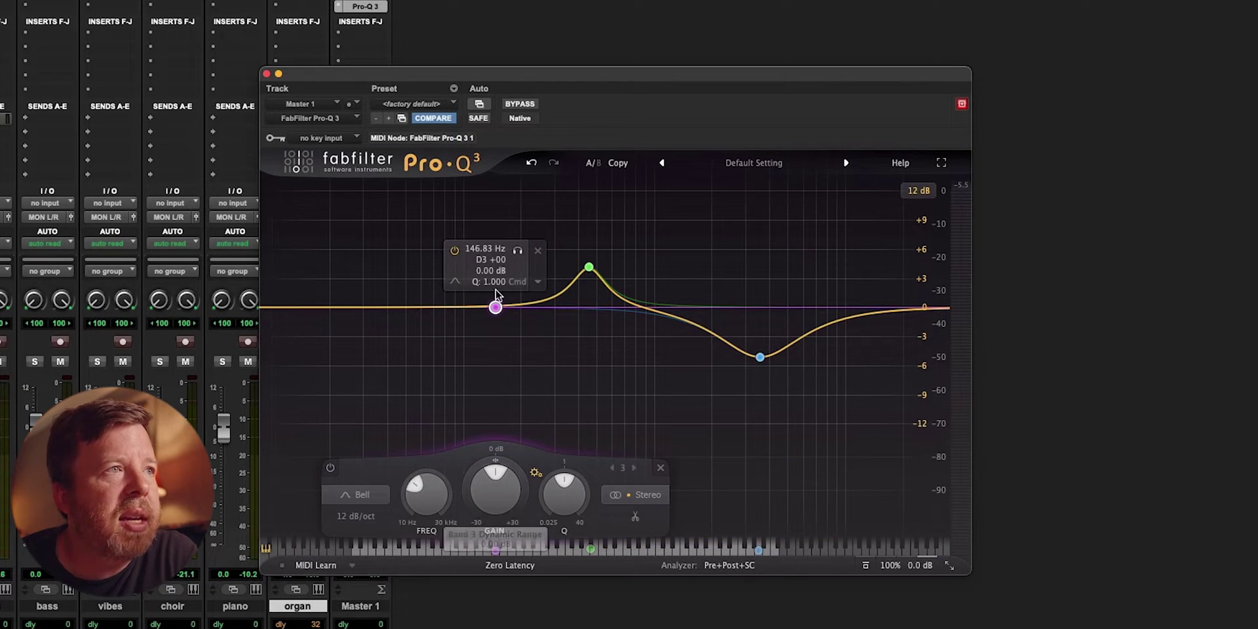
pyautogui.moveTo(494, 306); pyautogui.dragTo(497, 283)
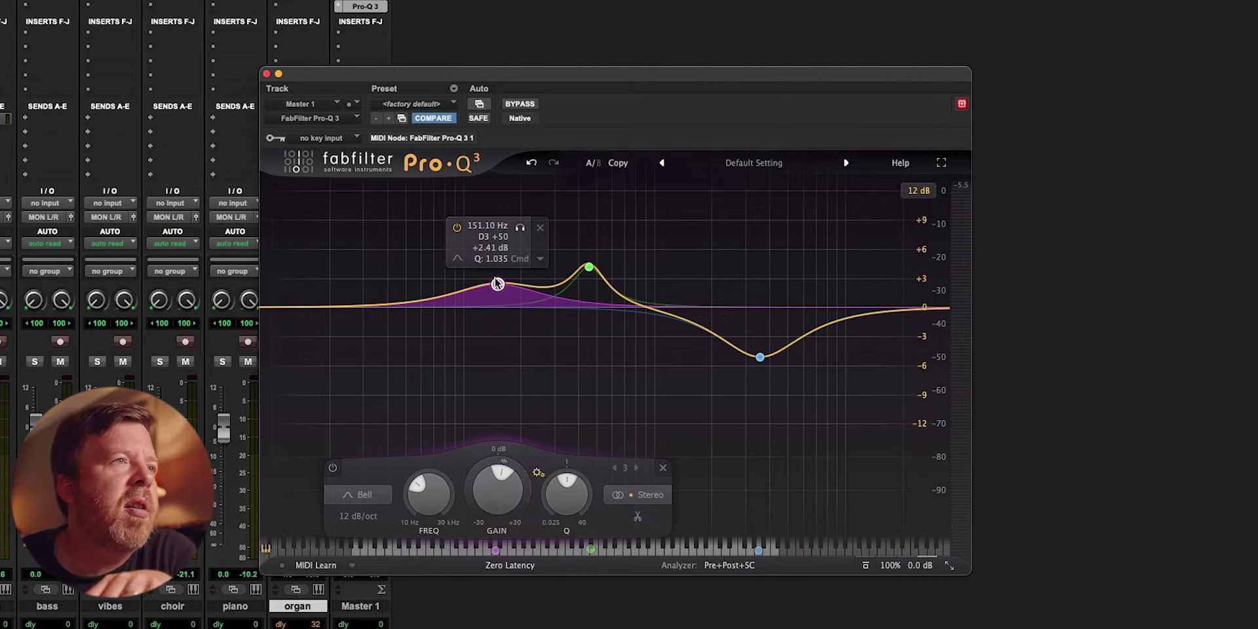
pyautogui.press('super+a')
pyautogui.press('Delete')
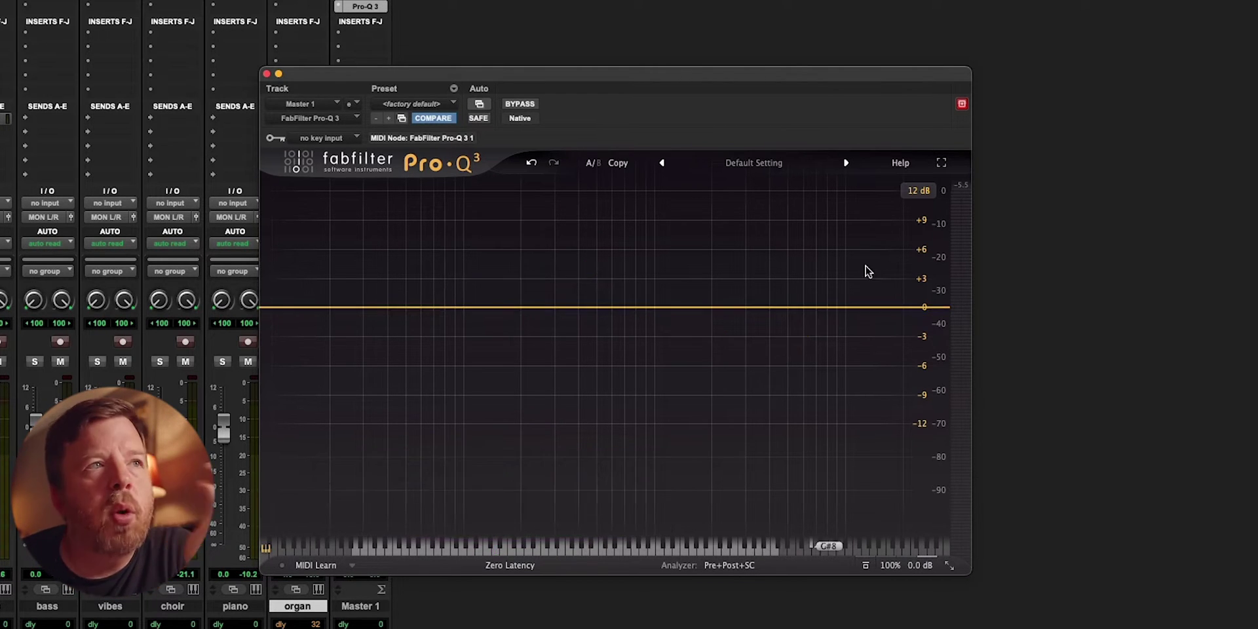
# - Set the display range to 3 dB, then 30 dB, and drag out a small bell boost near 234 Hz
pyautogui.click(924, 194)
pyautogui.click(929, 208)
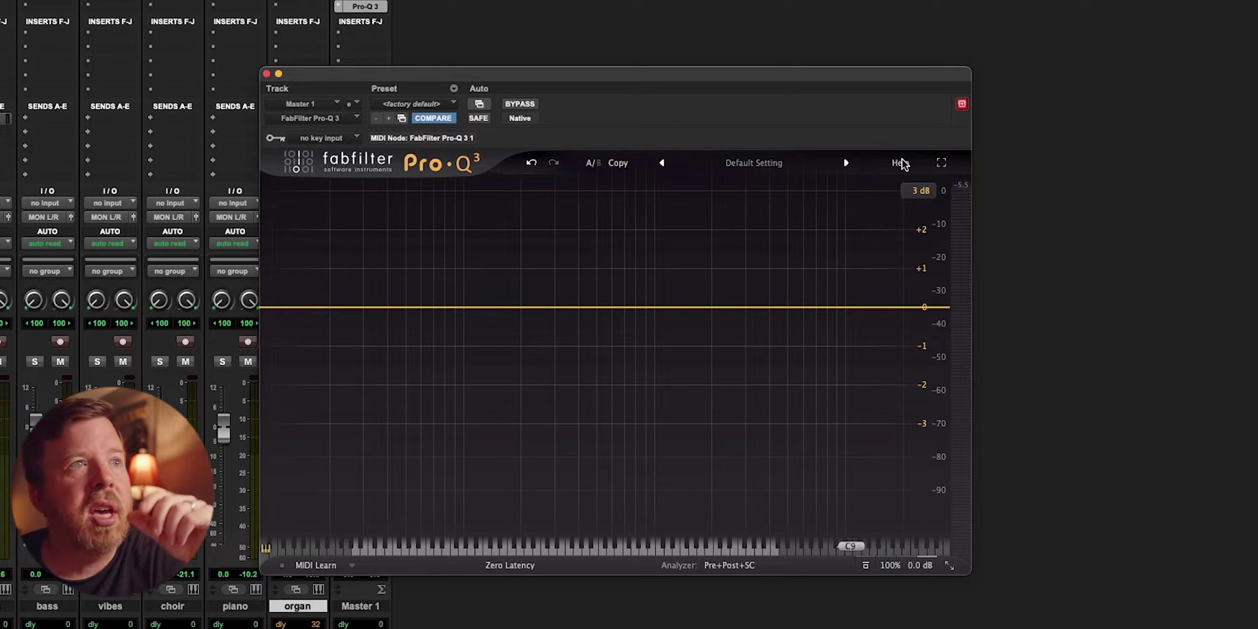
pyautogui.click(921, 191)
pyautogui.click(925, 264)
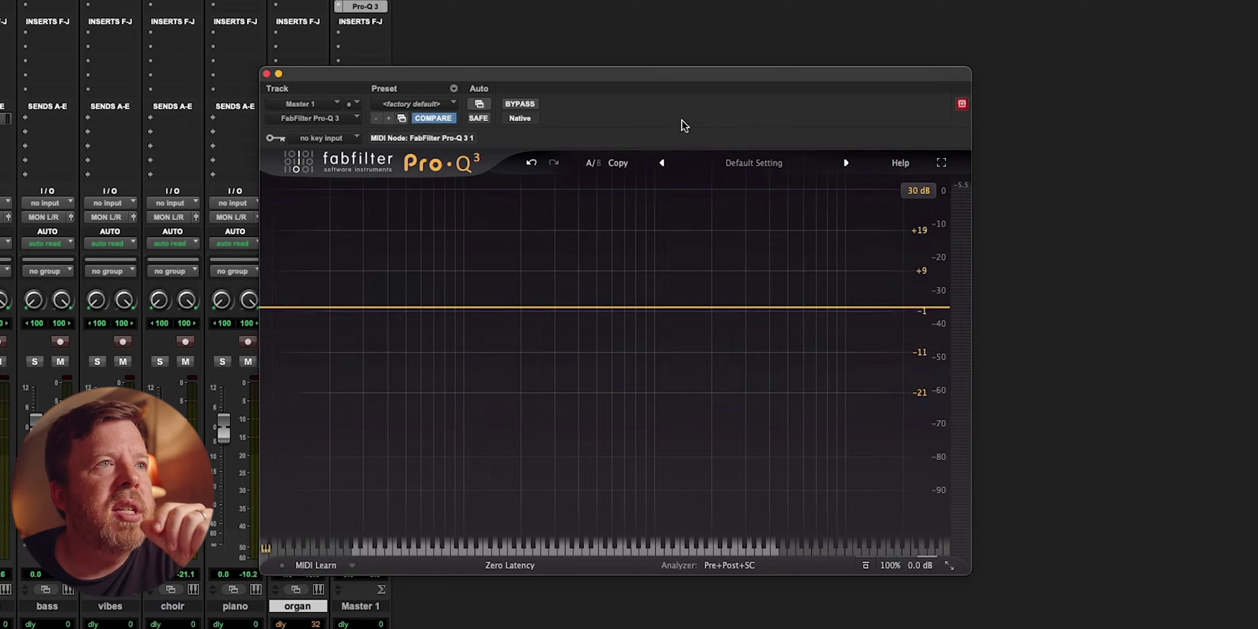
pyautogui.moveTo(519, 307); pyautogui.dragTo(543, 296)
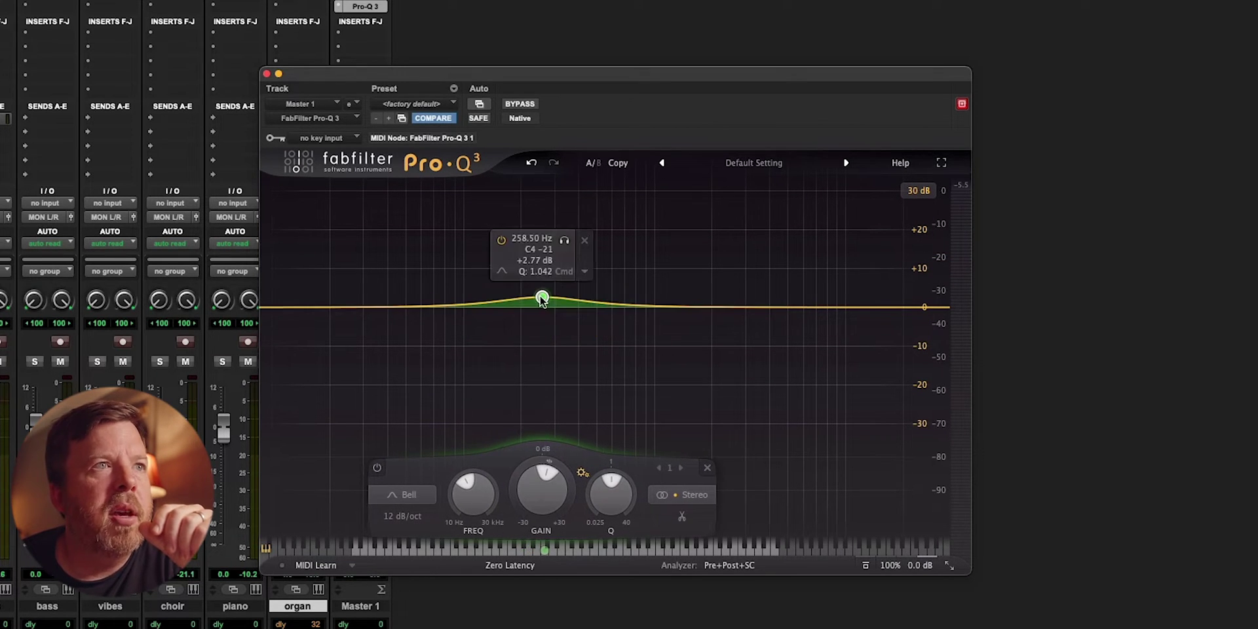
# - With the curve flat at the 12 dB range, enter MIDI Learn mode and then close it
pyautogui.click(942, 163)
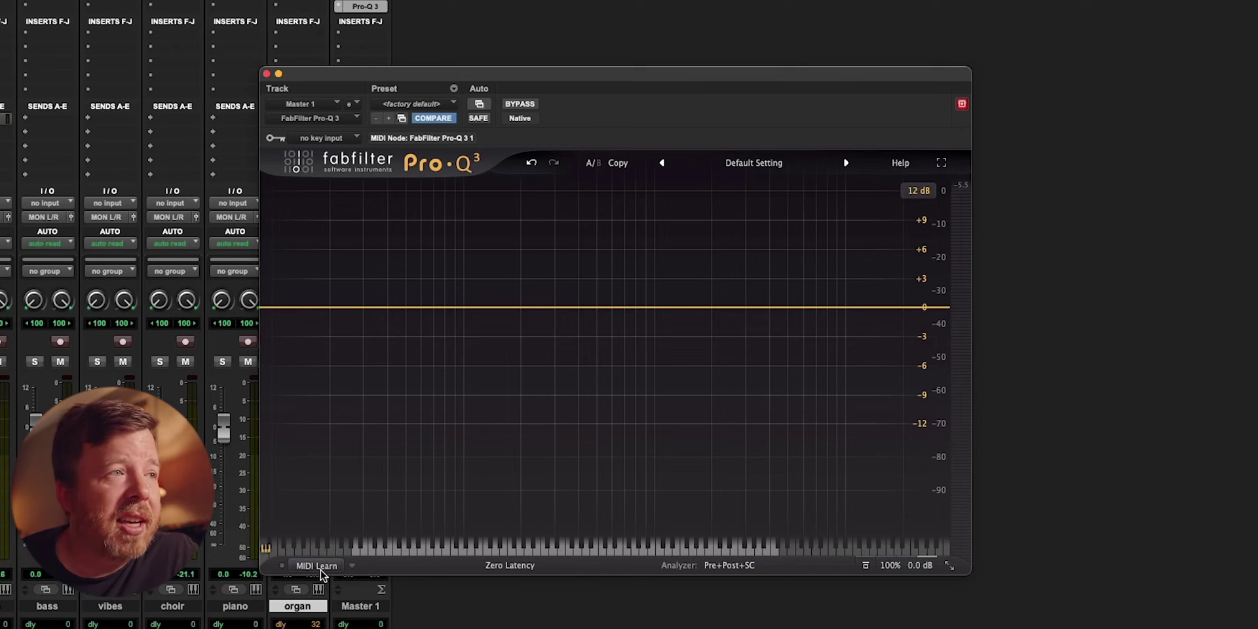
pyautogui.click(317, 565)
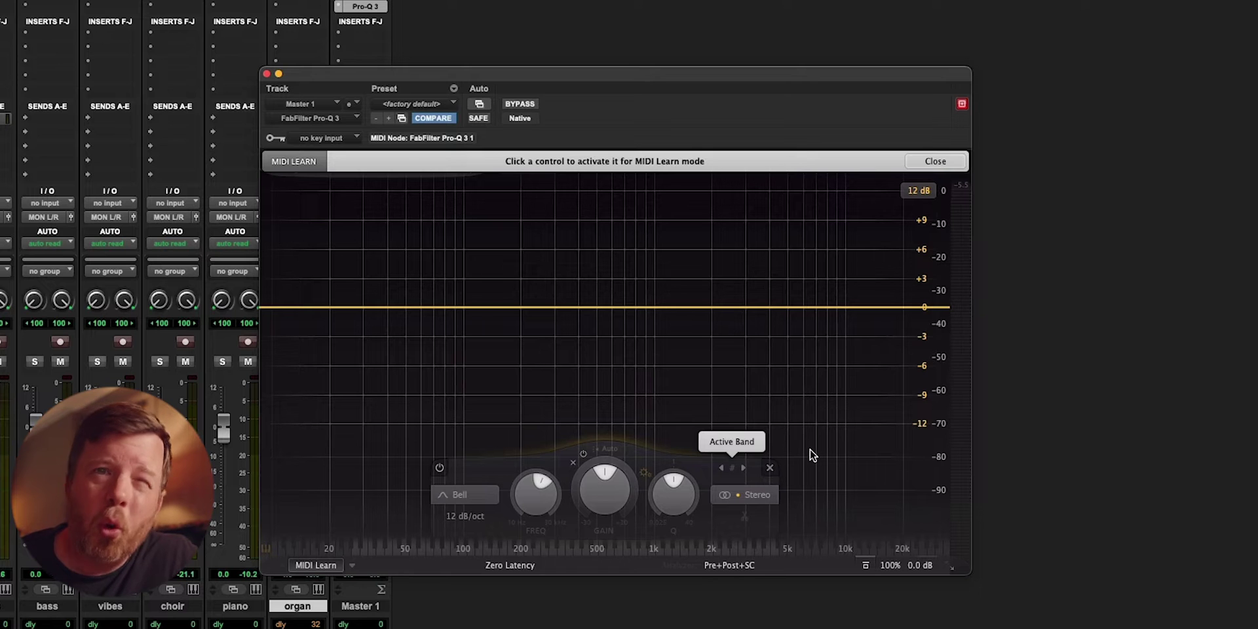
pyautogui.click(514, 570)
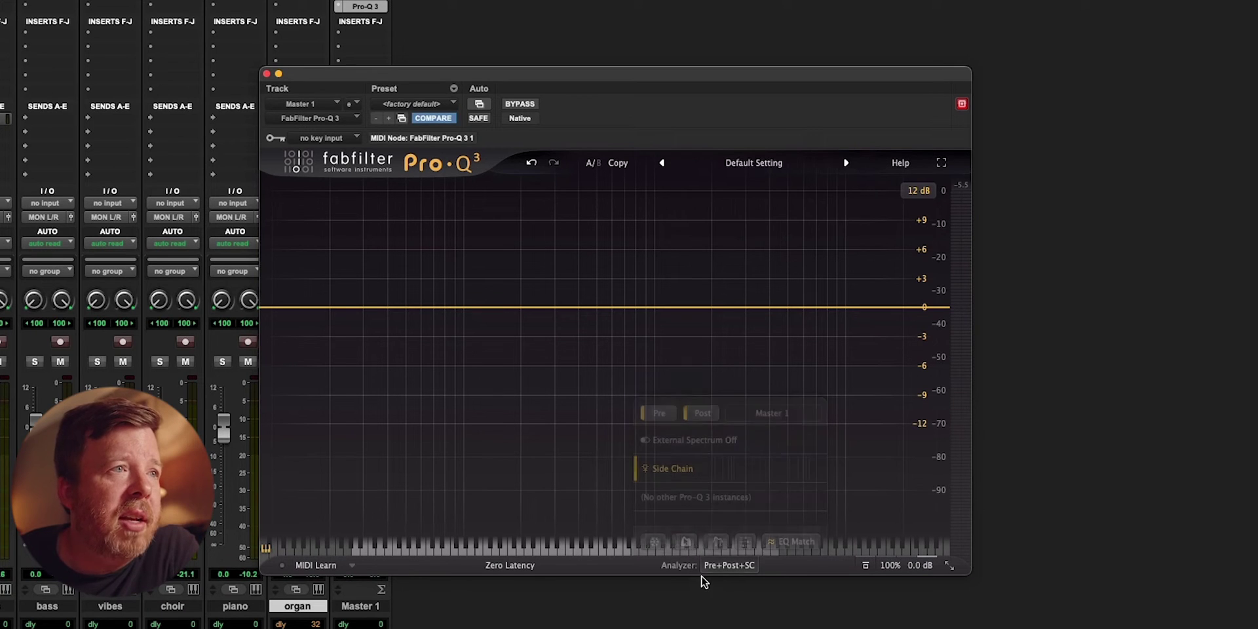
# - Hide the pre and post spectra, pull a bell cut near 300 Hz, then restore pre
pyautogui.click(703, 412)
pyautogui.click(659, 413)
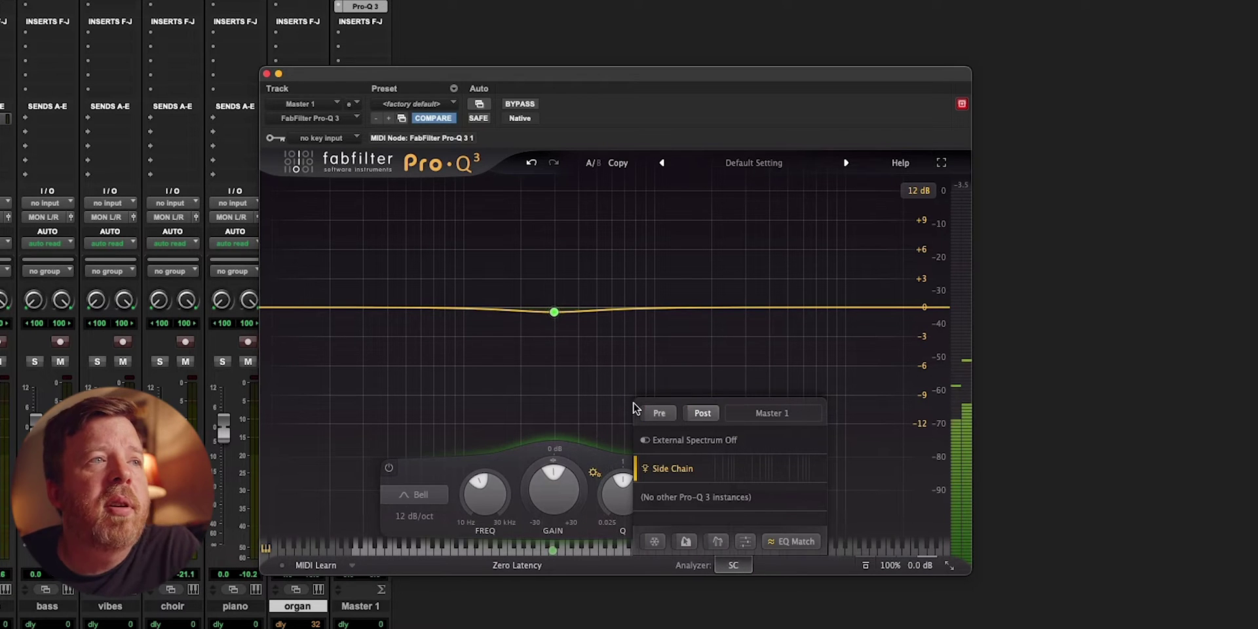
pyautogui.moveTo(553, 312); pyautogui.dragTo(561, 363)
pyautogui.click(659, 413)
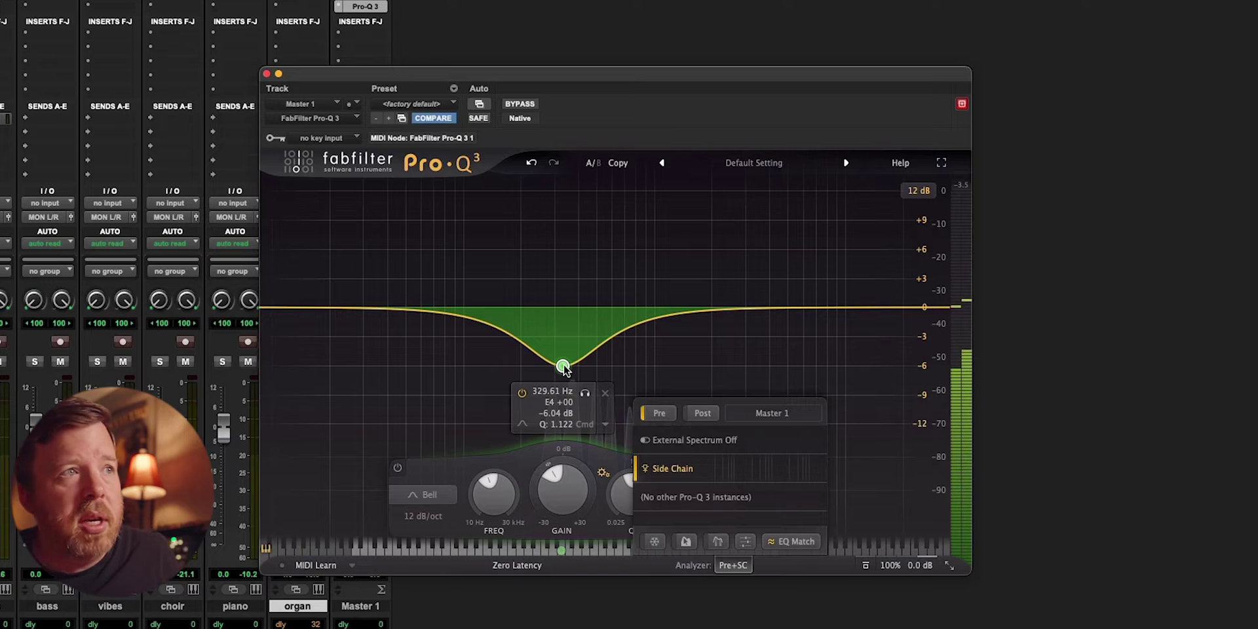
pyautogui.moveTo(563, 368)
pyautogui.mouseDown()
pyautogui.moveTo(562, 381)
pyautogui.moveTo(559, 241)
pyautogui.moveTo(559, 366)
pyautogui.mouseUp()
# - Restore post, deepen the cut to -17 dB, sweep a boost 395 Hz–1.5 kHz, delete it
pyautogui.click(707, 415)
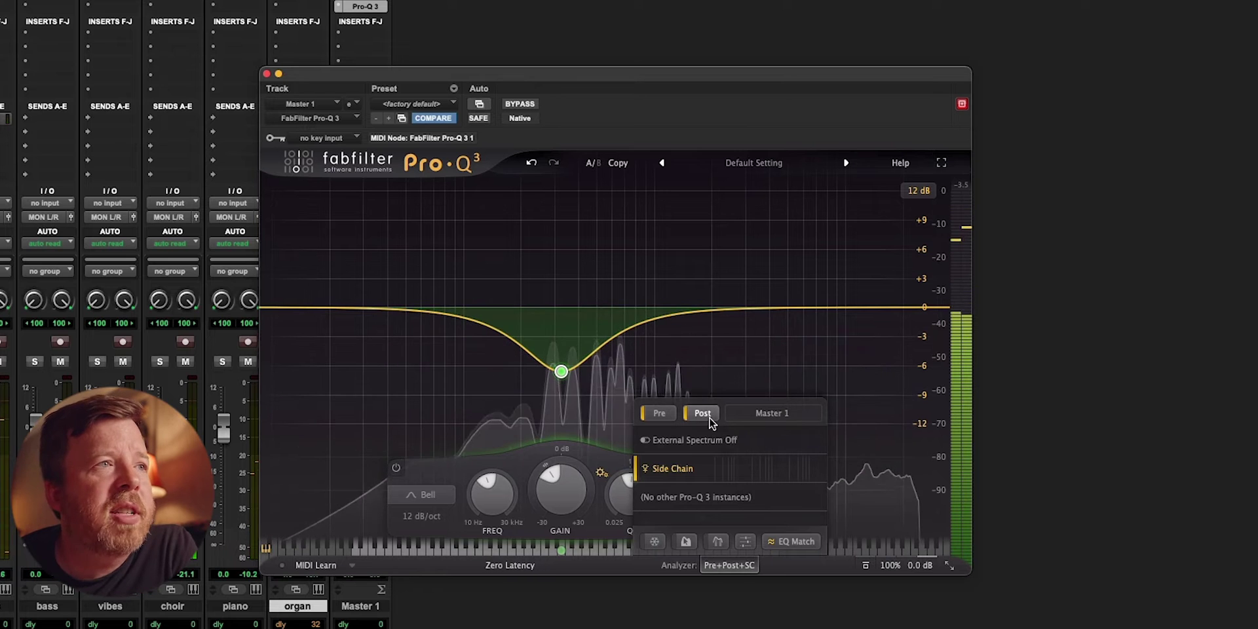
pyautogui.moveTo(562, 372)
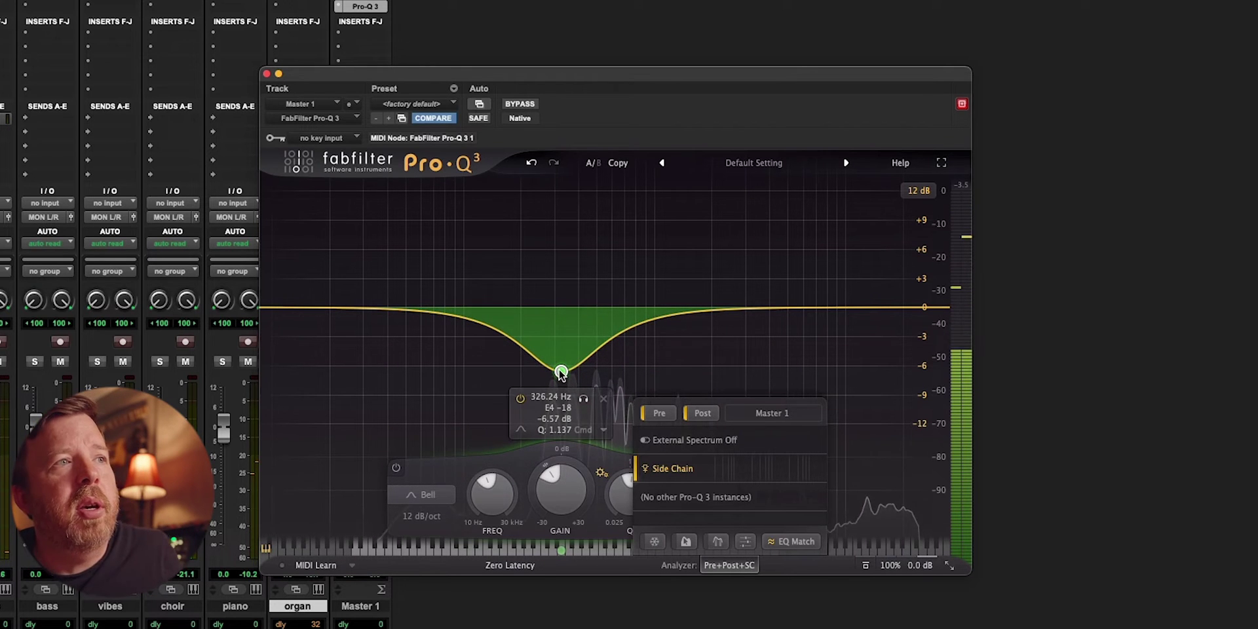
pyautogui.moveTo(561, 372); pyautogui.dragTo(555, 207)
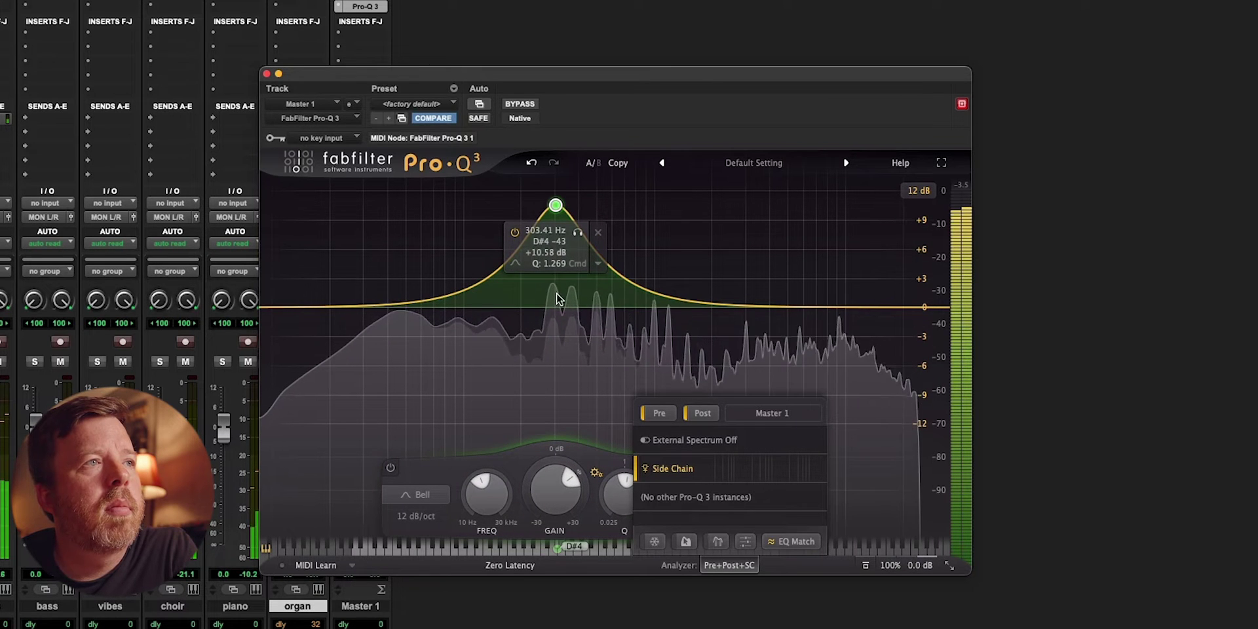
pyautogui.scroll(-2, 564, 307)
pyautogui.moveTo(557, 205); pyautogui.dragTo(577, 267)
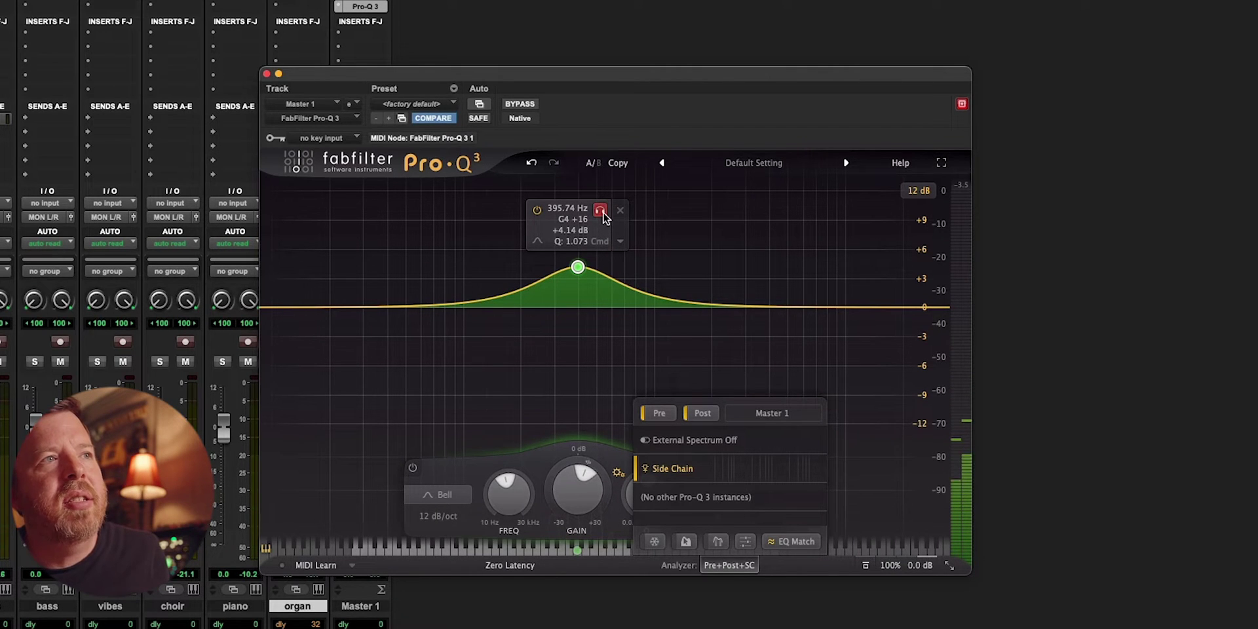
pyautogui.moveTo(600, 210); pyautogui.dragTo(535, 233)
pyautogui.press('Delete')
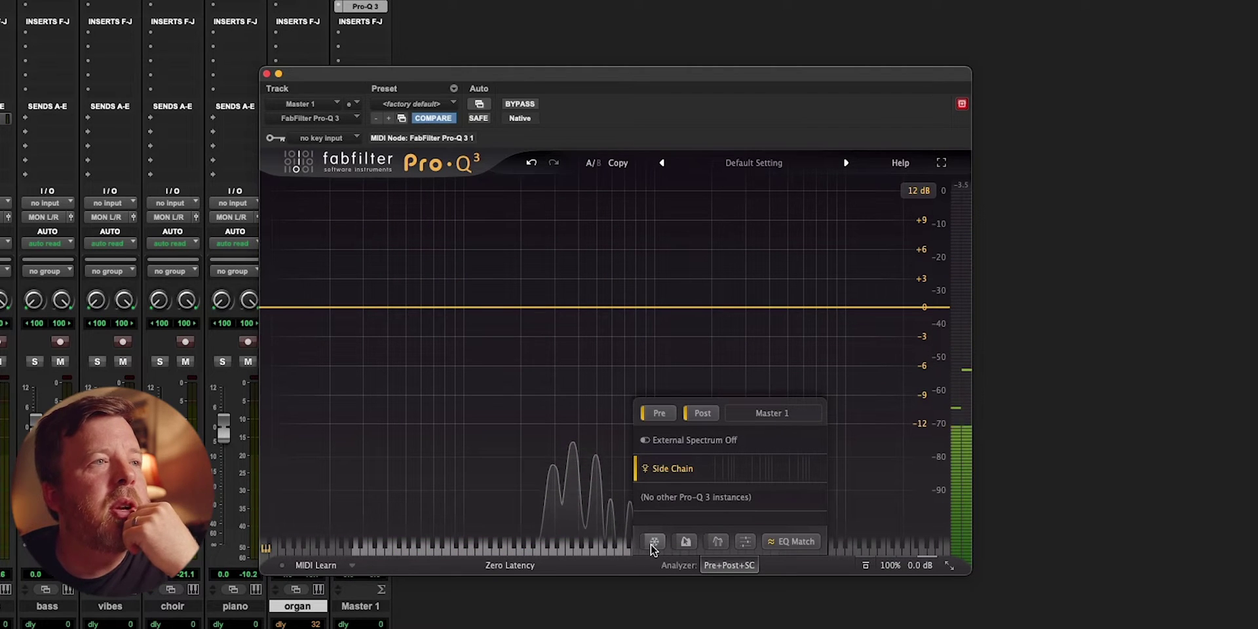
# - Freeze the analyzer spectrum, then switch from Freeze to Spectrum Grab
pyautogui.click(651, 543)
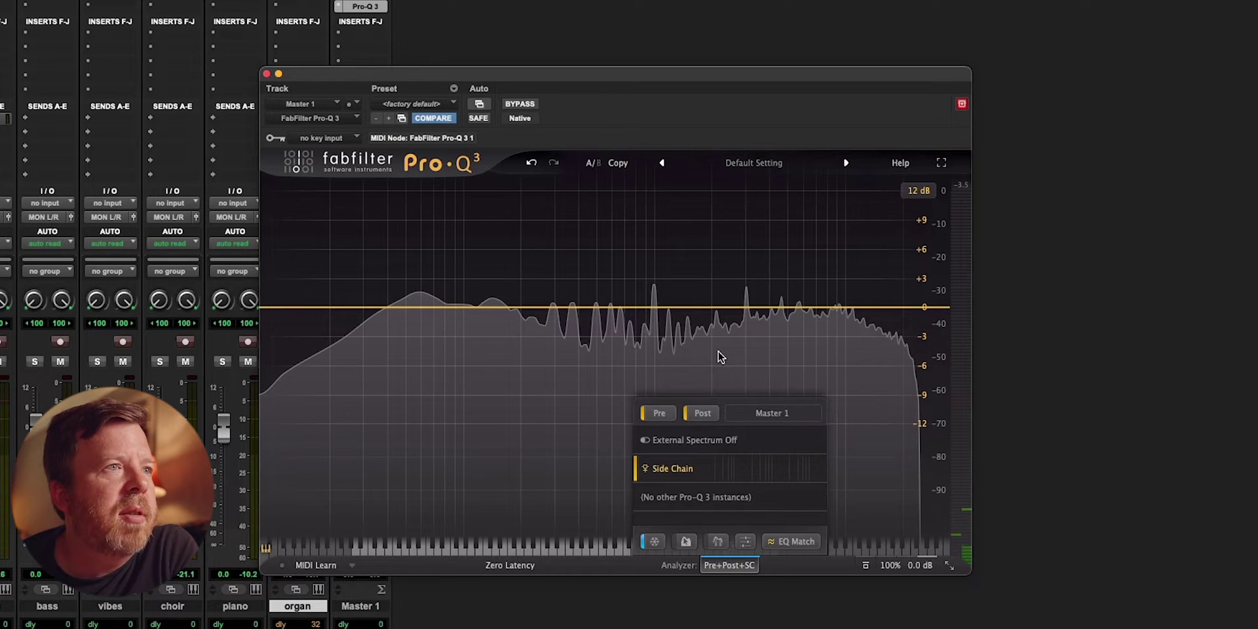
pyautogui.click(686, 541)
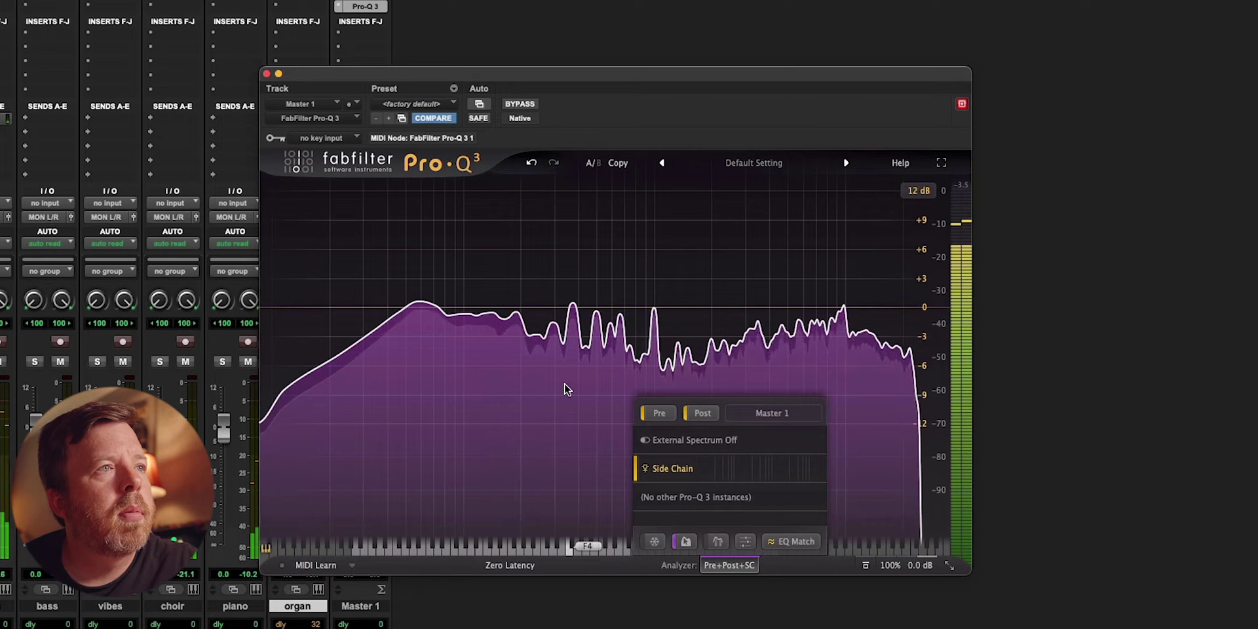
# - Show note labels such as A#1, C#3 and B5 on the spectrum peaks
pyautogui.moveTo(567, 389)
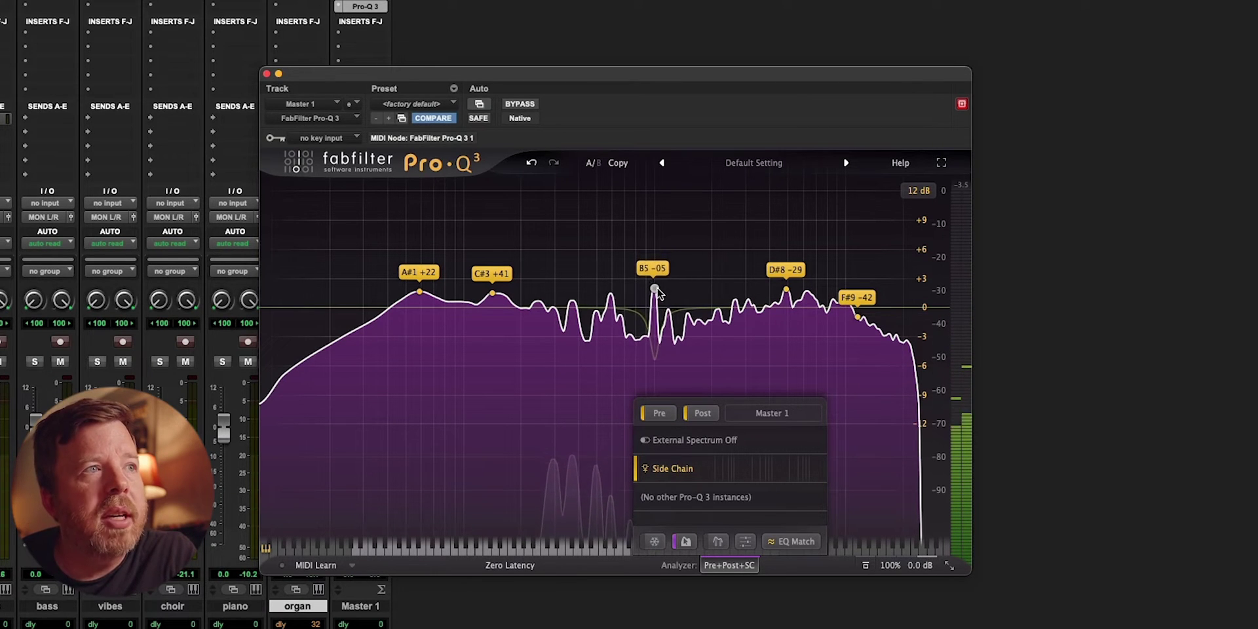
# - Pull the B5 peak into a cut near 1 kHz, solo it, set about -7 dB, then unsolo
pyautogui.moveTo(656, 295); pyautogui.dragTo(656, 359)
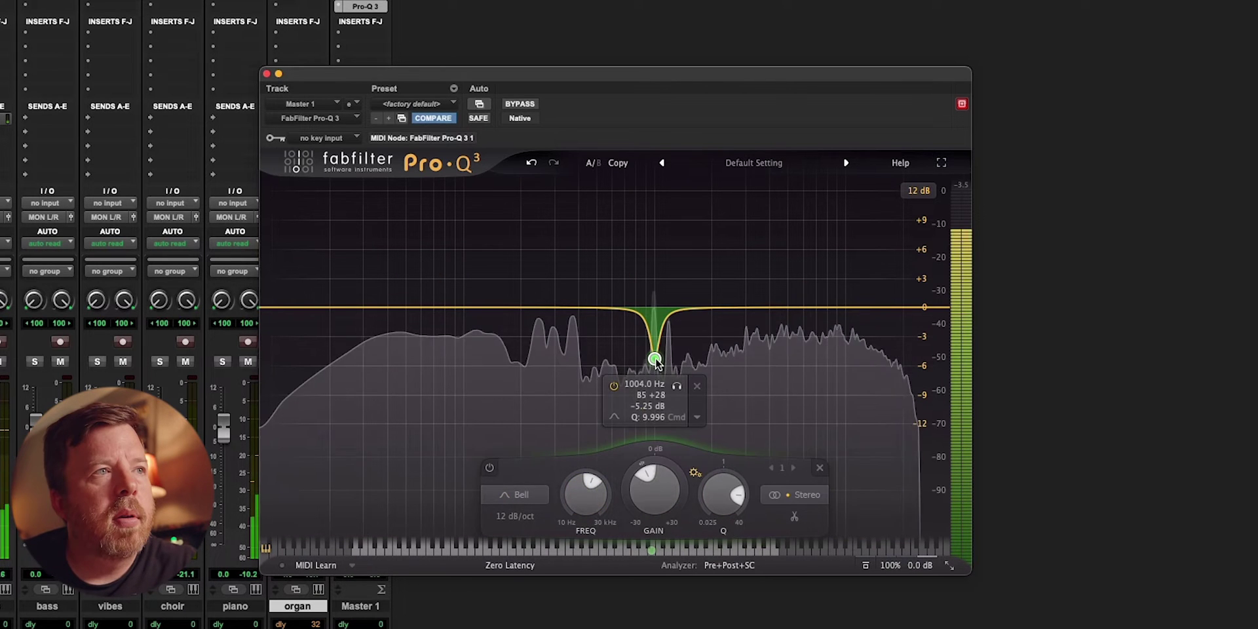
pyautogui.moveTo(655, 359); pyautogui.dragTo(679, 282)
pyautogui.click(674, 239)
pyautogui.moveTo(653, 211); pyautogui.dragTo(653, 385)
pyautogui.click(675, 327)
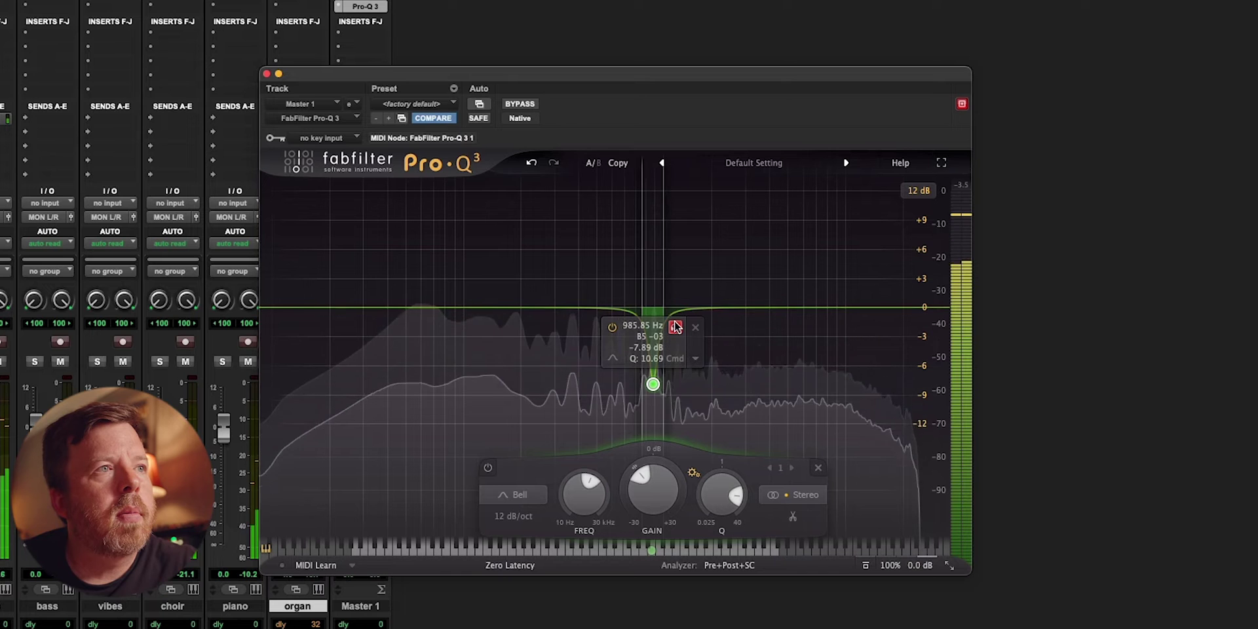
pyautogui.moveTo(675, 327); pyautogui.dragTo(677, 328)
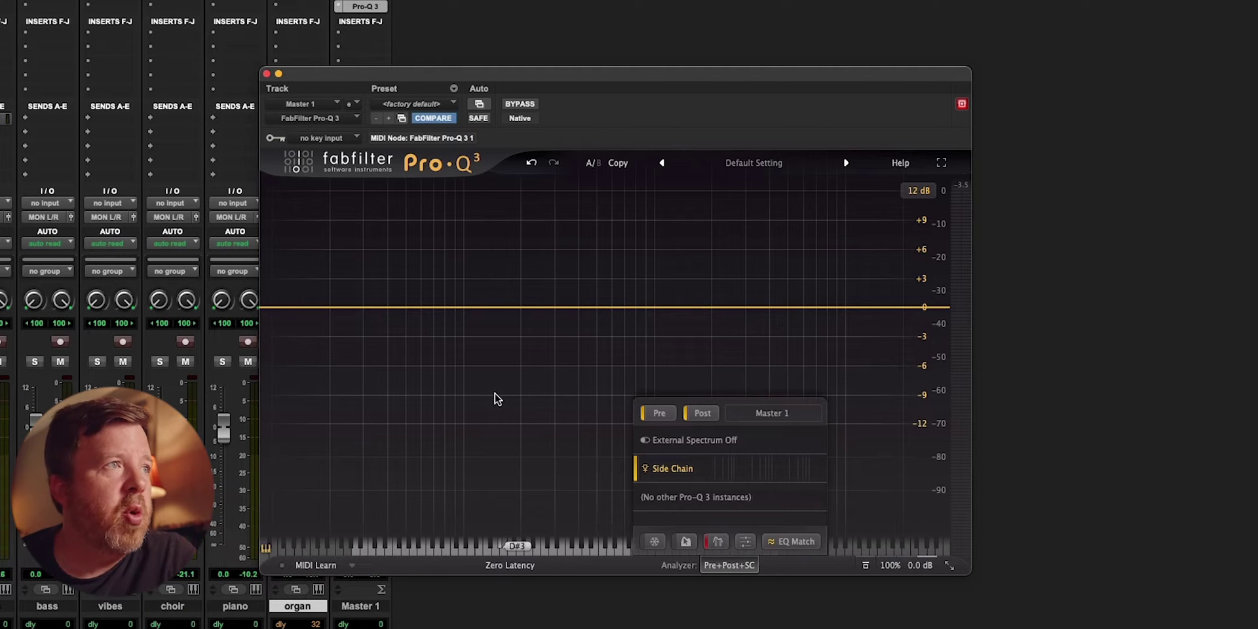
# - Move the Pro-Q 3 window up-right to reveal the mixer strips, then insert Pro-Q 3 on all tracks
pyautogui.moveTo(394, 77); pyautogui.dragTo(607, 35)
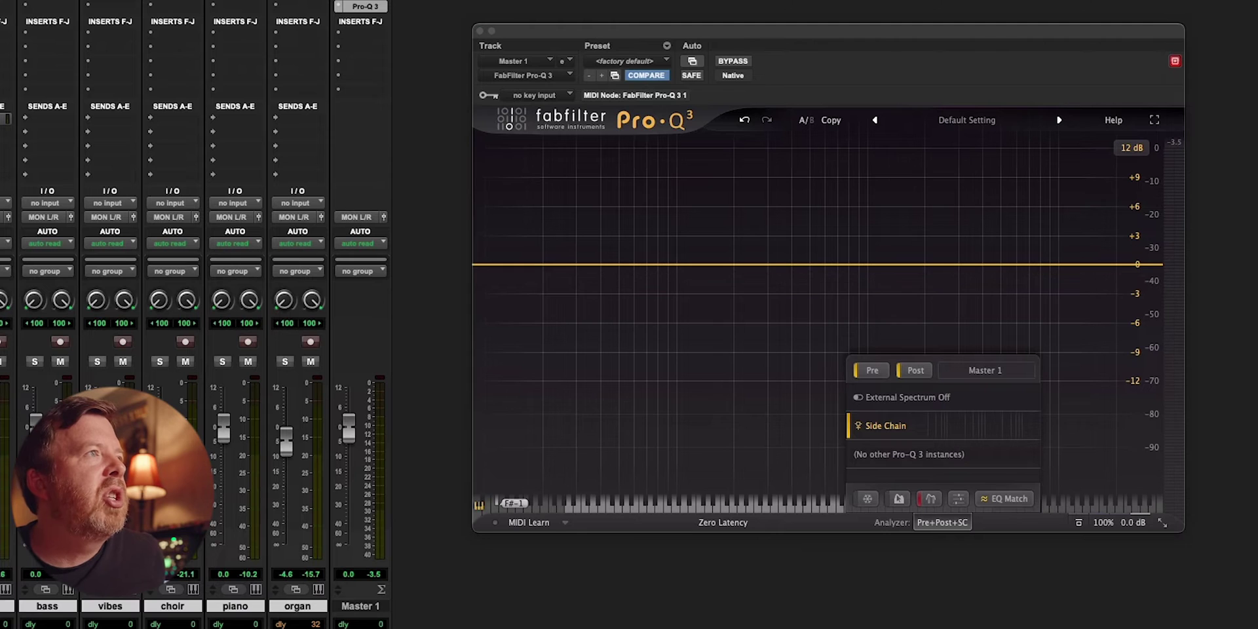
pyautogui.moveTo(16, 7)
pyautogui.moveTo(83, 8)
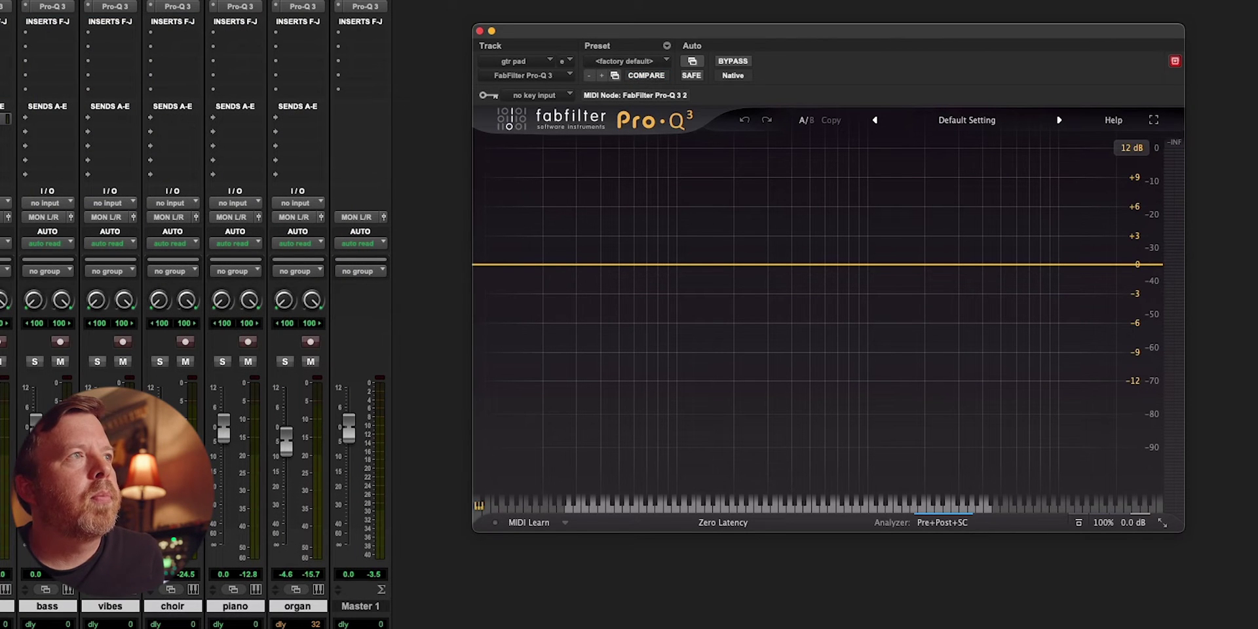
# - Browse the analyzer's per-track spectrum list and start playback of the session
pyautogui.click(946, 522)
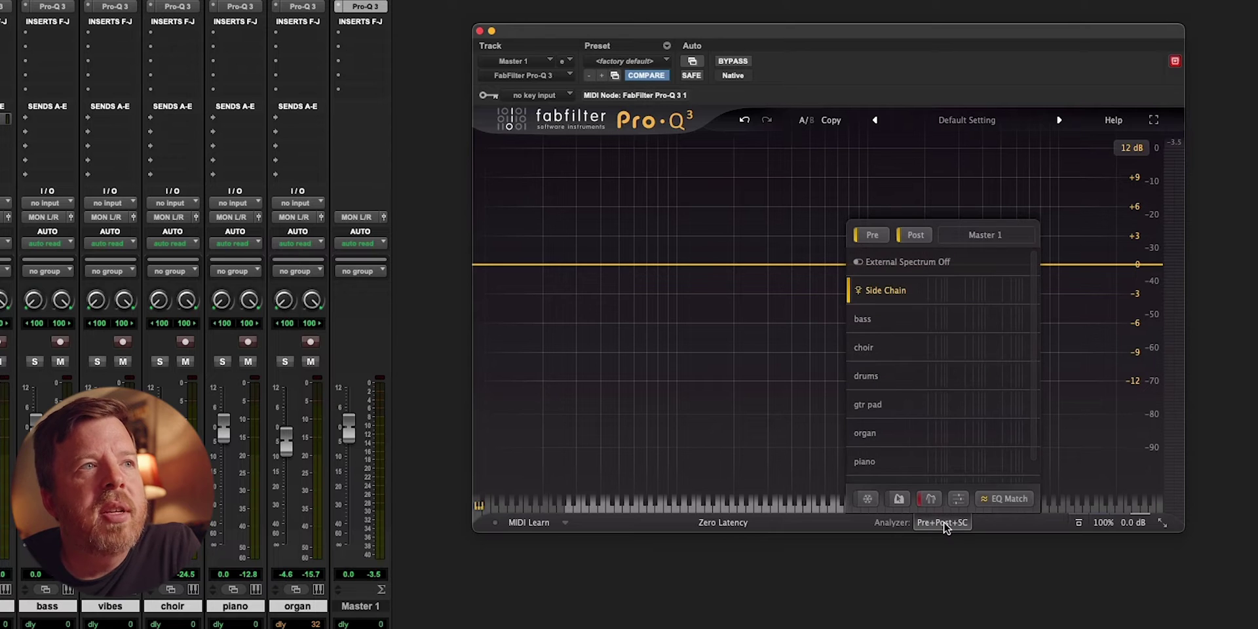
pyautogui.scroll(-2, 1032, 411)
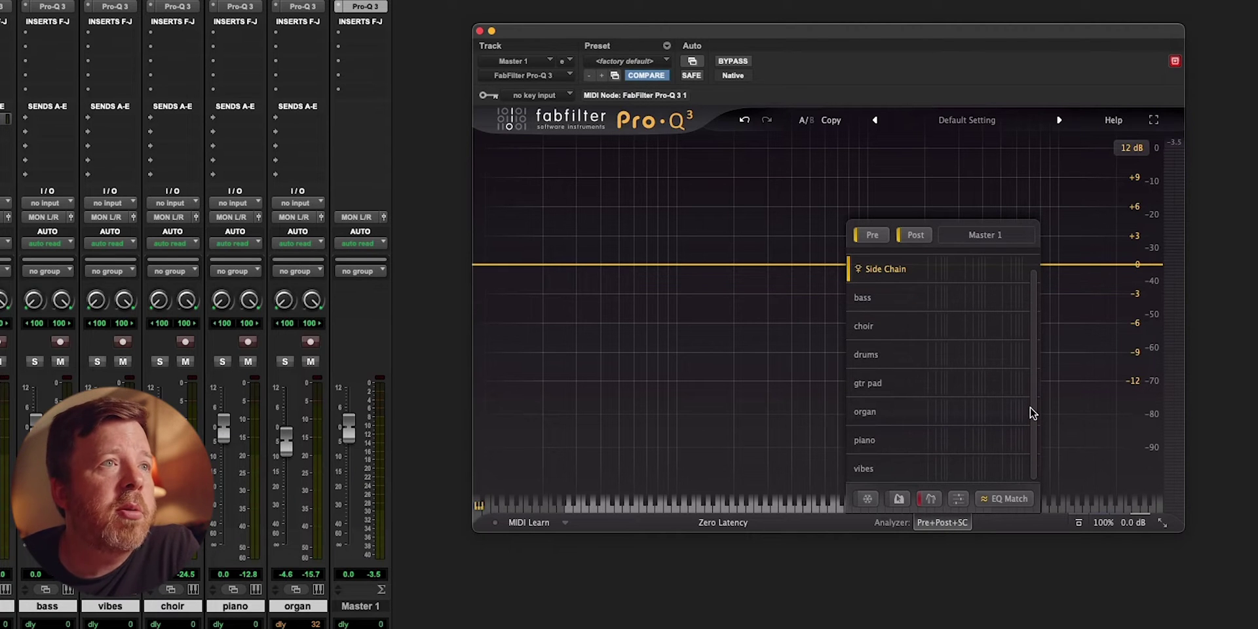
pyautogui.scroll(2, 1032, 353)
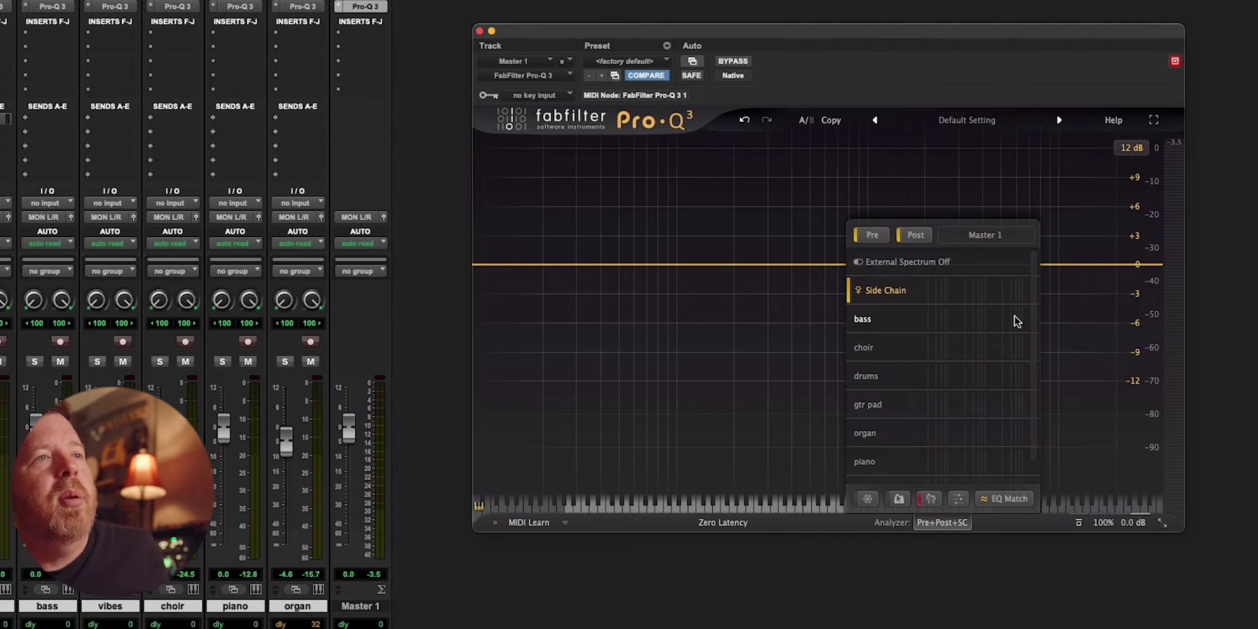
pyautogui.press('space')
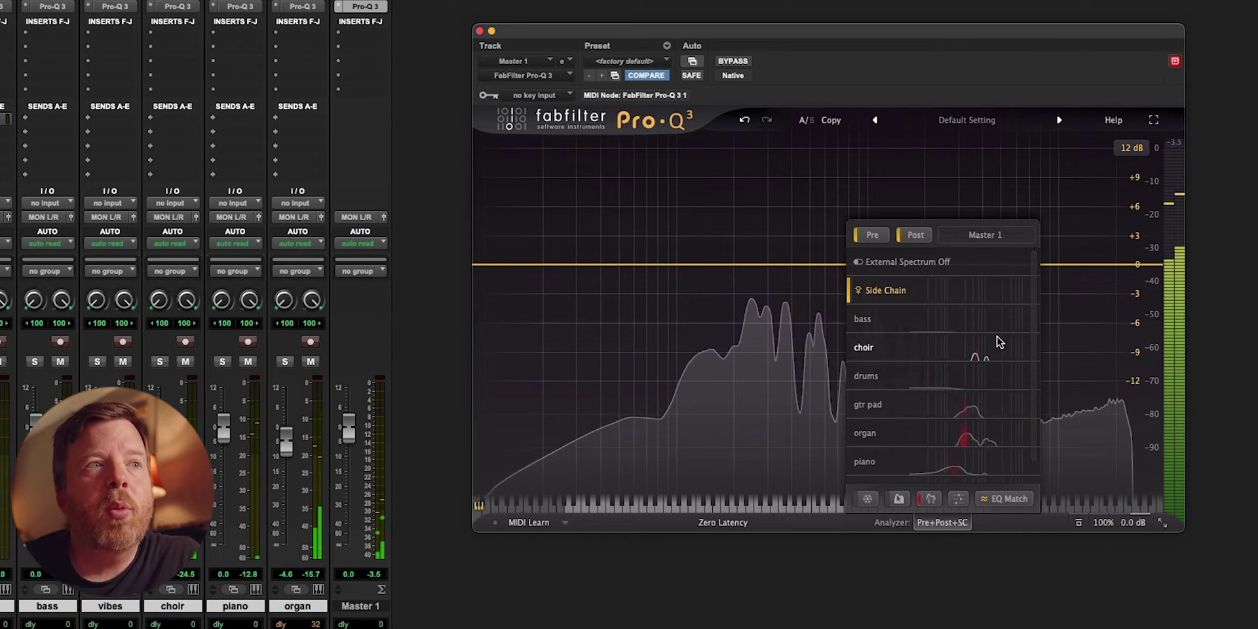
pyautogui.moveTo(1001, 334)
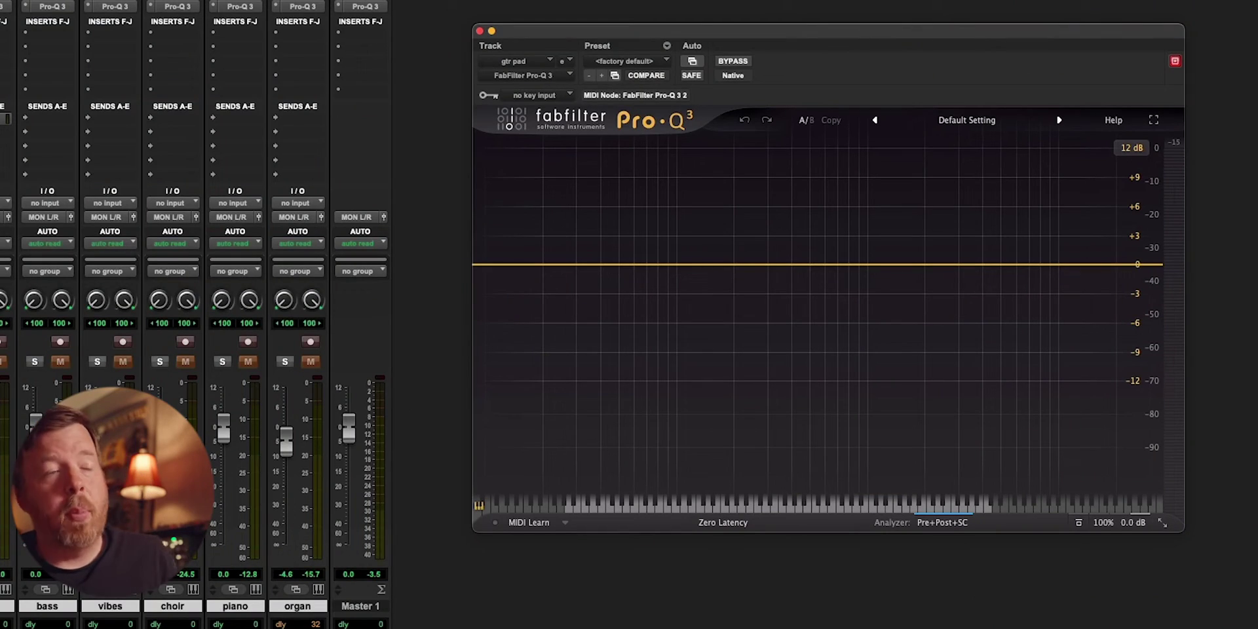
# - During playback, grab the C#5 peak and another resonance into narrow bell cuts
pyautogui.press('space')
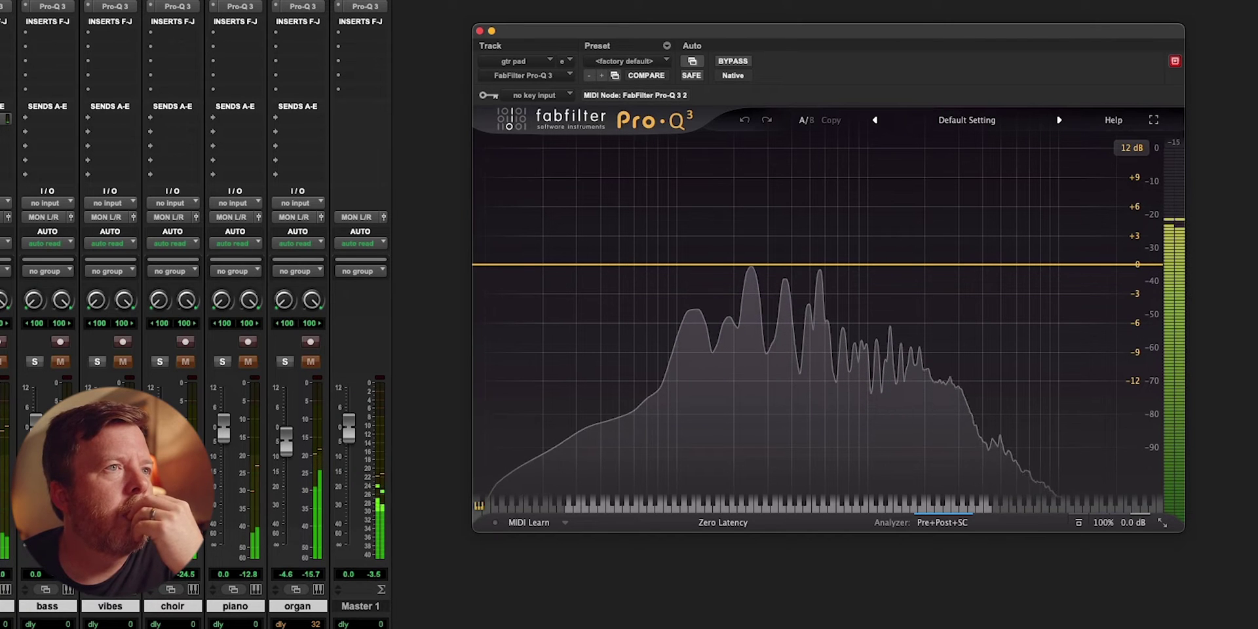
pyautogui.click(867, 499)
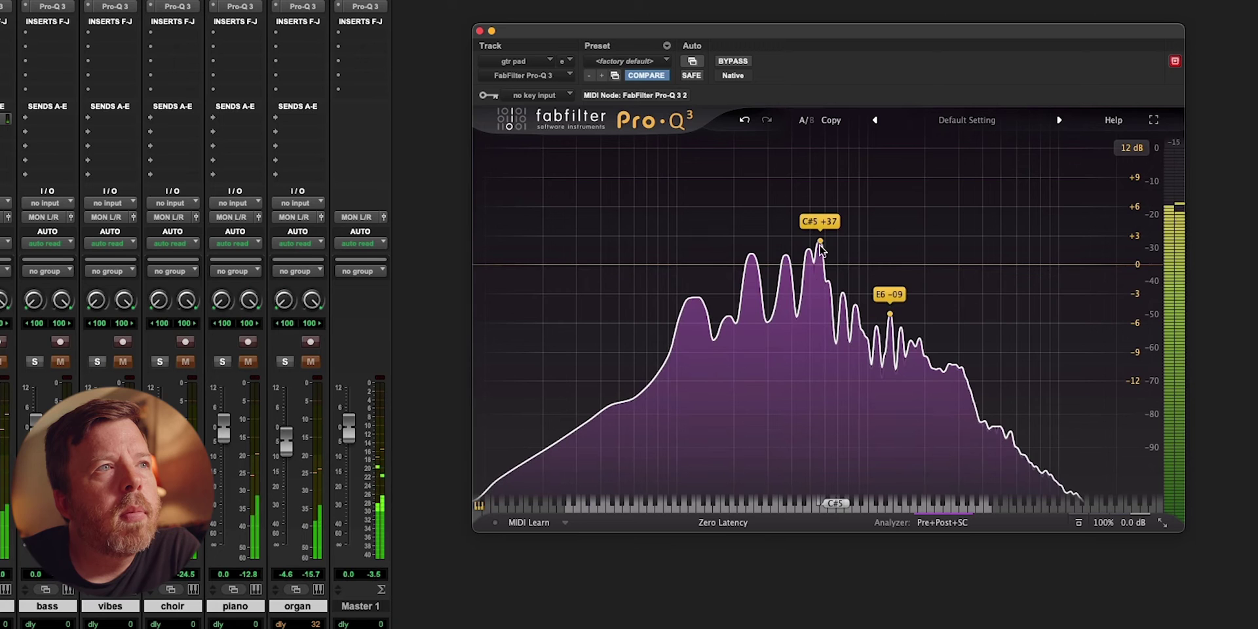
pyautogui.moveTo(821, 215); pyautogui.dragTo(820, 335)
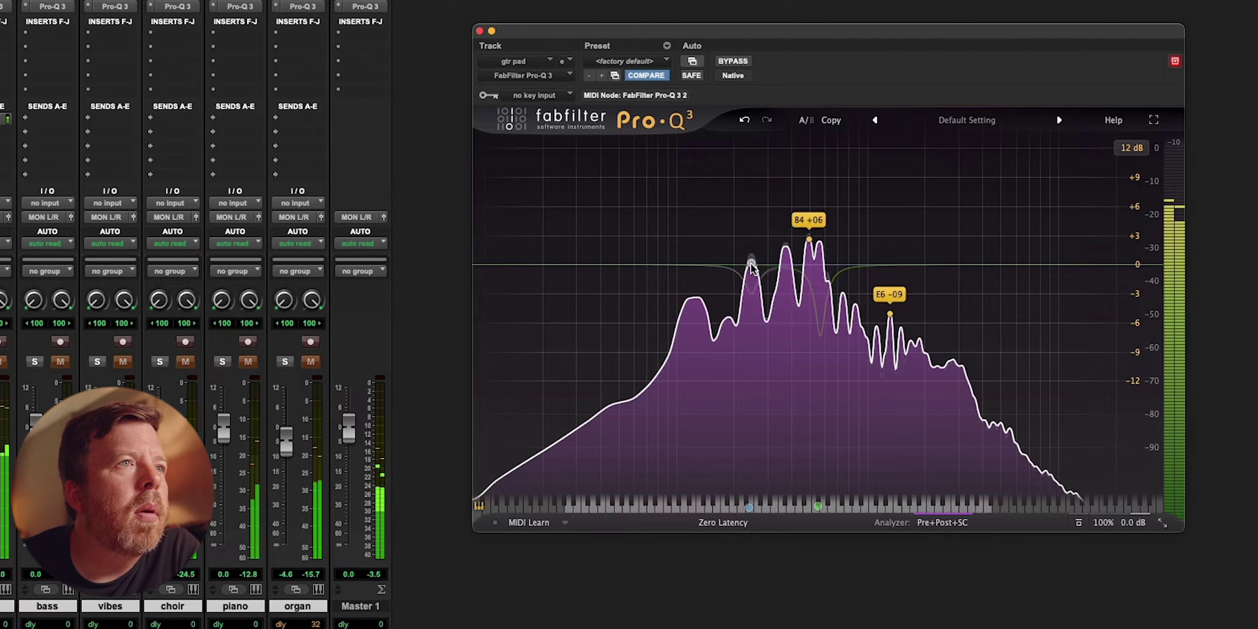
pyautogui.moveTo(751, 283); pyautogui.dragTo(751, 268)
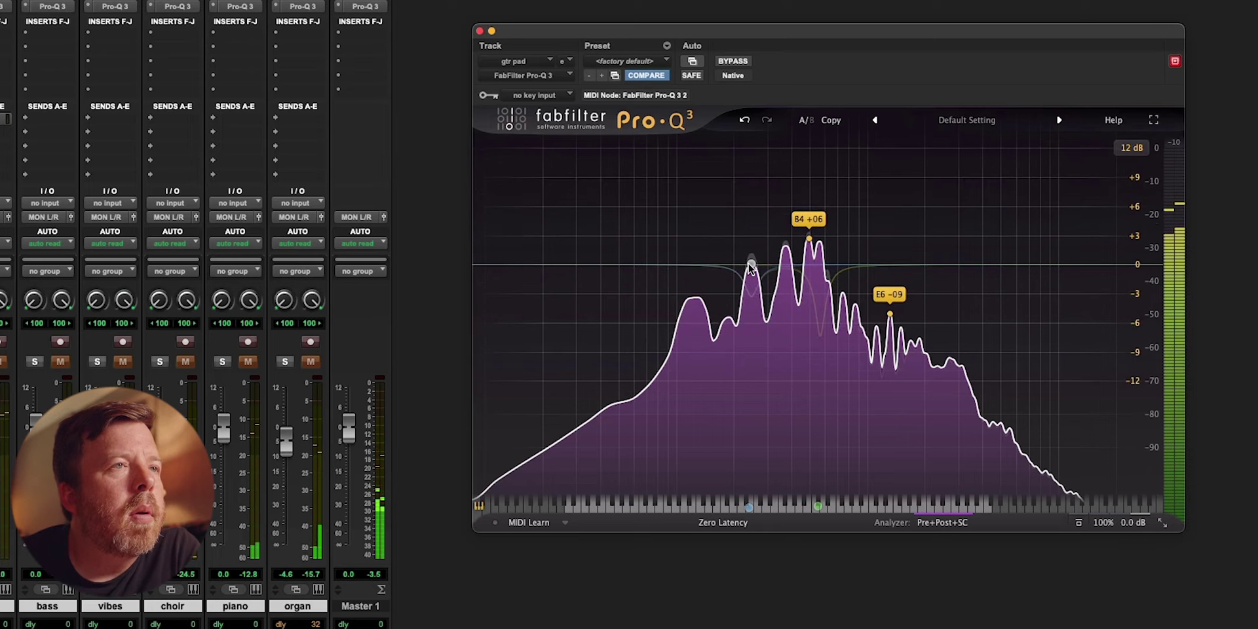
pyautogui.click(752, 267)
# - Freeze the spectrum and add a 12 dB/oct low cut near 119 Hz, soloing it while sweeping
pyautogui.click(830, 382)
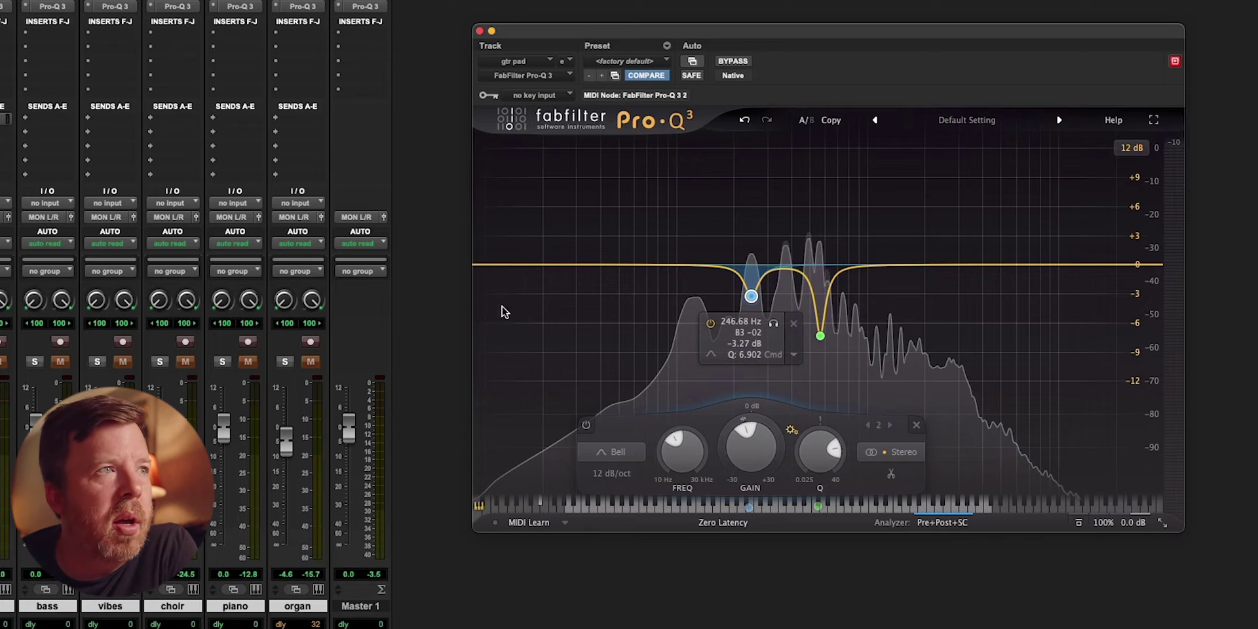
pyautogui.moveTo(485, 266); pyautogui.dragTo(704, 269)
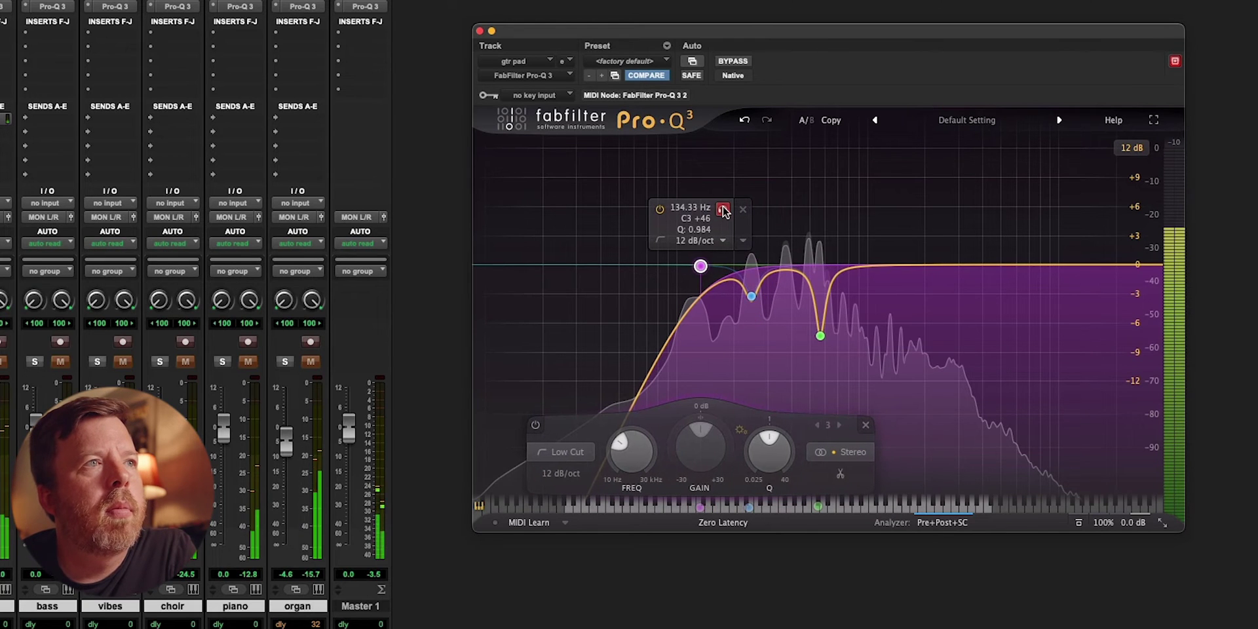
pyautogui.moveTo(724, 210)
pyautogui.mouseDown()
pyautogui.moveTo(808, 210)
pyautogui.moveTo(685, 214)
pyautogui.moveTo(721, 217)
pyautogui.mouseUp()
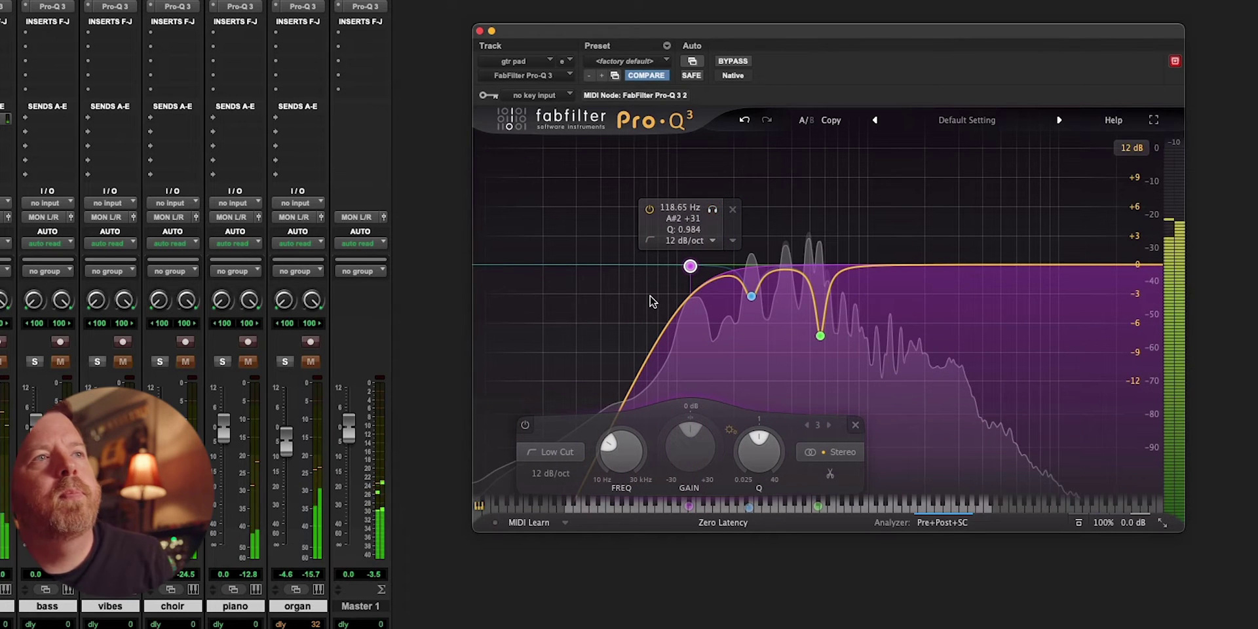
pyautogui.click(947, 522)
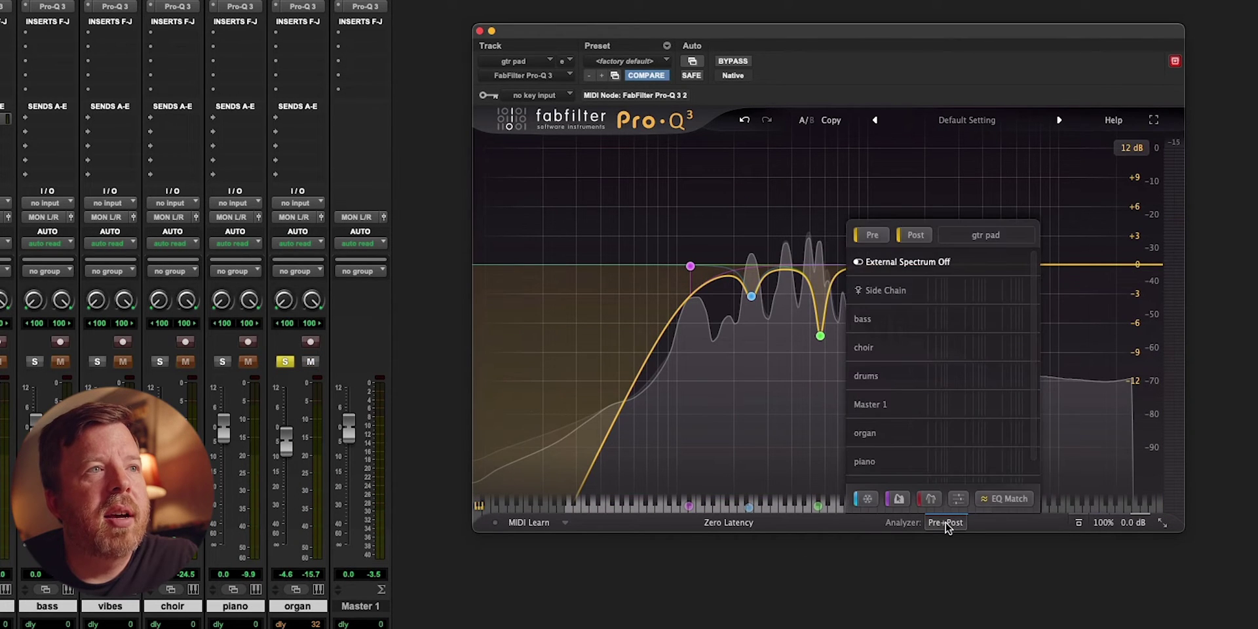
# - Overlay the organ track's spectrum on the gtr pad analyzer and freeze it to inspect peaks
pyautogui.click(947, 524)
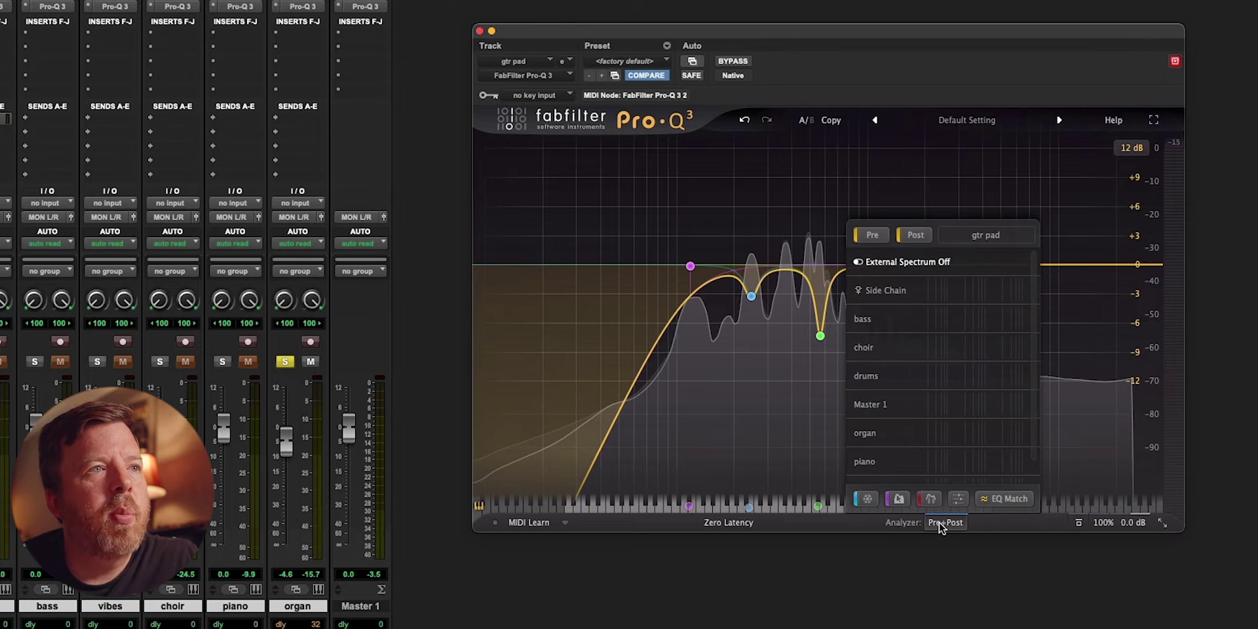
pyautogui.click(865, 433)
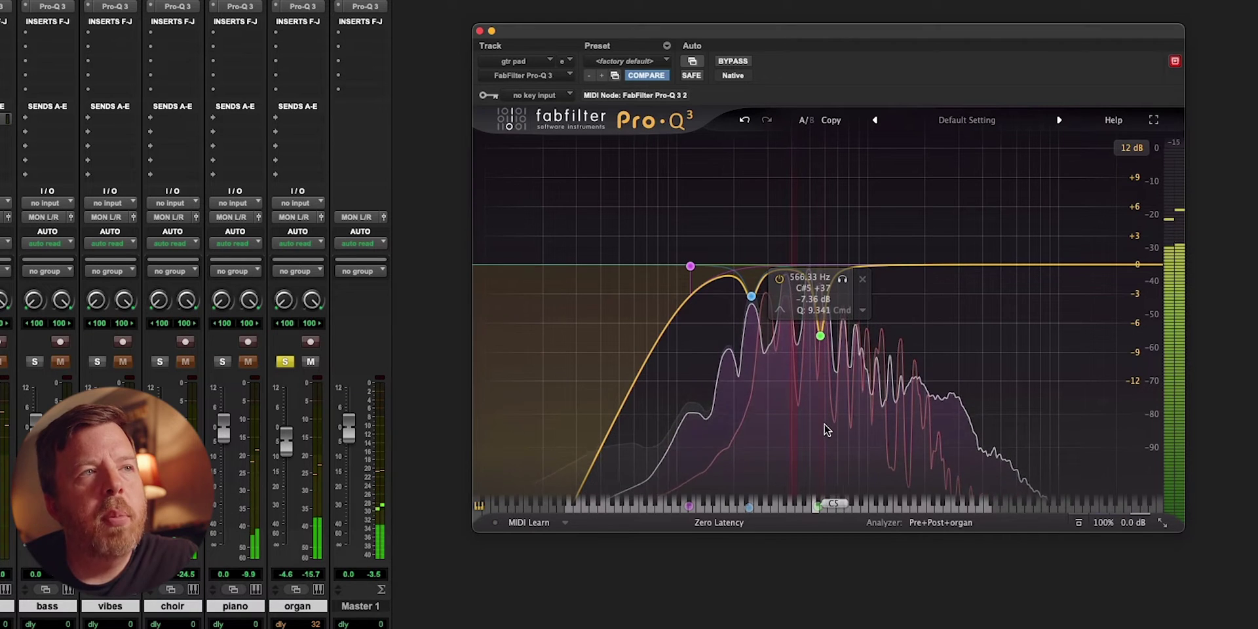
pyautogui.moveTo(828, 431); pyautogui.dragTo(828, 429)
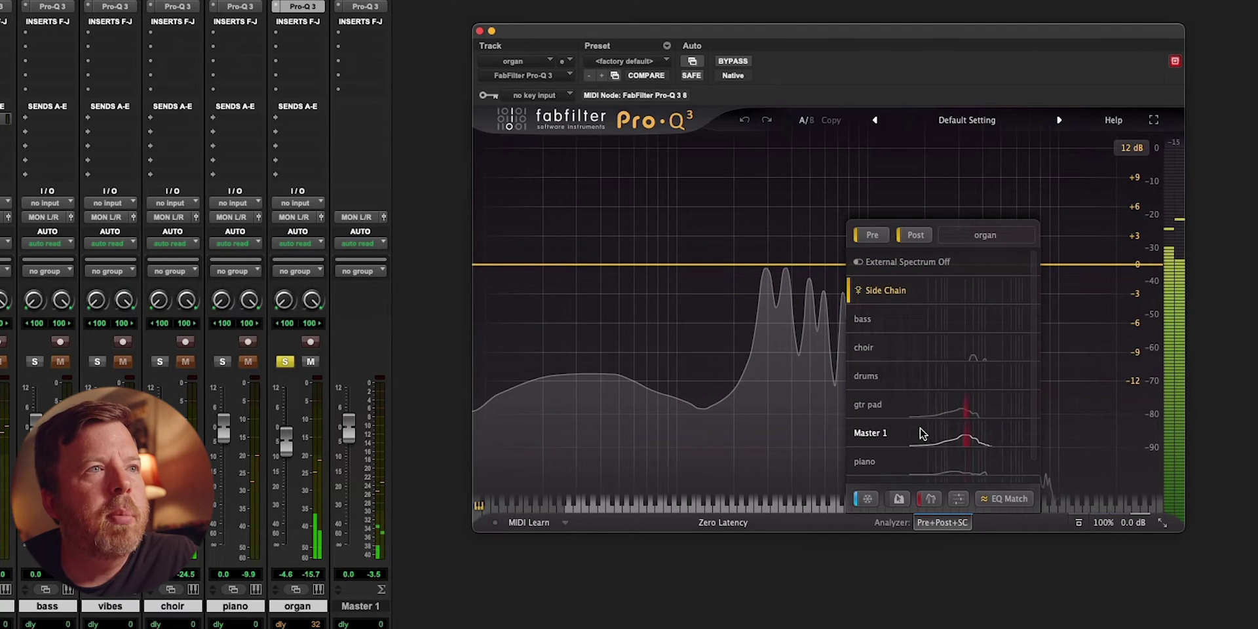
# - Overlay the gtr pad spectrum on the organ's Pro-Q 3, try a cut near 402 Hz, then delete it
pyautogui.click(948, 412)
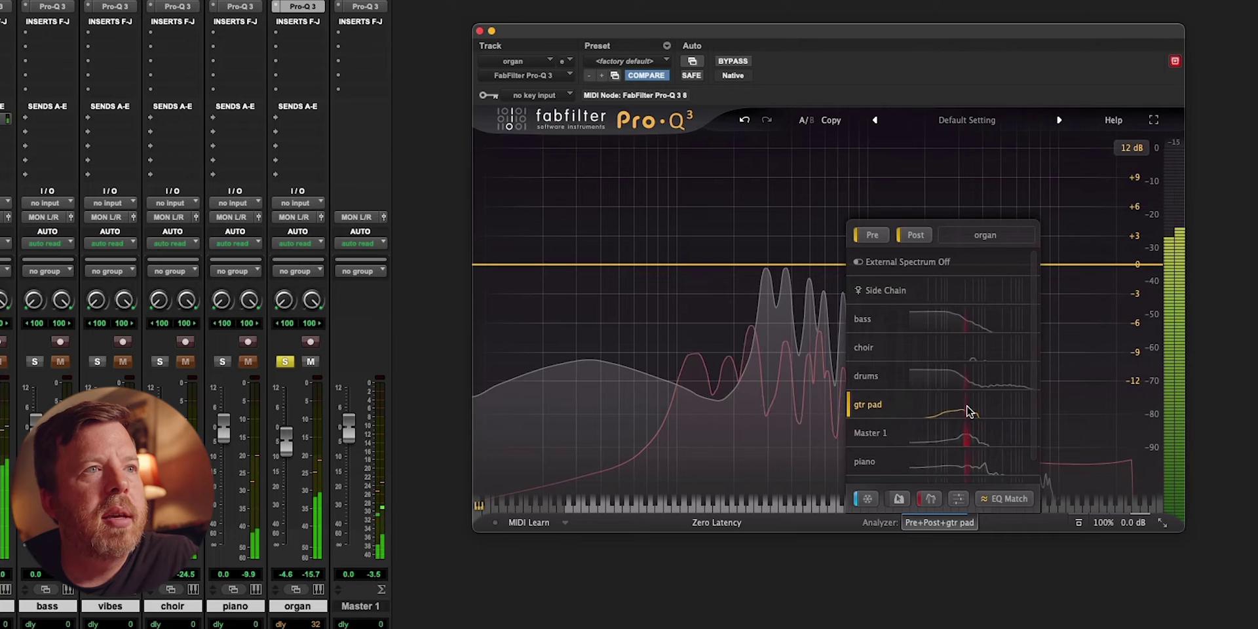
pyautogui.click(937, 524)
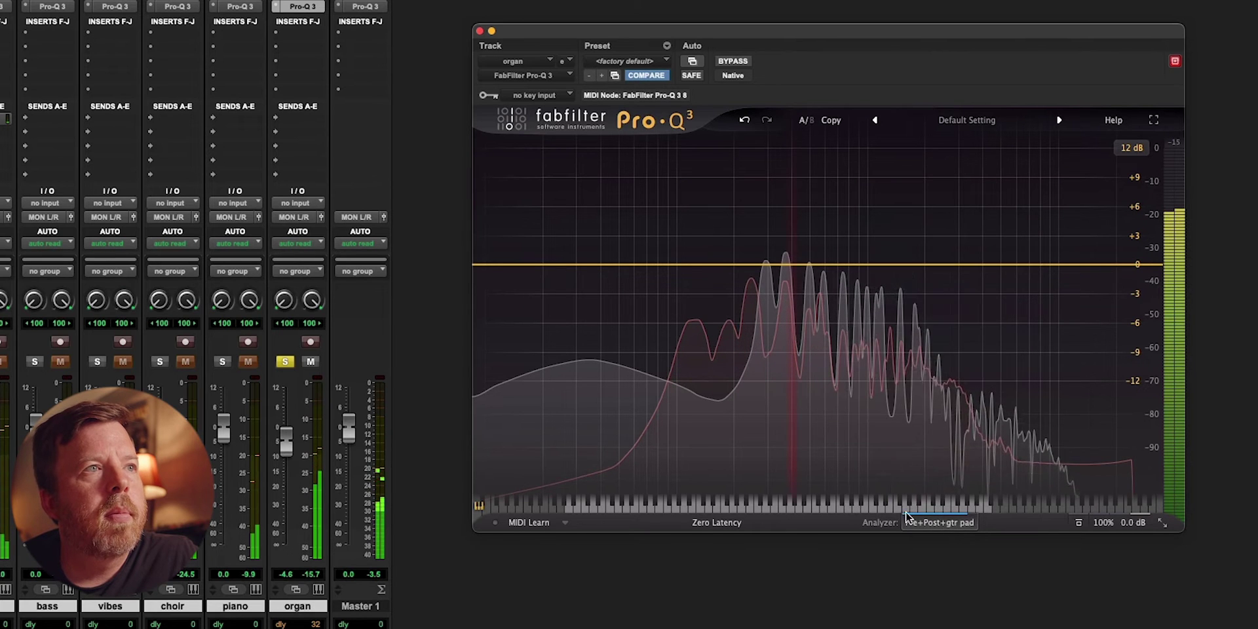
pyautogui.moveTo(790, 269); pyautogui.dragTo(792, 344)
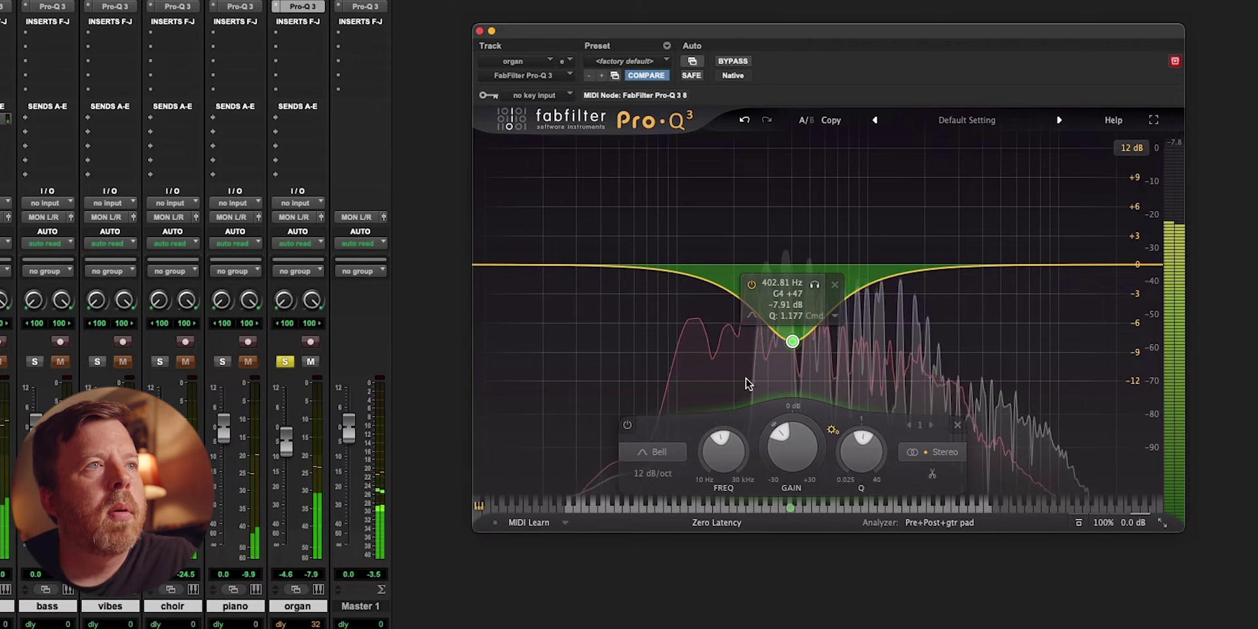
pyautogui.moveTo(794, 345)
pyautogui.mouseDown()
pyautogui.moveTo(790, 207)
pyautogui.moveTo(790, 344)
pyautogui.mouseUp()
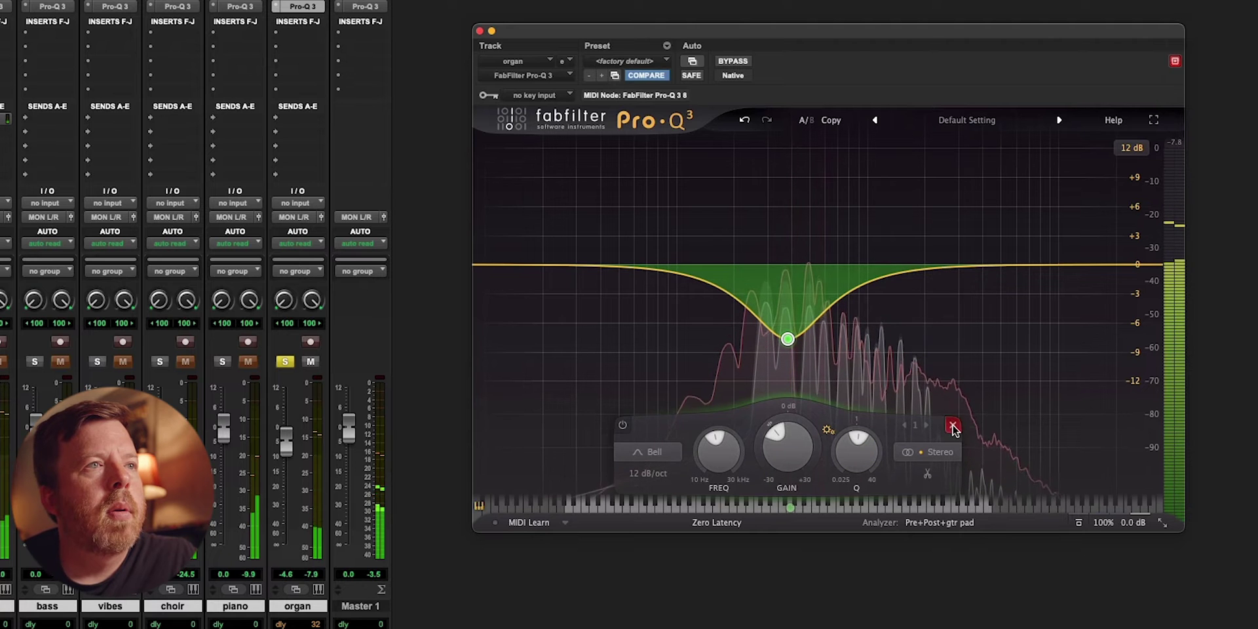
pyautogui.click(953, 425)
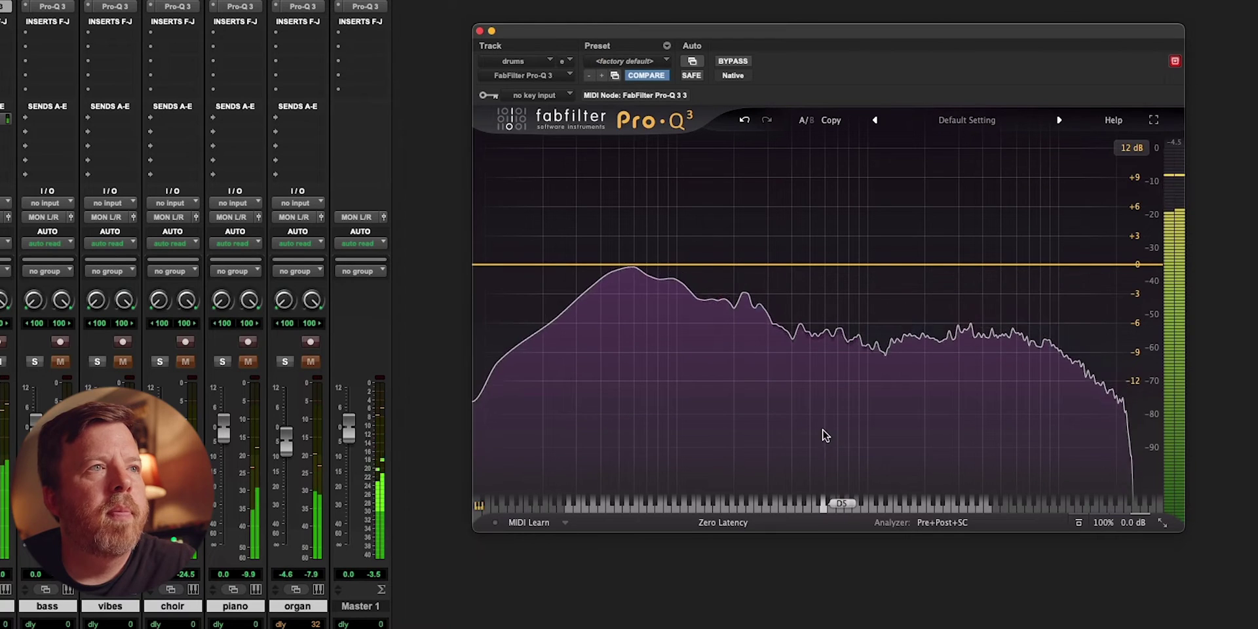
# - Switch the drums' Pro-Q 3 frequency labels from piano notes to hertz
pyautogui.moveTo(817, 395)
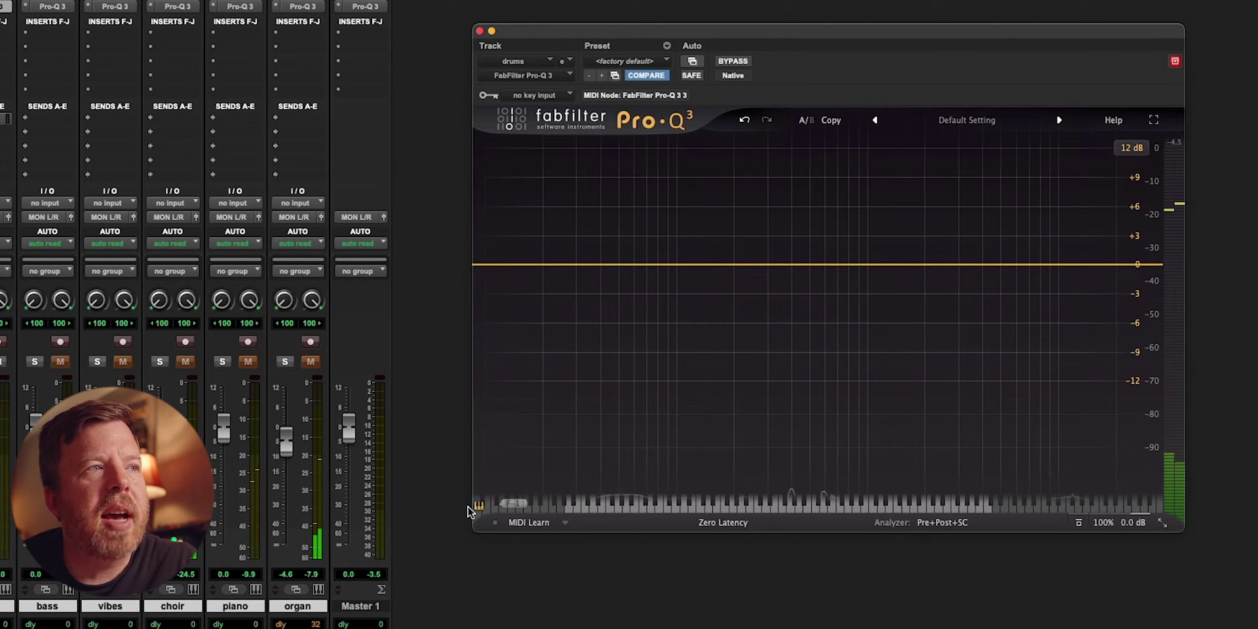
pyautogui.click(479, 506)
# - Play the drums and pull the 141 Hz spectrum peak down into a narrow notch
pyautogui.press('space')
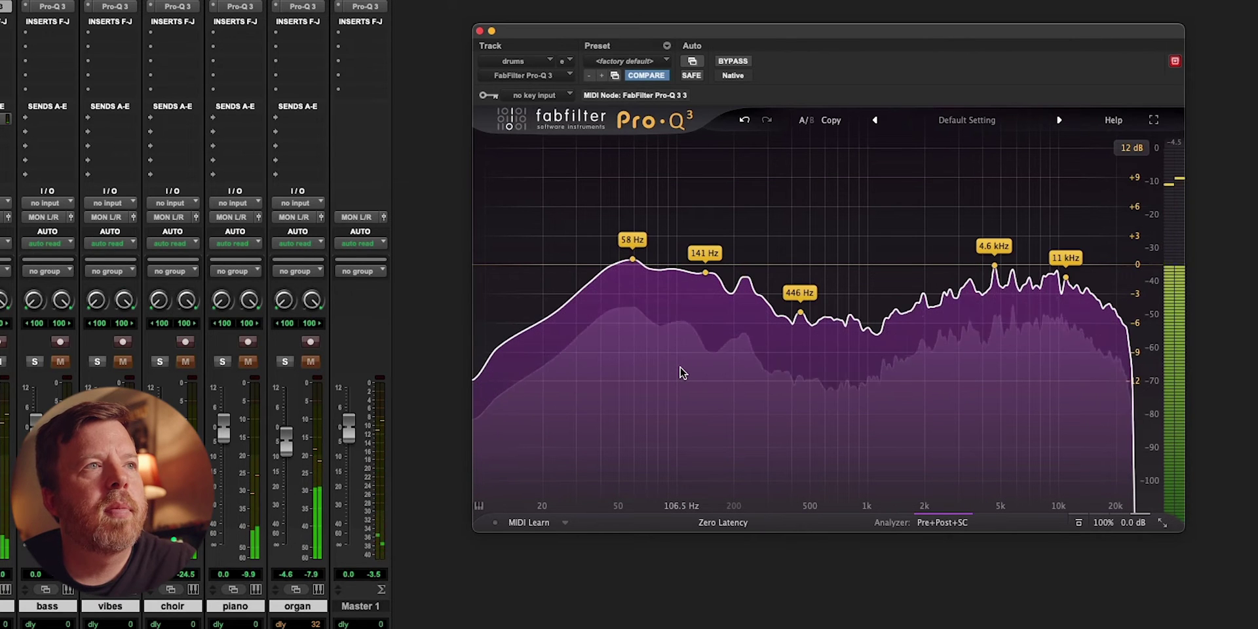
pyautogui.press('space')
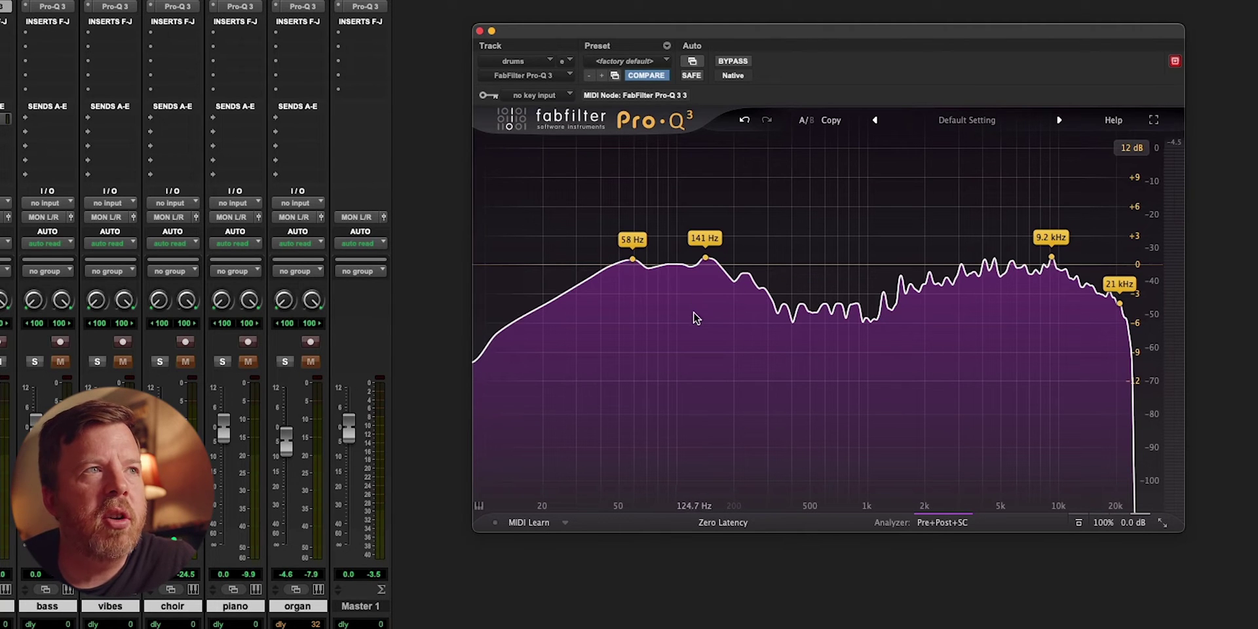
pyautogui.press('space')
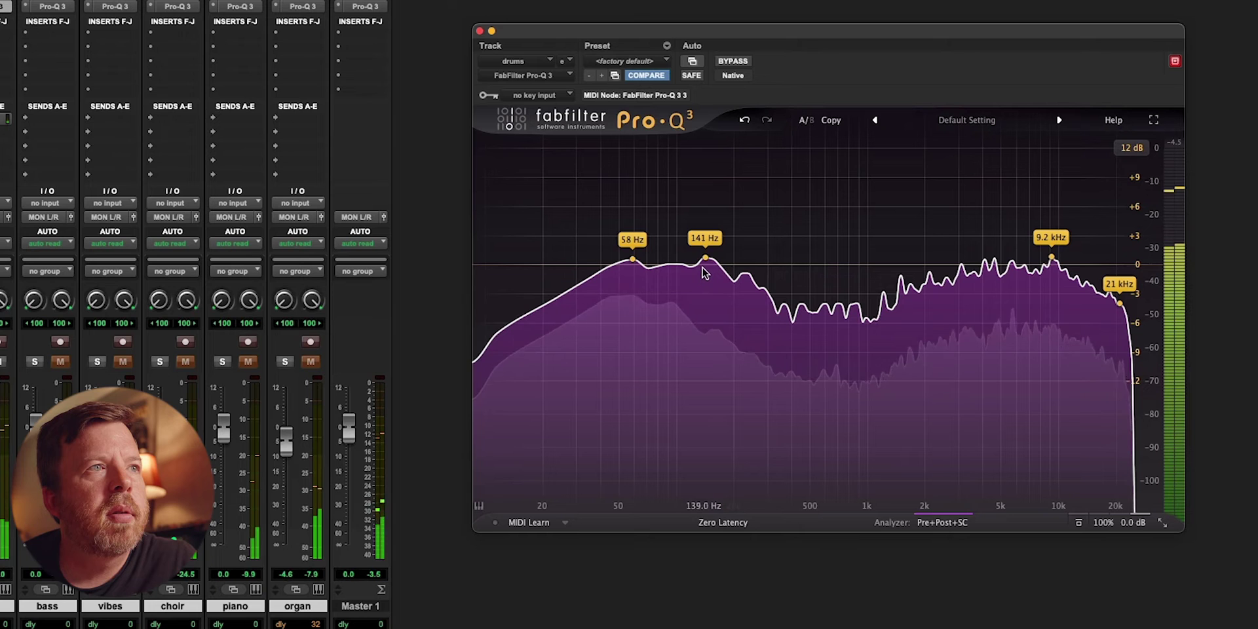
pyautogui.moveTo(706, 261)
pyautogui.mouseDown()
pyautogui.moveTo(707, 332)
pyautogui.moveTo(706, 204)
pyautogui.moveTo(707, 279)
pyautogui.mouseUp()
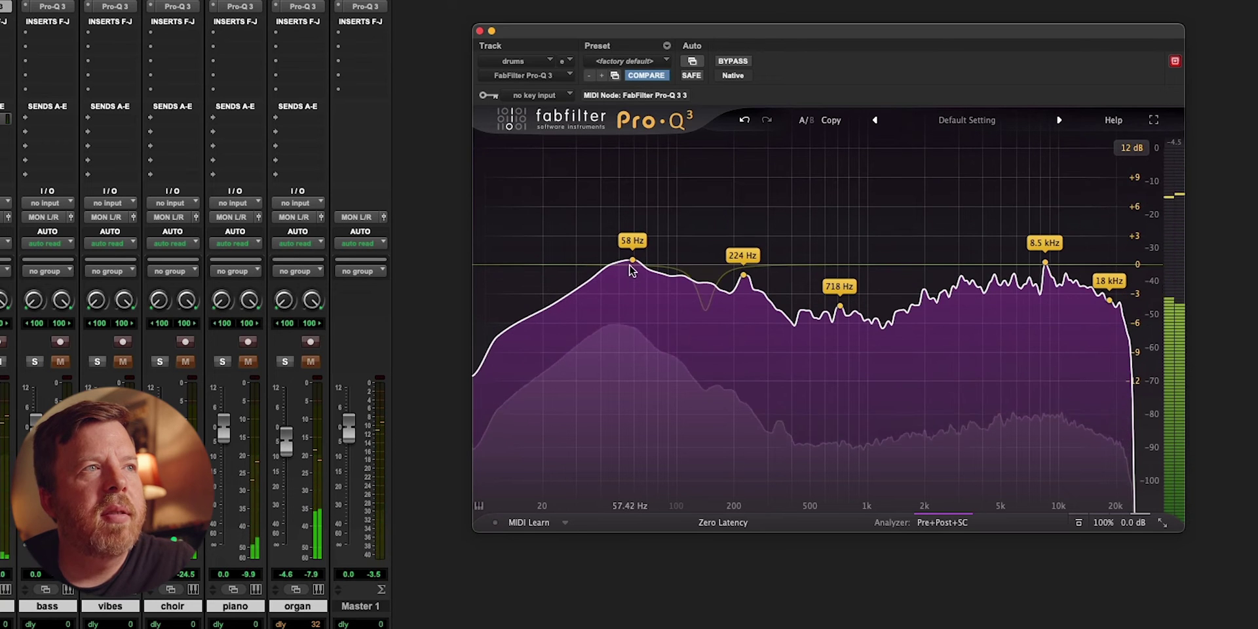
# - Boost 58.894 Hz by about +2.19 dB, settling the cut at 141.95 Hz, -4.70 dB, Q 6.037
pyautogui.moveTo(632, 244); pyautogui.dragTo(632, 200)
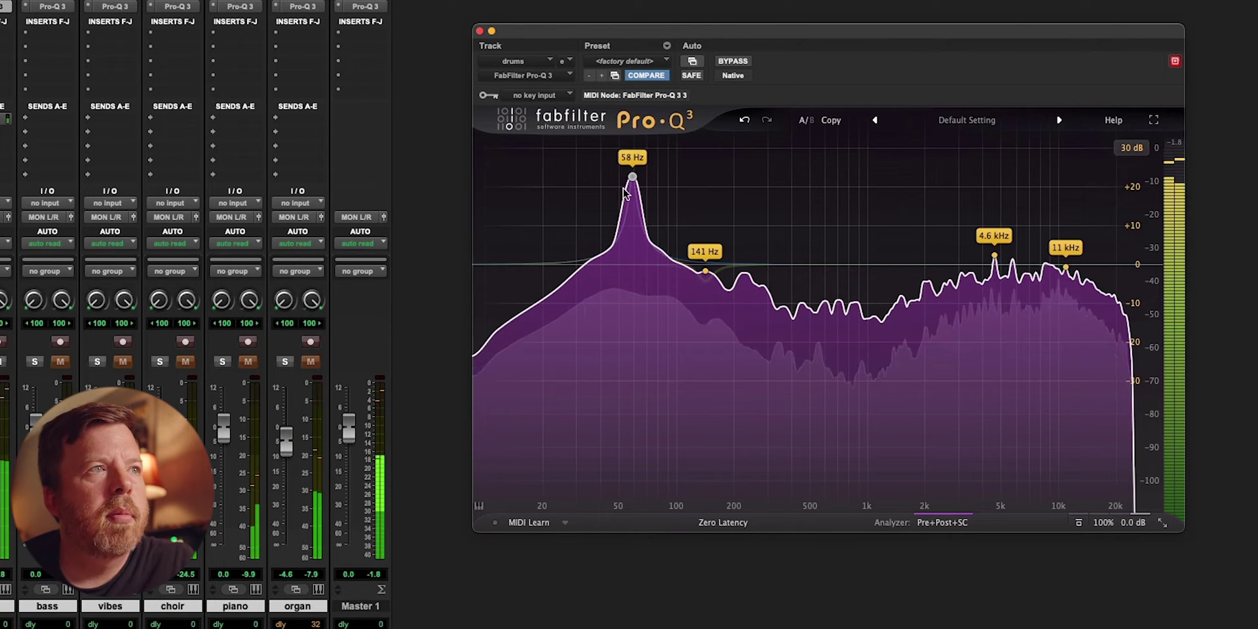
pyautogui.moveTo(623, 190); pyautogui.dragTo(623, 295)
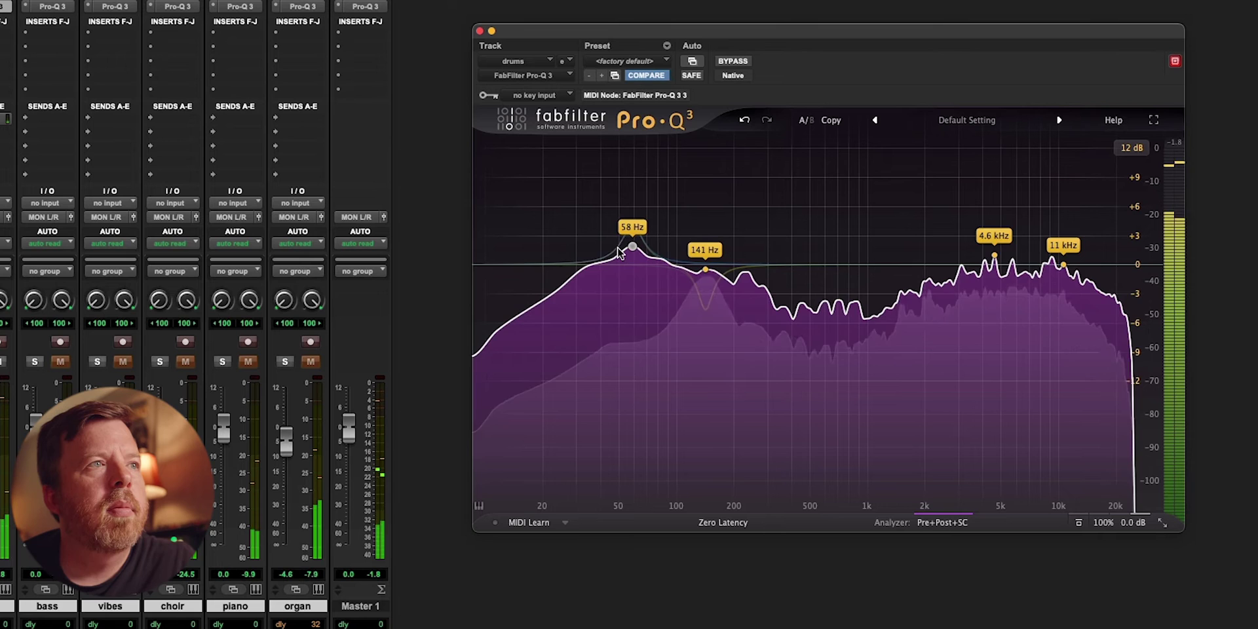
pyautogui.press('space')
pyautogui.moveTo(711, 498)
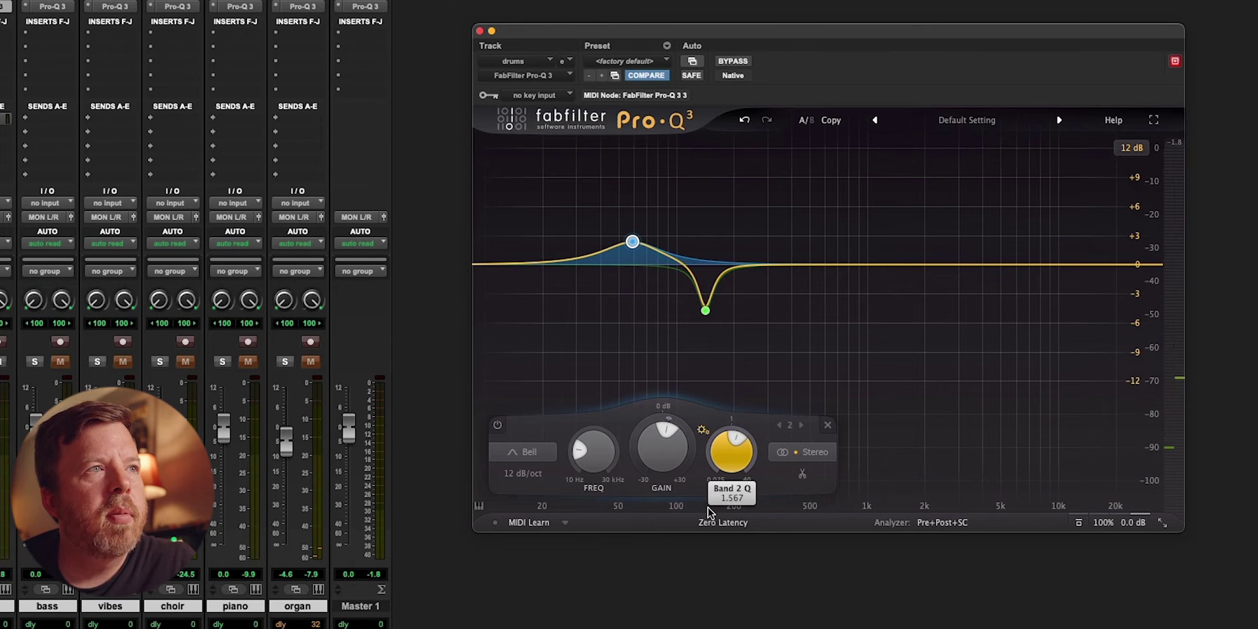
pyautogui.press('space')
pyautogui.moveTo(635, 249)
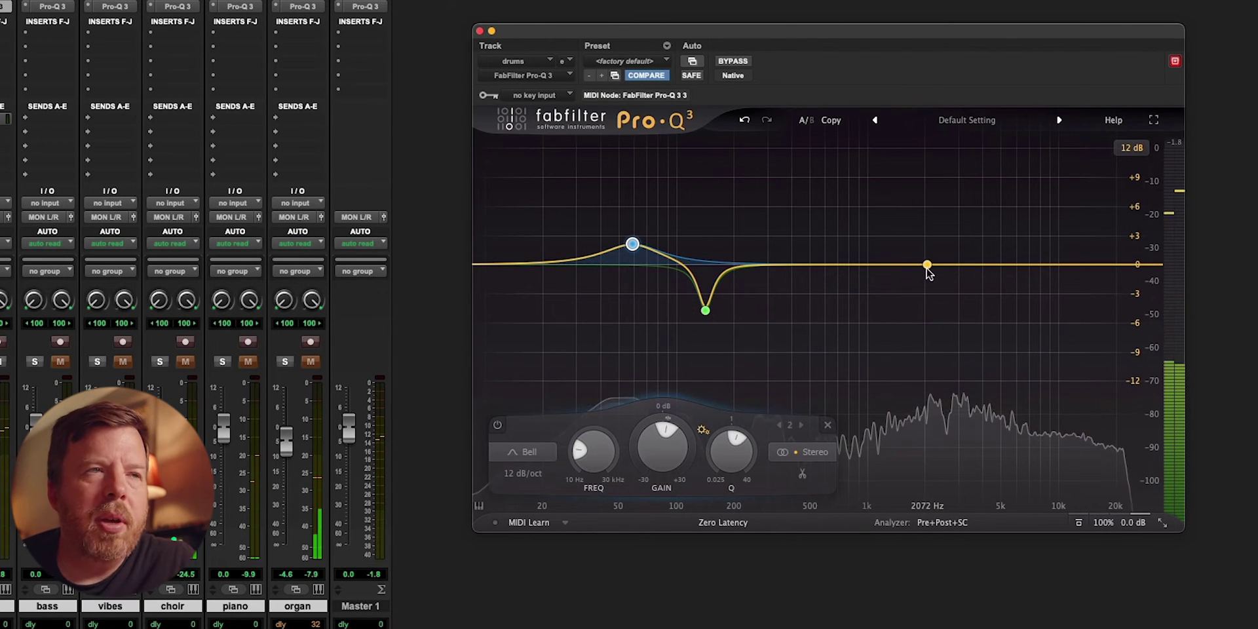
# - Add a bell band on the curve and solo it to sweep to 2563.4 Hz at 0 dB, Q 1.000
pyautogui.click(954, 266)
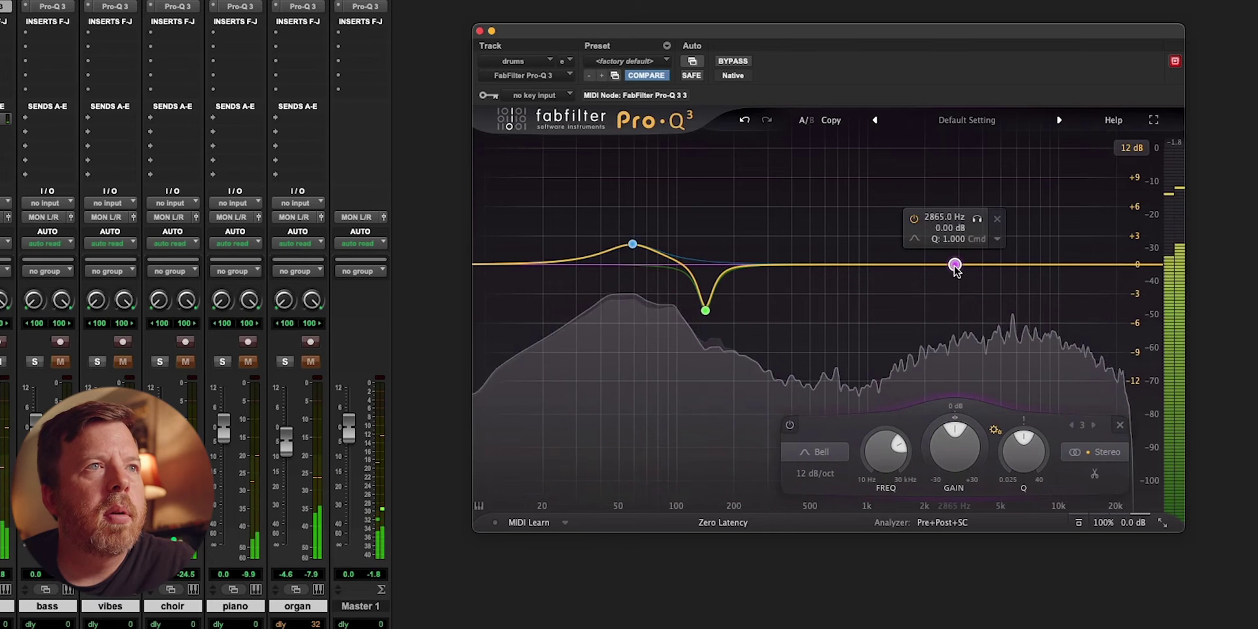
pyautogui.moveTo(980, 226)
pyautogui.mouseDown()
pyautogui.moveTo(1049, 226)
pyautogui.moveTo(978, 229)
pyautogui.mouseUp()
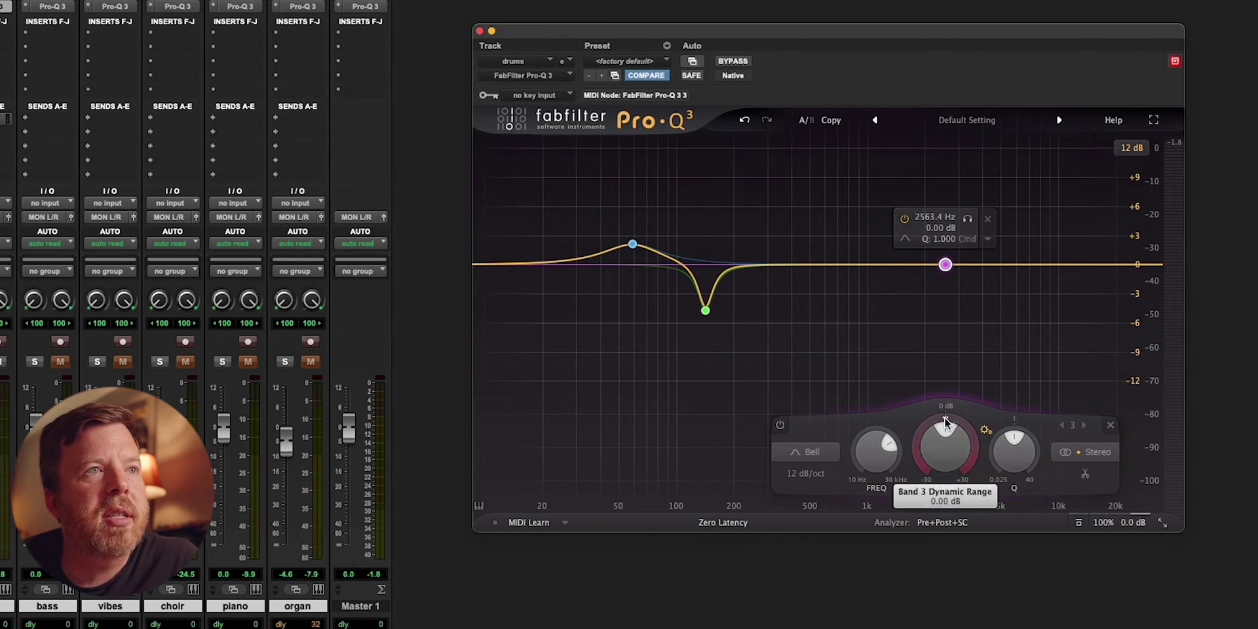
# - Make band 3 a dynamic cut and deepen its range to about 6 dB during playback
pyautogui.moveTo(941, 418); pyautogui.dragTo(943, 351)
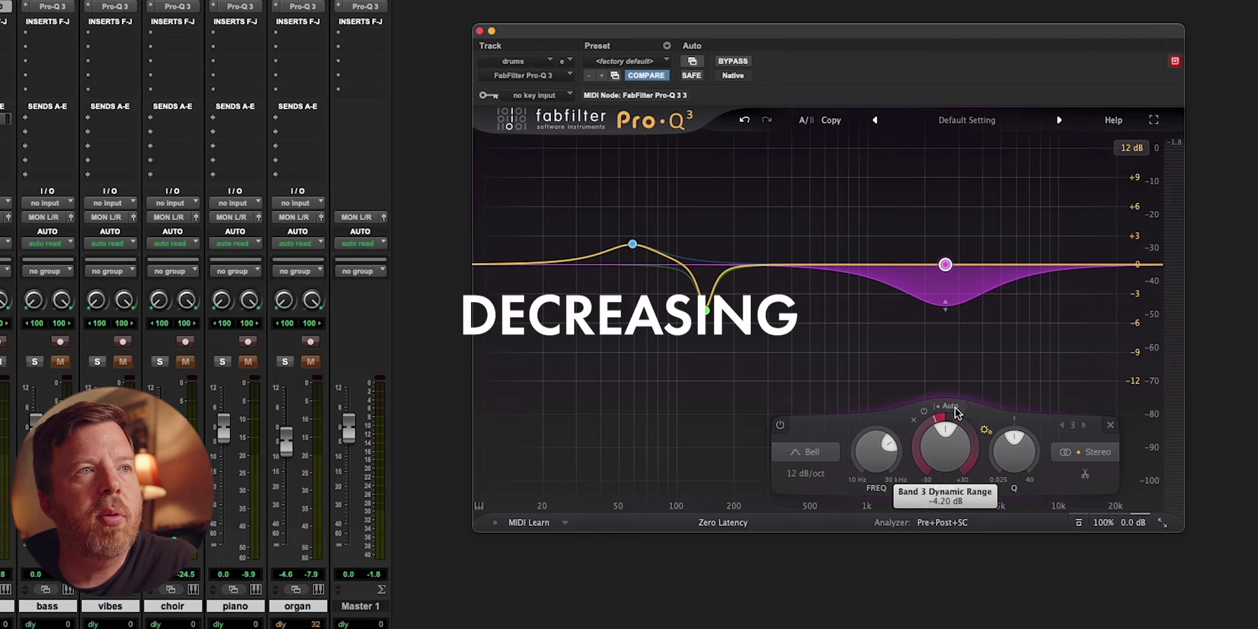
pyautogui.moveTo(956, 410); pyautogui.dragTo(914, 424)
pyautogui.press('space')
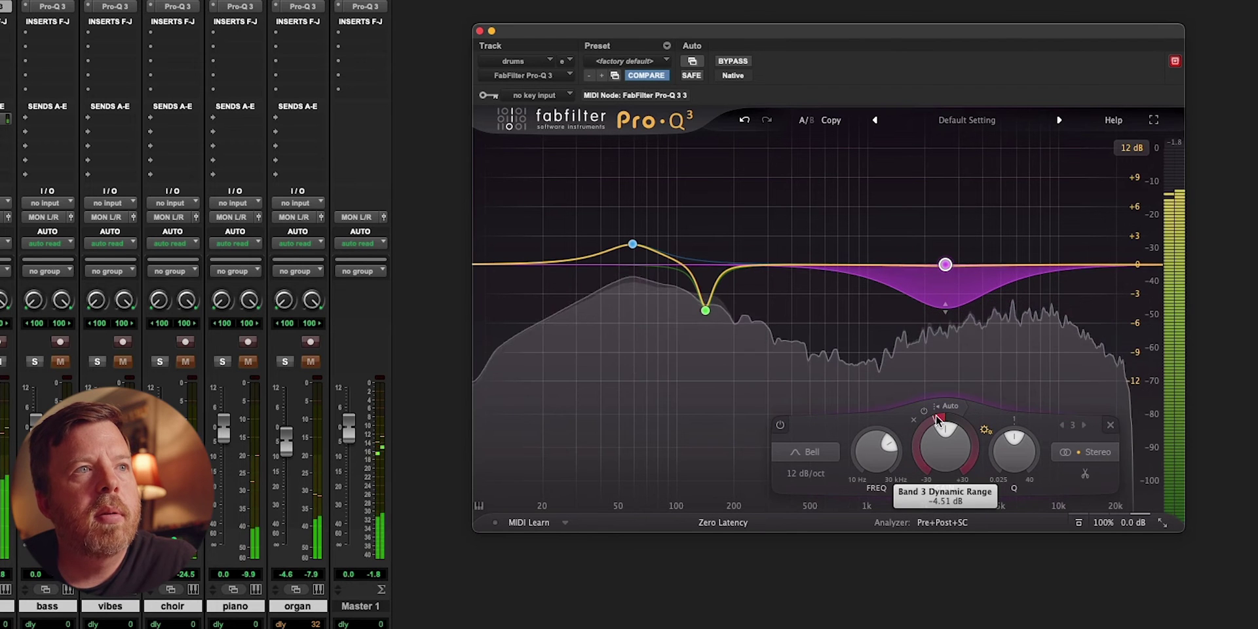
pyautogui.moveTo(937, 416); pyautogui.dragTo(908, 439)
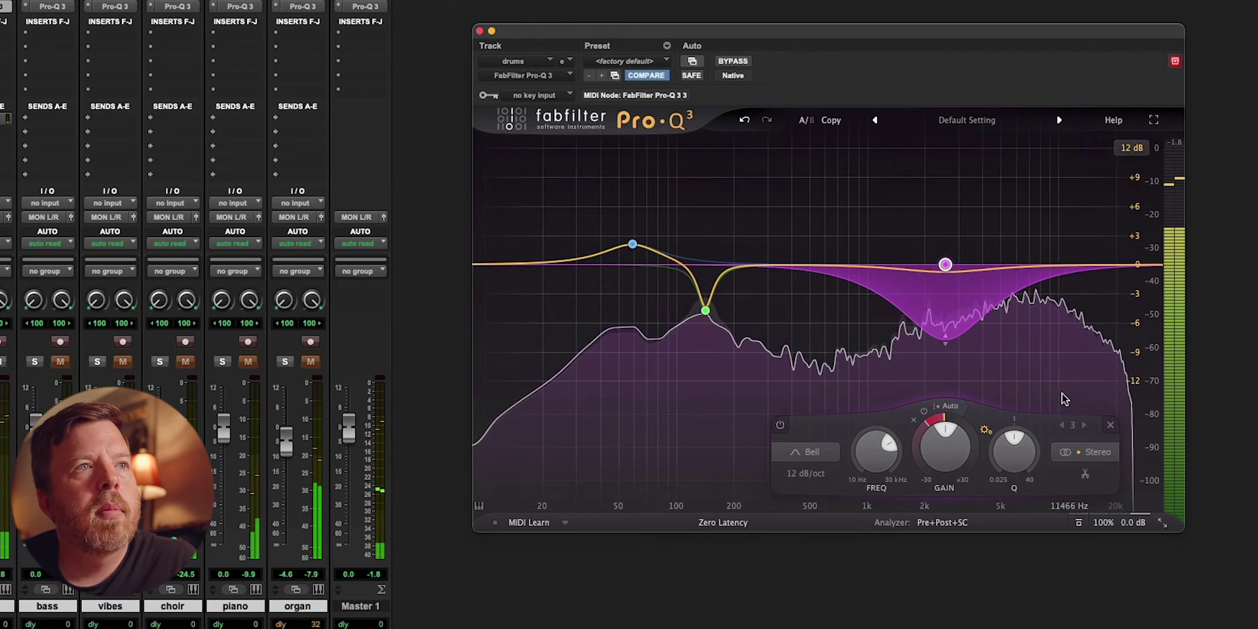
# - Solo band 3 twice to audition it, bypass and re-enable it, then resume playback
pyautogui.moveTo(948, 273)
pyautogui.click(968, 218)
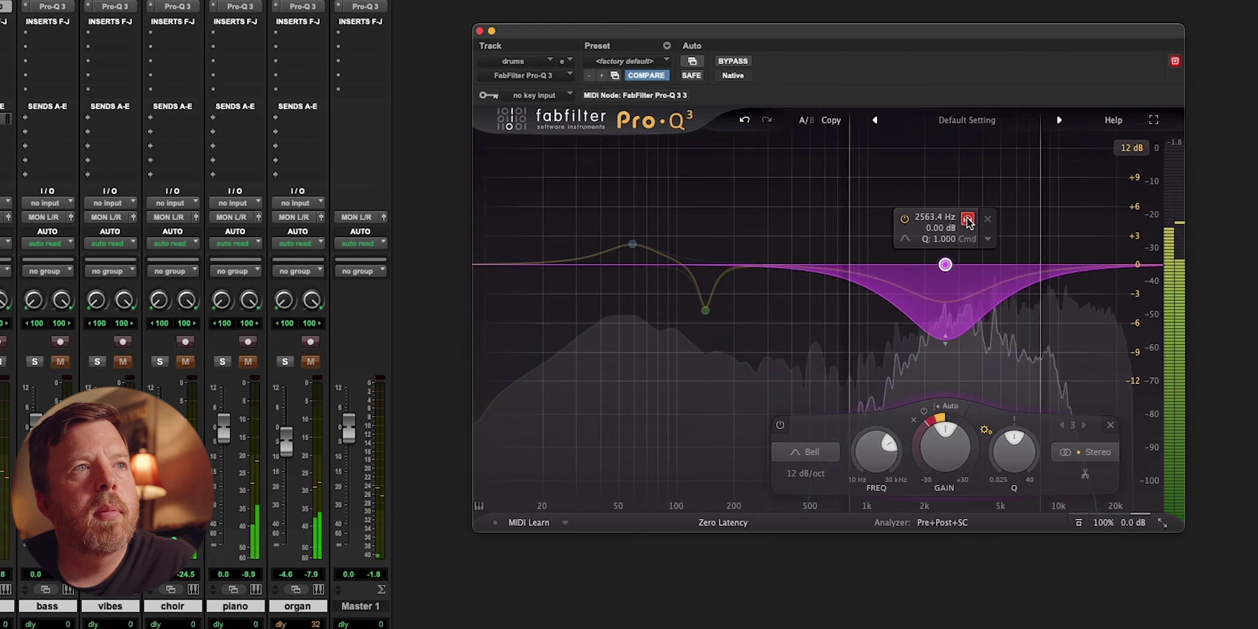
pyautogui.click(968, 219)
pyautogui.click(968, 219)
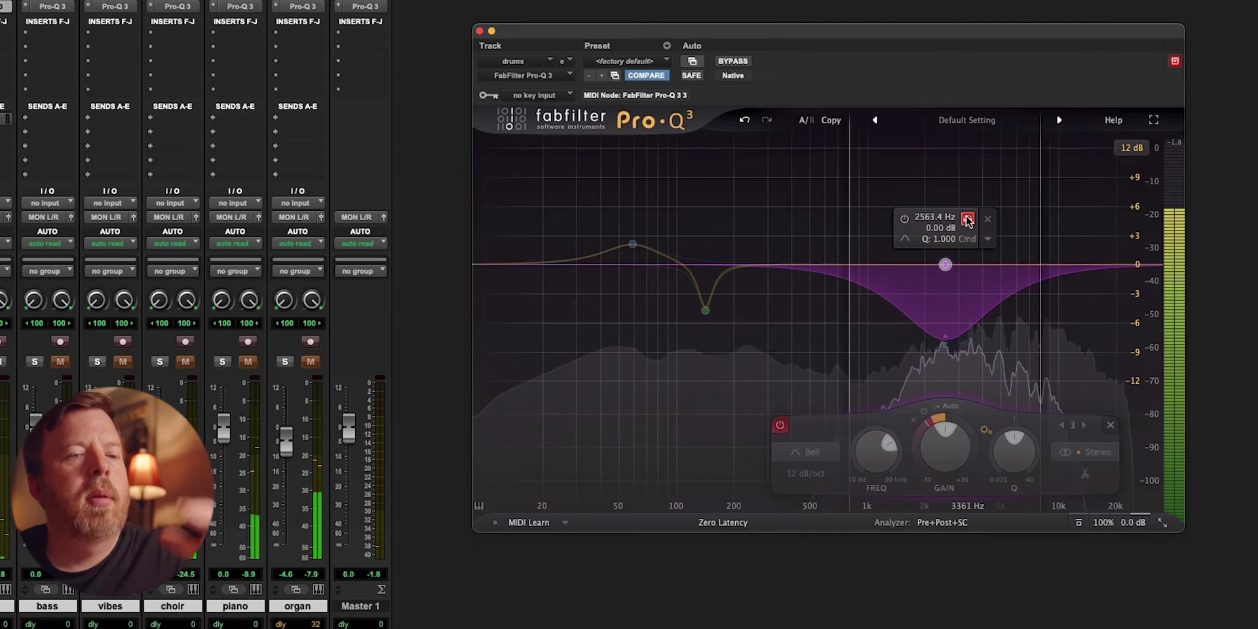
pyautogui.click(968, 219)
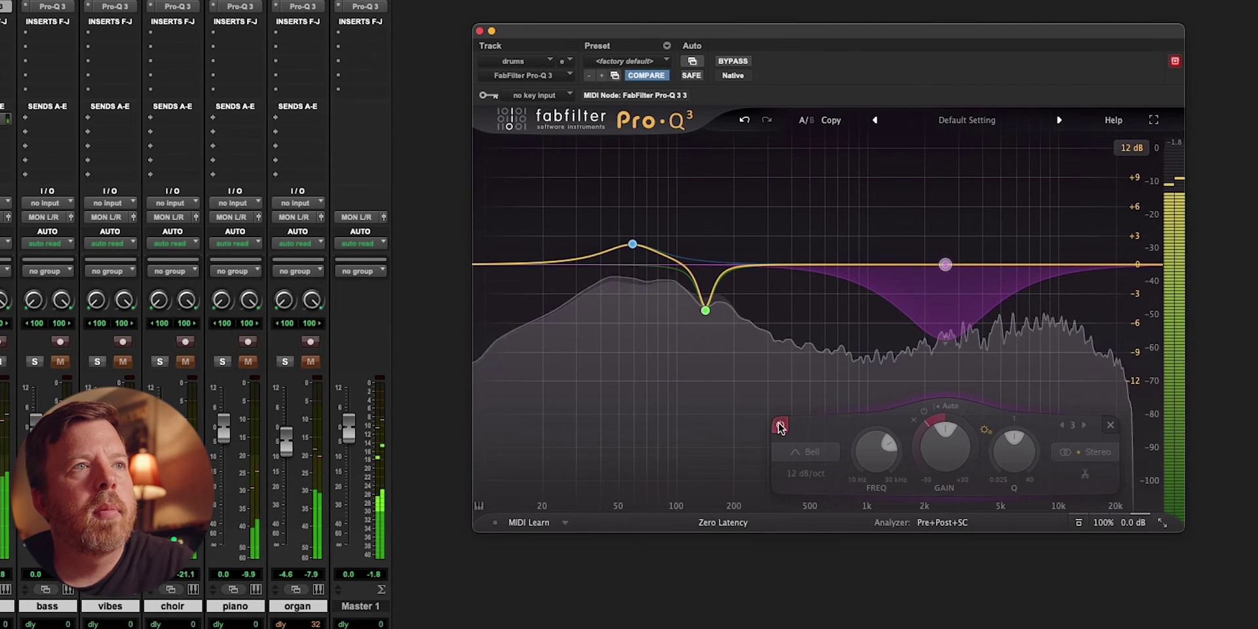
pyautogui.click(780, 427)
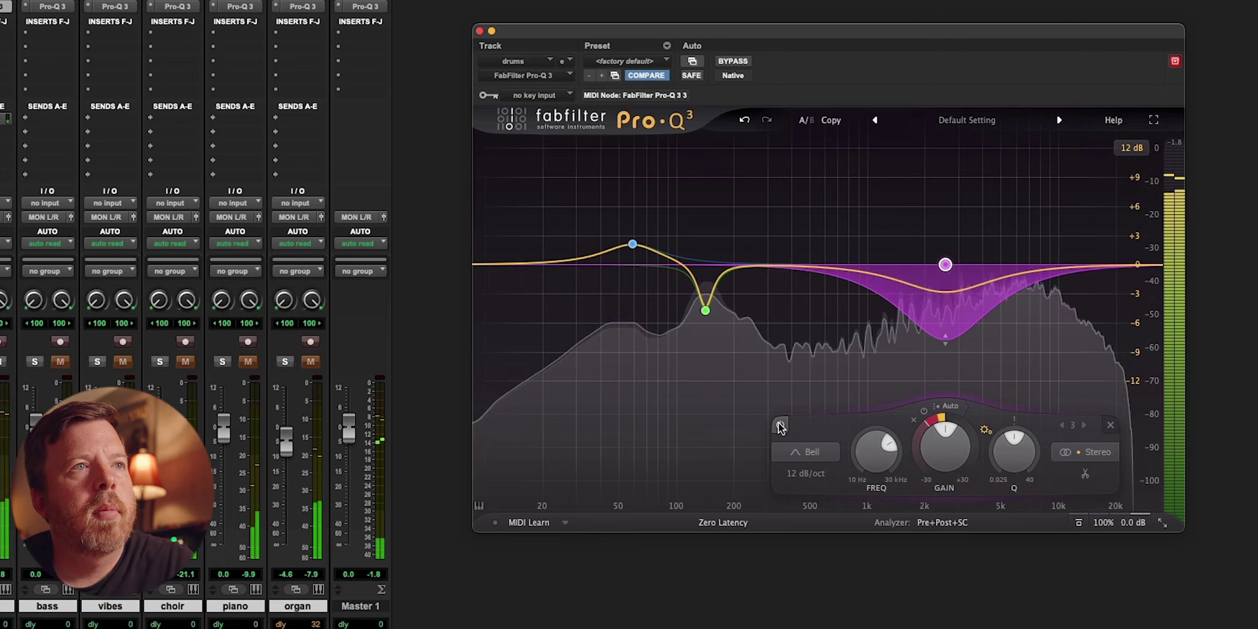
pyautogui.click(780, 427)
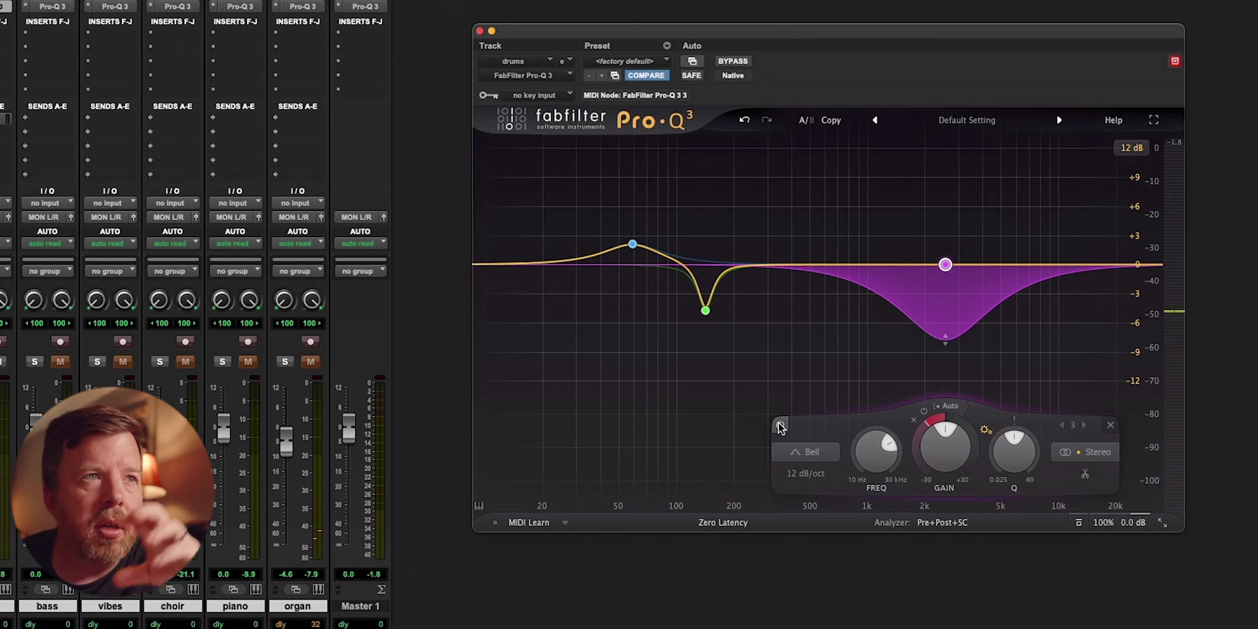
pyautogui.press('space')
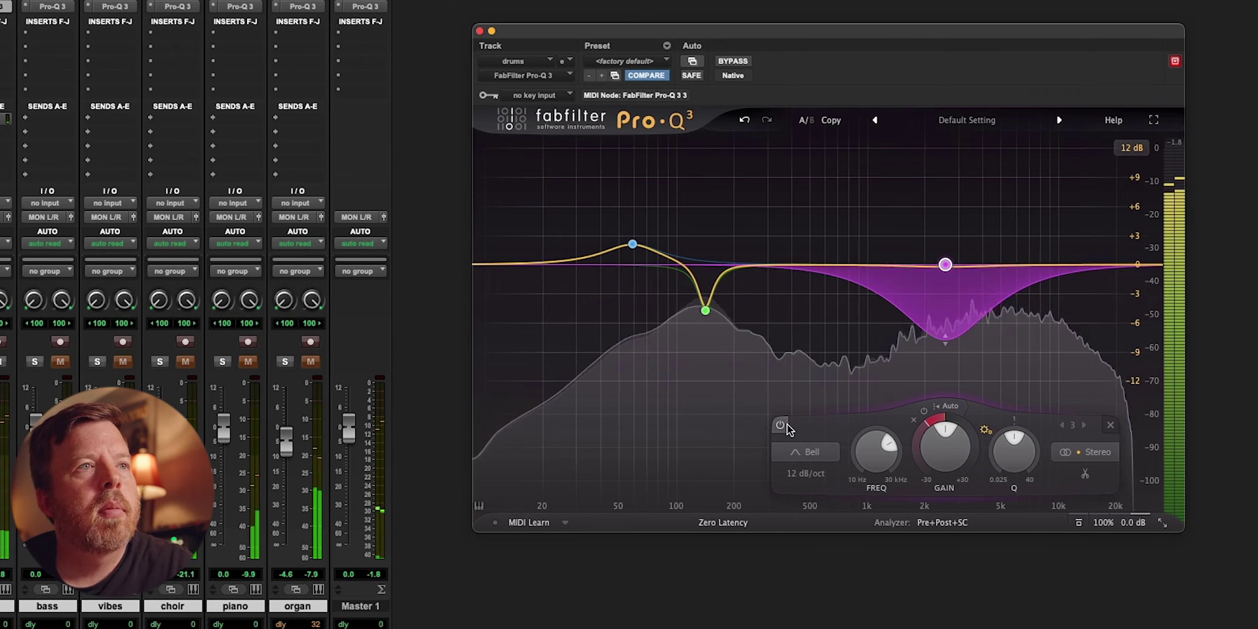
# - Give band 3 a manual threshold near -27.8 dB and a dynamic boost of about +2.67 dB
pyautogui.click(950, 406)
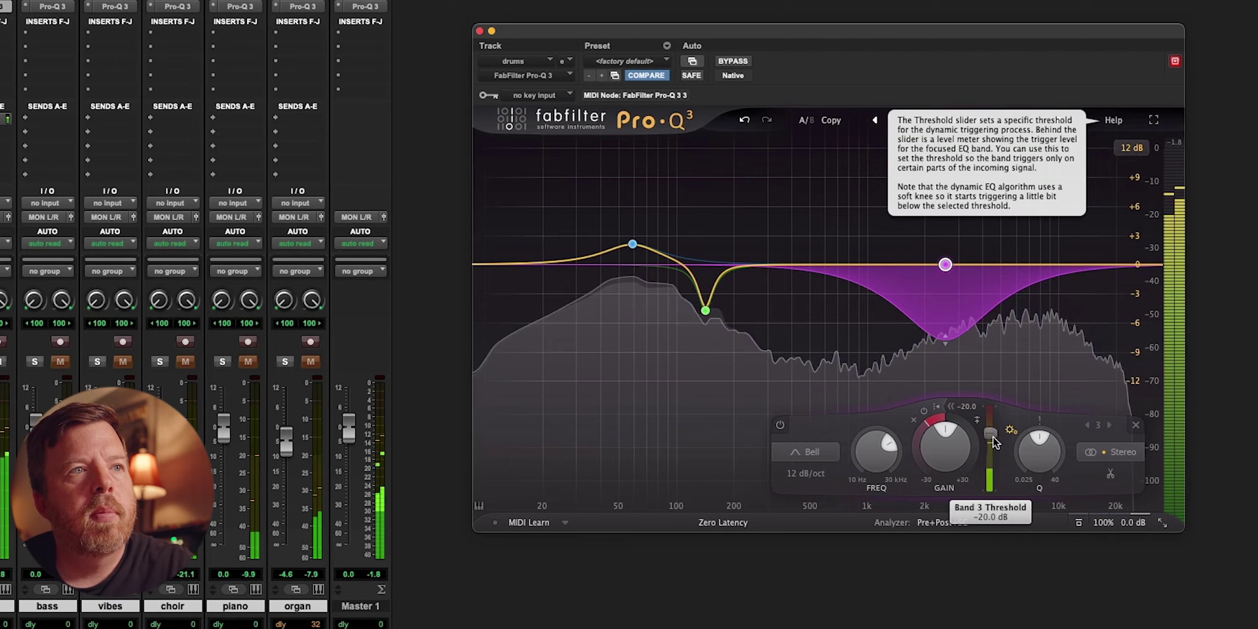
pyautogui.moveTo(993, 443); pyautogui.dragTo(993, 496)
pyautogui.scroll(-1, 993, 494)
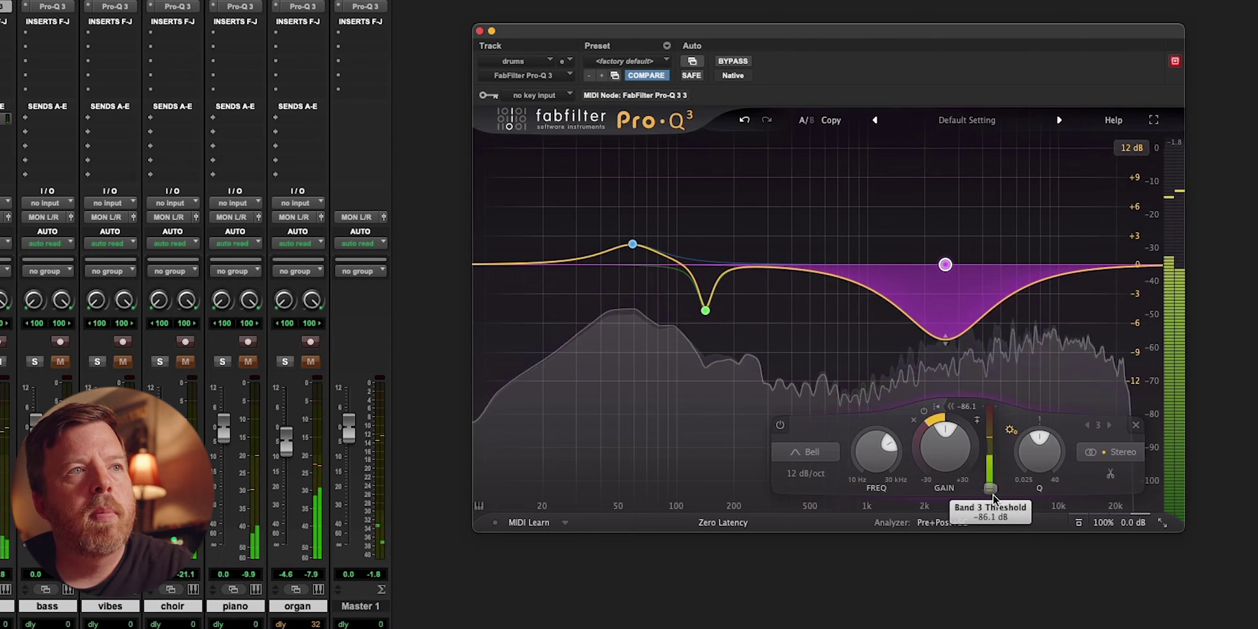
pyautogui.moveTo(993, 494); pyautogui.dragTo(996, 446)
pyautogui.moveTo(928, 425)
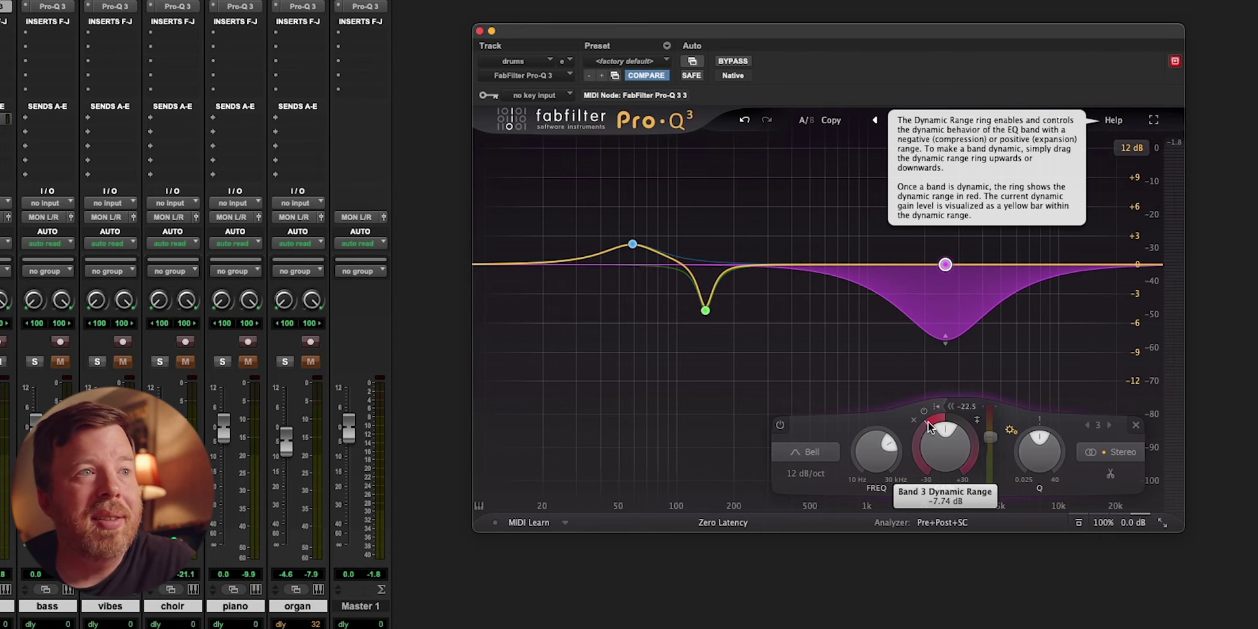
pyautogui.moveTo(928, 422); pyautogui.dragTo(996, 270)
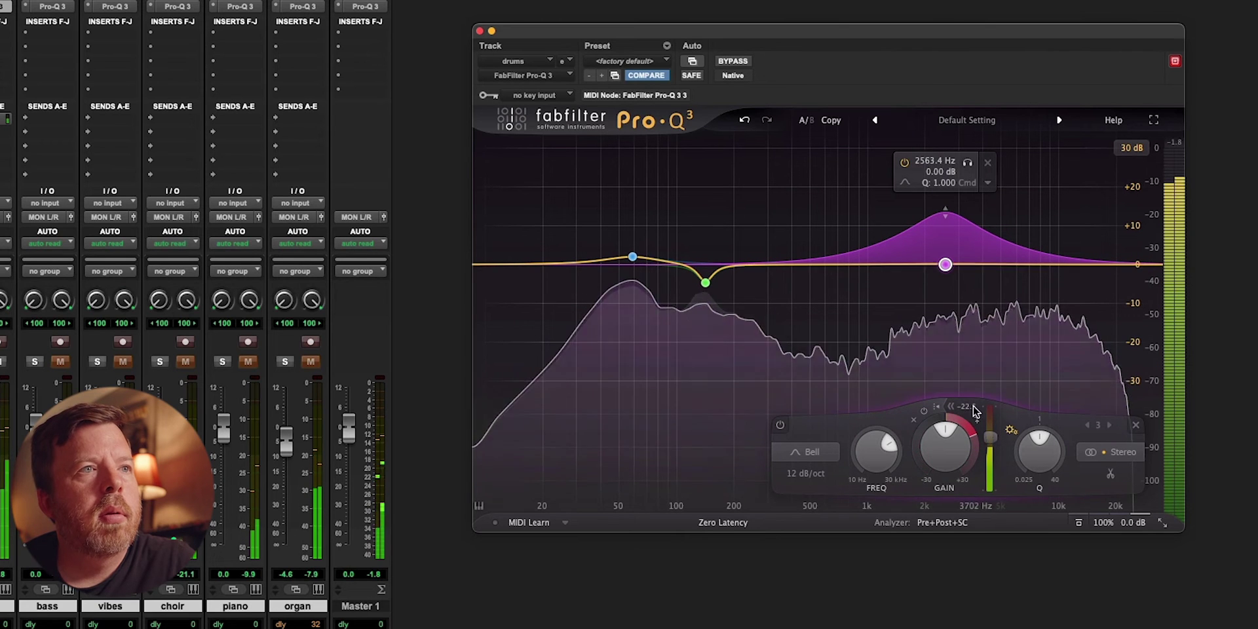
pyautogui.moveTo(991, 437)
pyautogui.mouseDown()
pyautogui.moveTo(973, 465)
pyautogui.moveTo(988, 388)
pyautogui.moveTo(963, 473)
pyautogui.moveTo(954, 419)
pyautogui.moveTo(973, 459)
pyautogui.moveTo(898, 485)
pyautogui.mouseUp()
pyautogui.moveTo(817, 469); pyautogui.dragTo(877, 507)
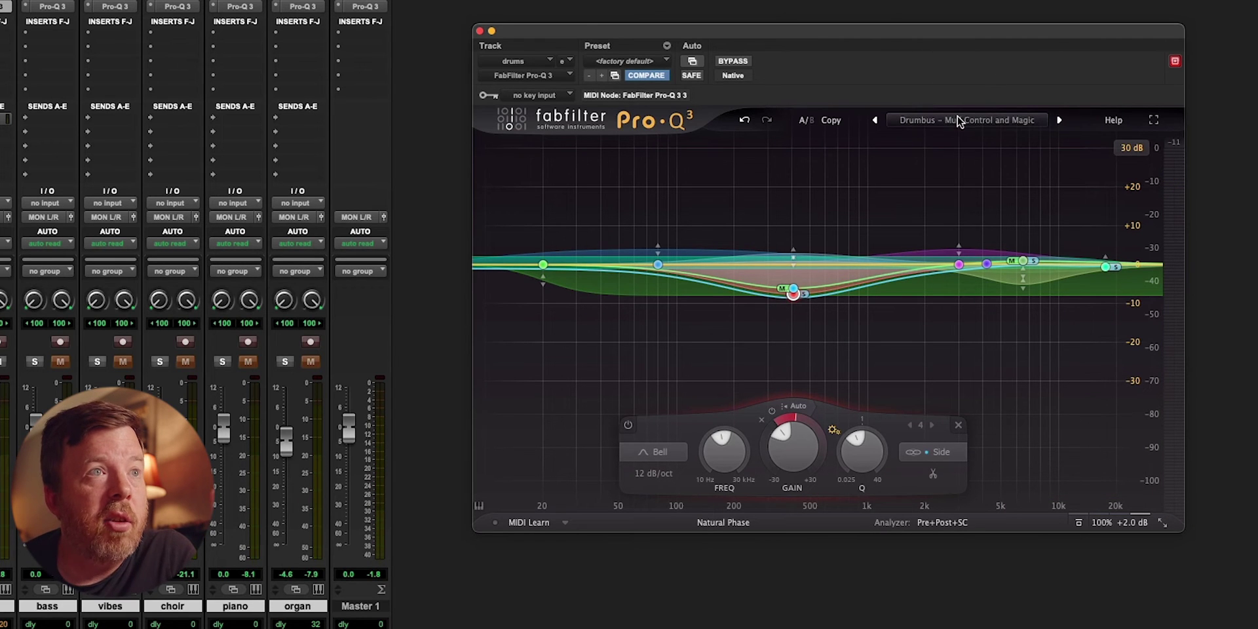
# - Load the Dynamic > Drums > Overheads 2 preset on the drums EQ
pyautogui.click(957, 122)
pyautogui.moveTo(952, 138)
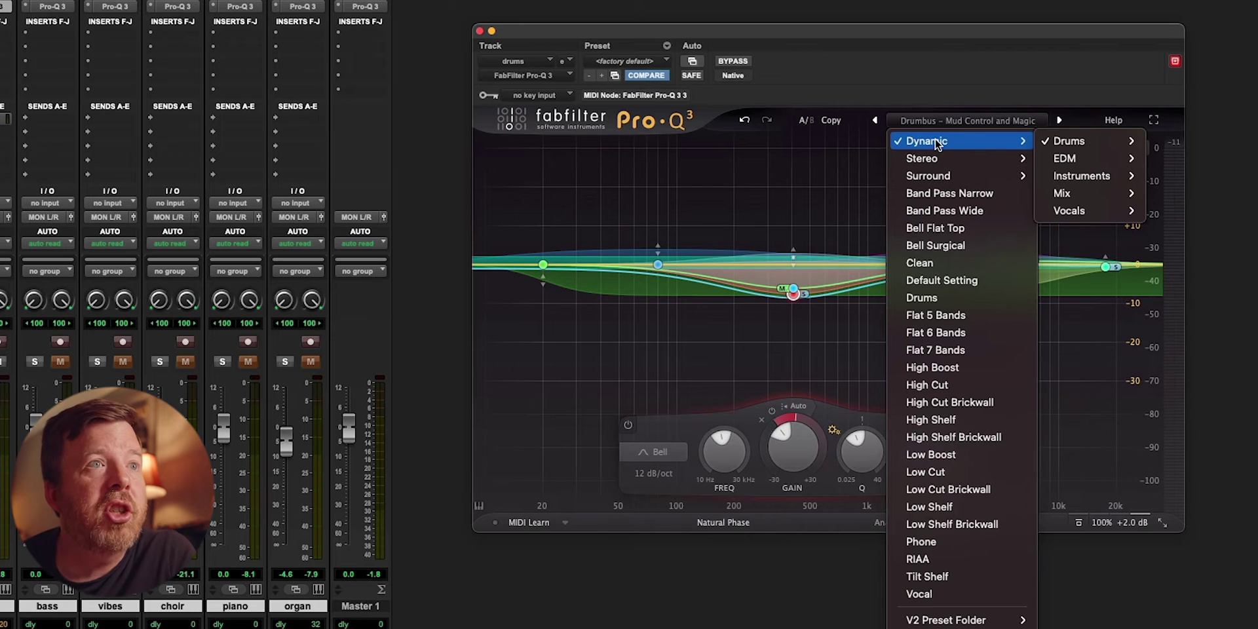
pyautogui.moveTo(1108, 145)
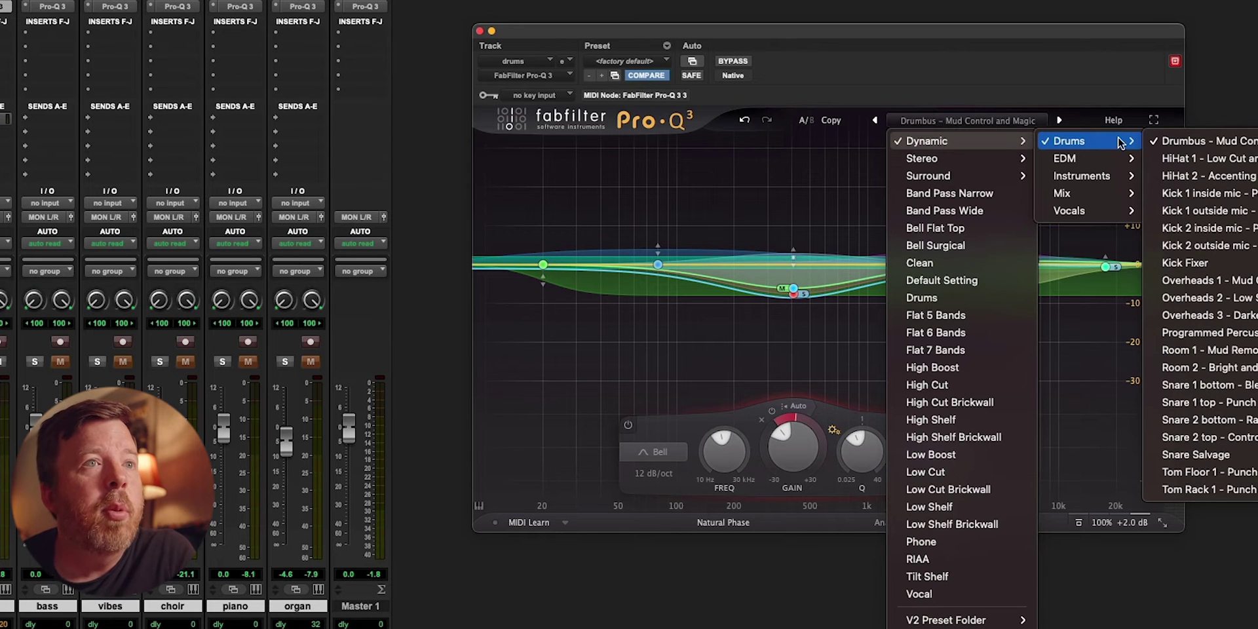
pyautogui.click(1203, 298)
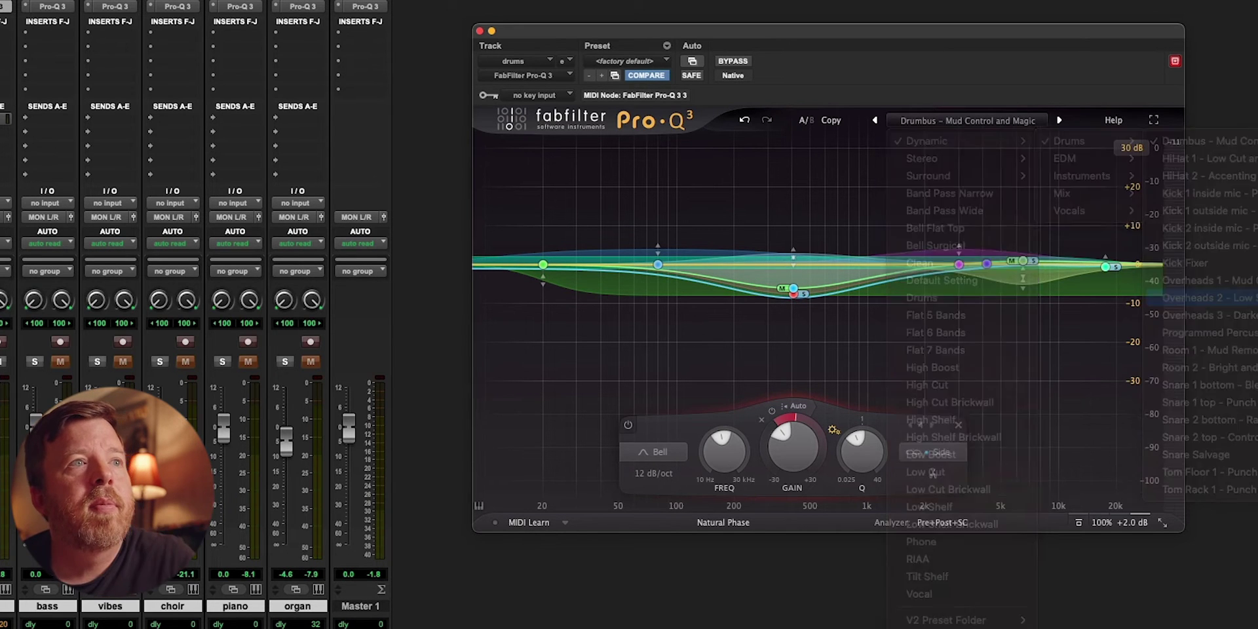
# - Step through Overheads 3 – Darkener, Programmed Percussion Punch, Room 1 – Mud Removal and Control, and onward
pyautogui.click(1059, 120)
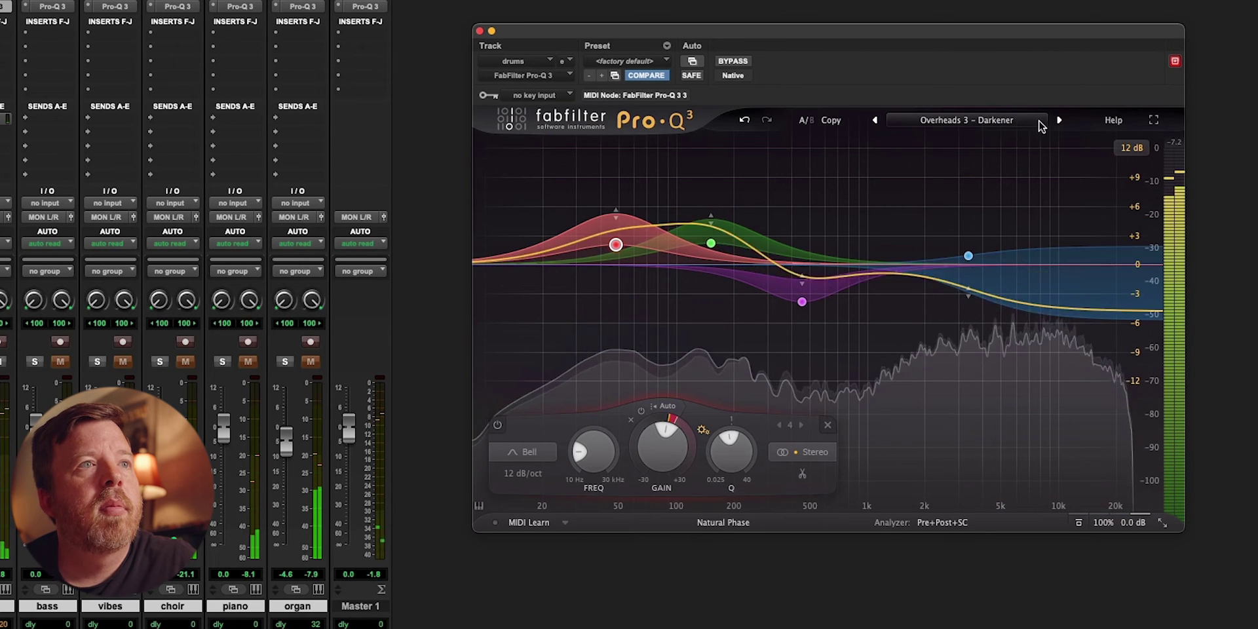
pyautogui.click(1059, 120)
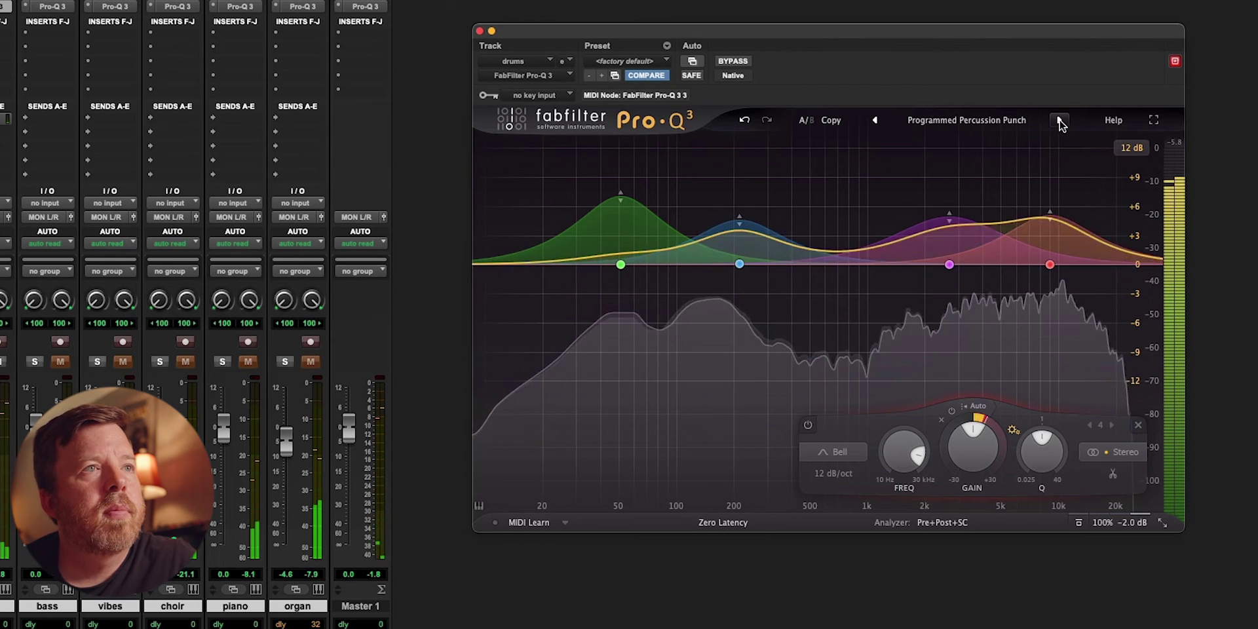
pyautogui.click(1059, 121)
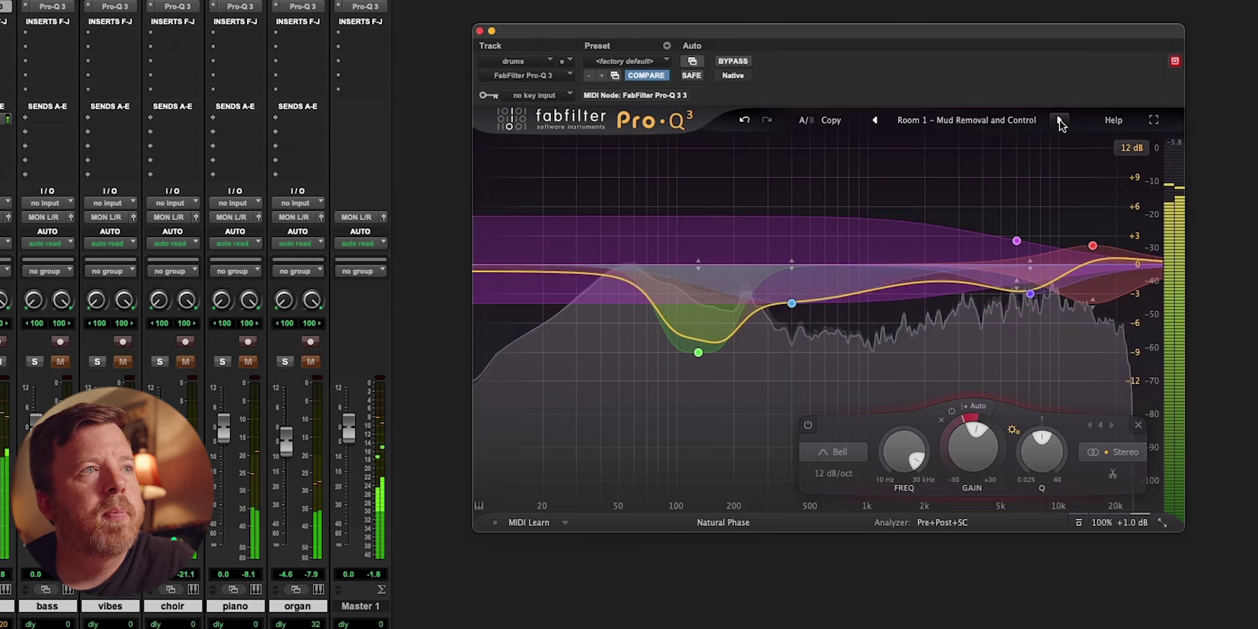
pyautogui.click(1059, 120)
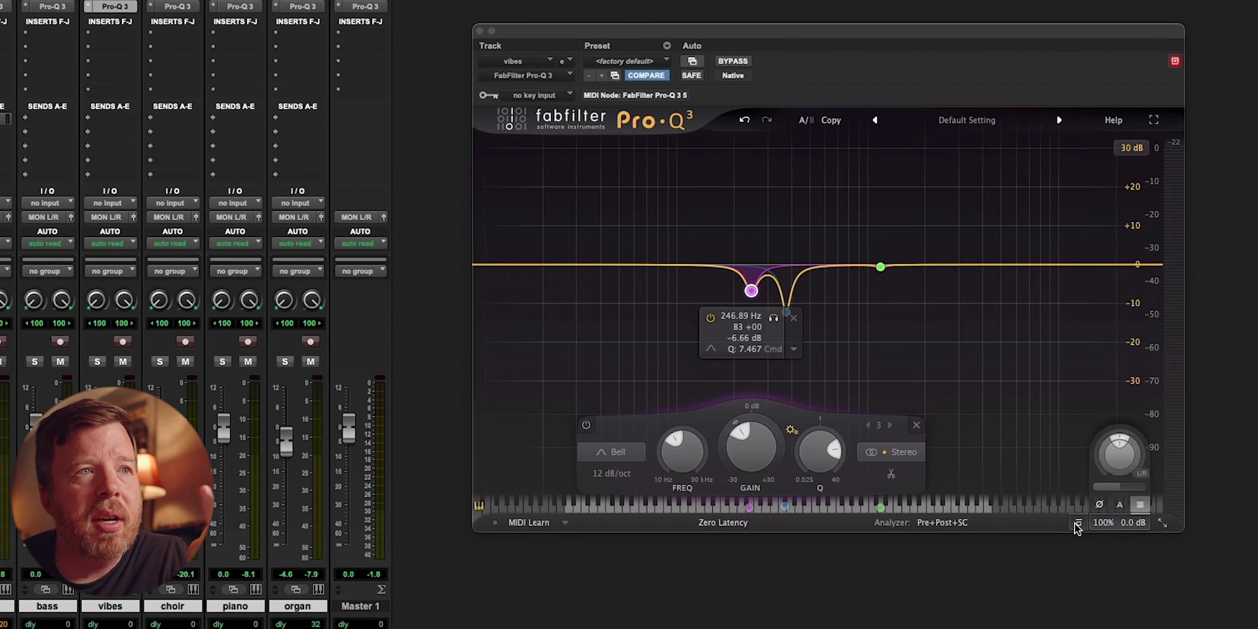
# - Nudge Gain Scale above 100%, deepen the pink and blue notches, and add a gentle green cut near -4.9 dB
pyautogui.moveTo(1078, 526)
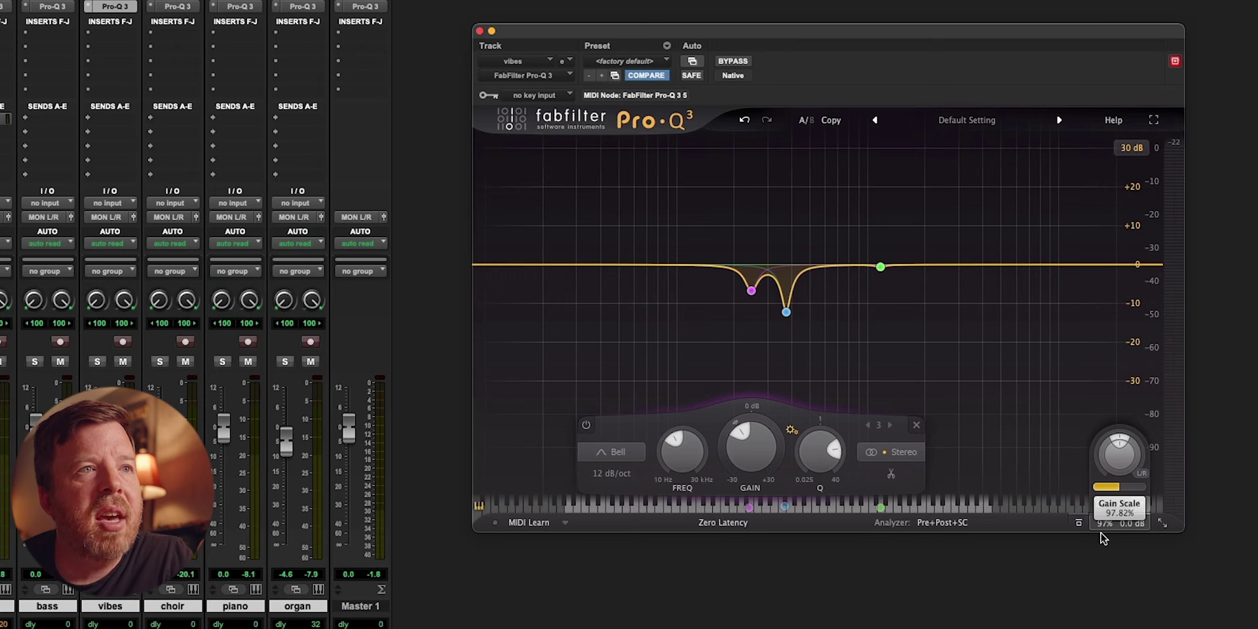
pyautogui.moveTo(1126, 536); pyautogui.dragTo(1118, 506)
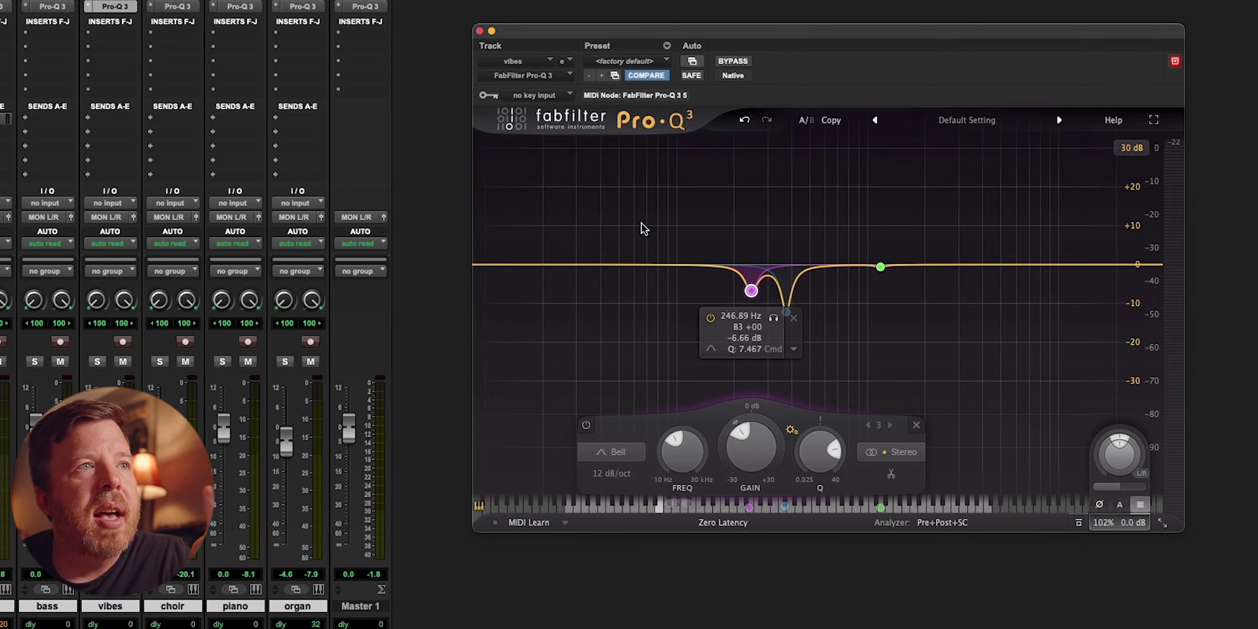
pyautogui.scroll(3, 751, 291)
pyautogui.moveTo(751, 291); pyautogui.dragTo(750, 353)
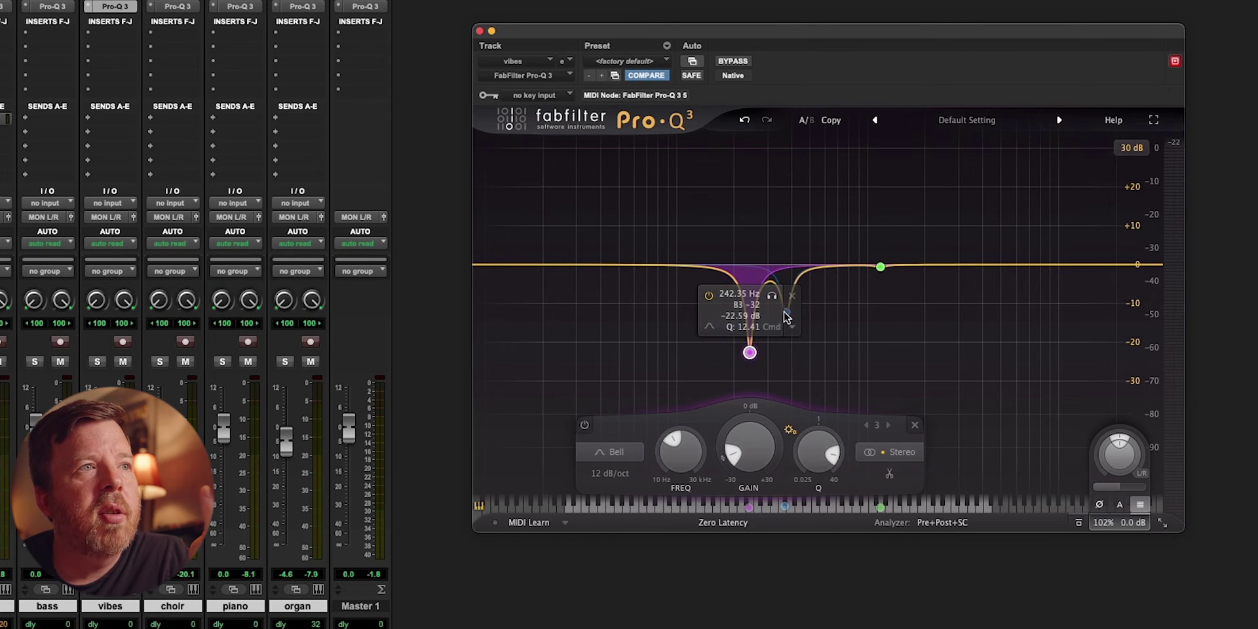
pyautogui.moveTo(786, 312); pyautogui.dragTo(788, 381)
pyautogui.moveTo(881, 269); pyautogui.dragTo(884, 284)
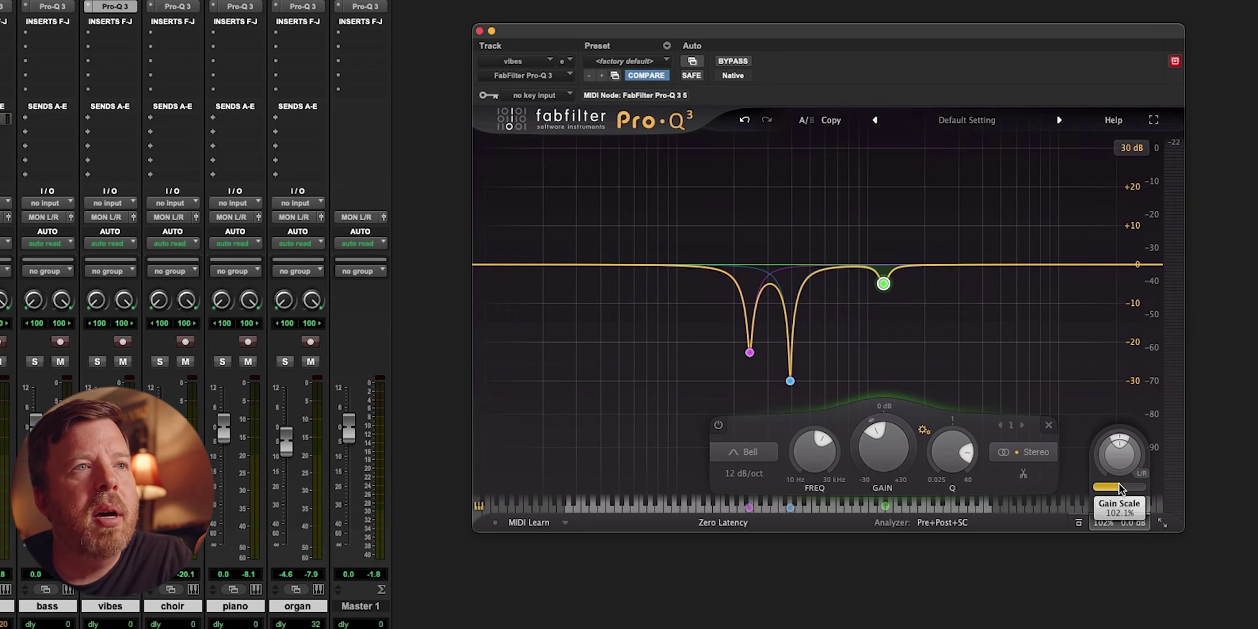
# - Sweep Gain Scale from about 31% to past 130%, then reset it to 100%
pyautogui.moveTo(1113, 486); pyautogui.dragTo(1043, 491)
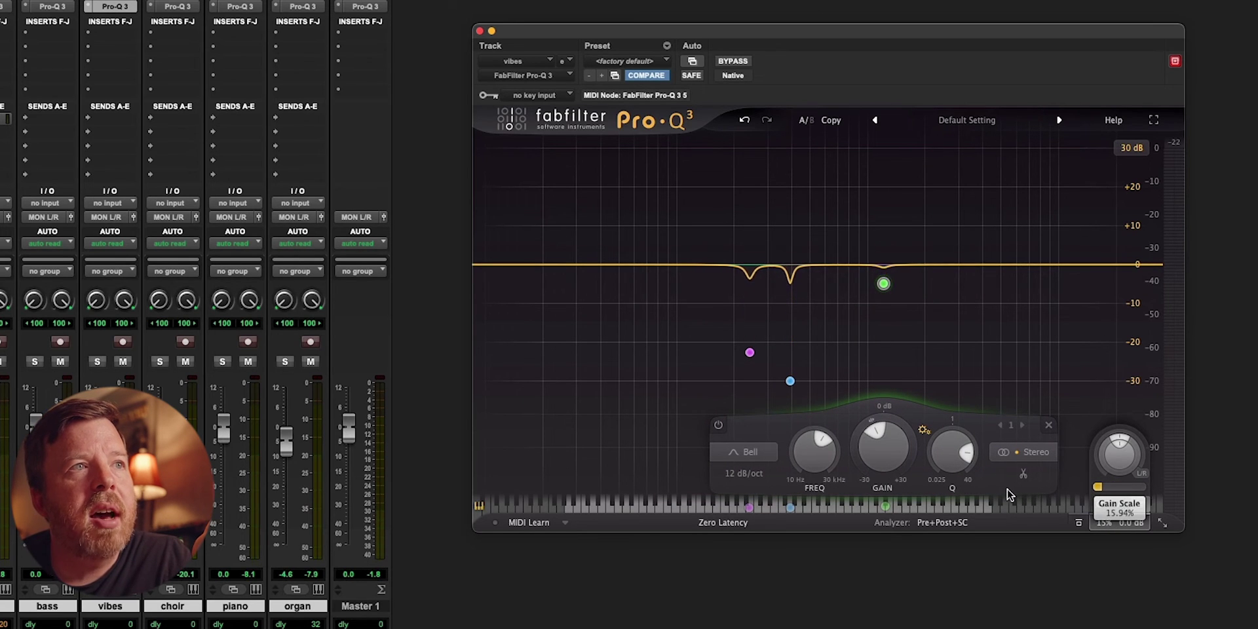
pyautogui.moveTo(1032, 493); pyautogui.dragTo(1182, 478)
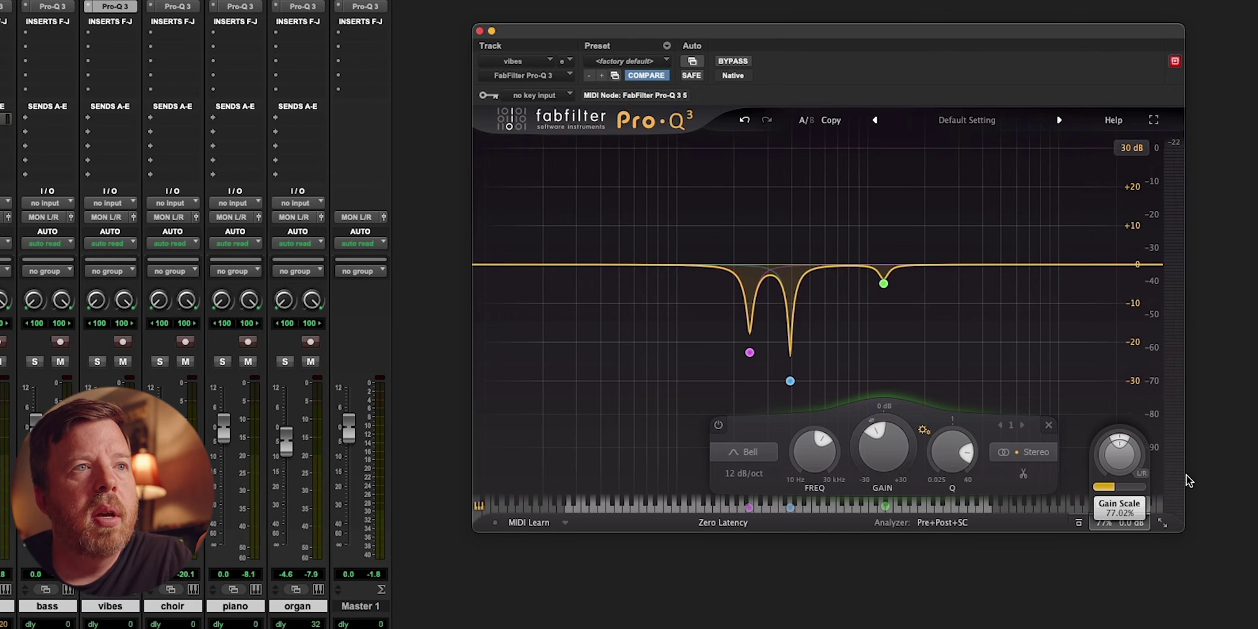
pyautogui.doubleClick(1103, 522)
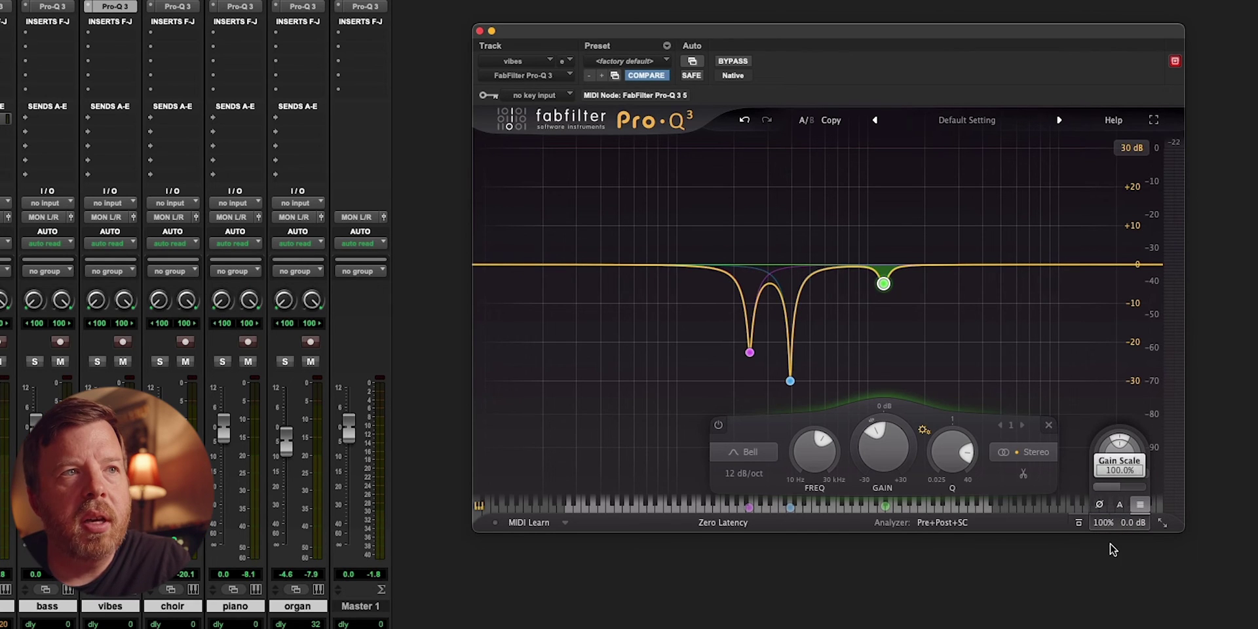
# - Turn off Auto Gain and toggle the output level meter off and on twice
pyautogui.click(1120, 506)
pyautogui.click(1138, 508)
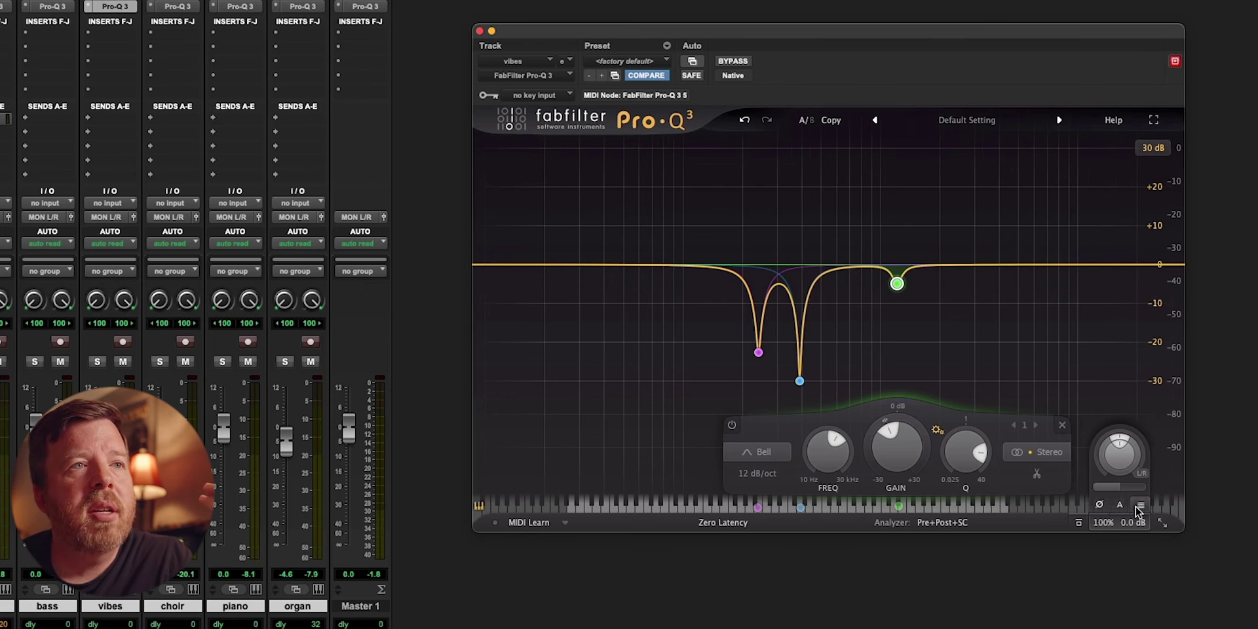
pyautogui.click(1139, 508)
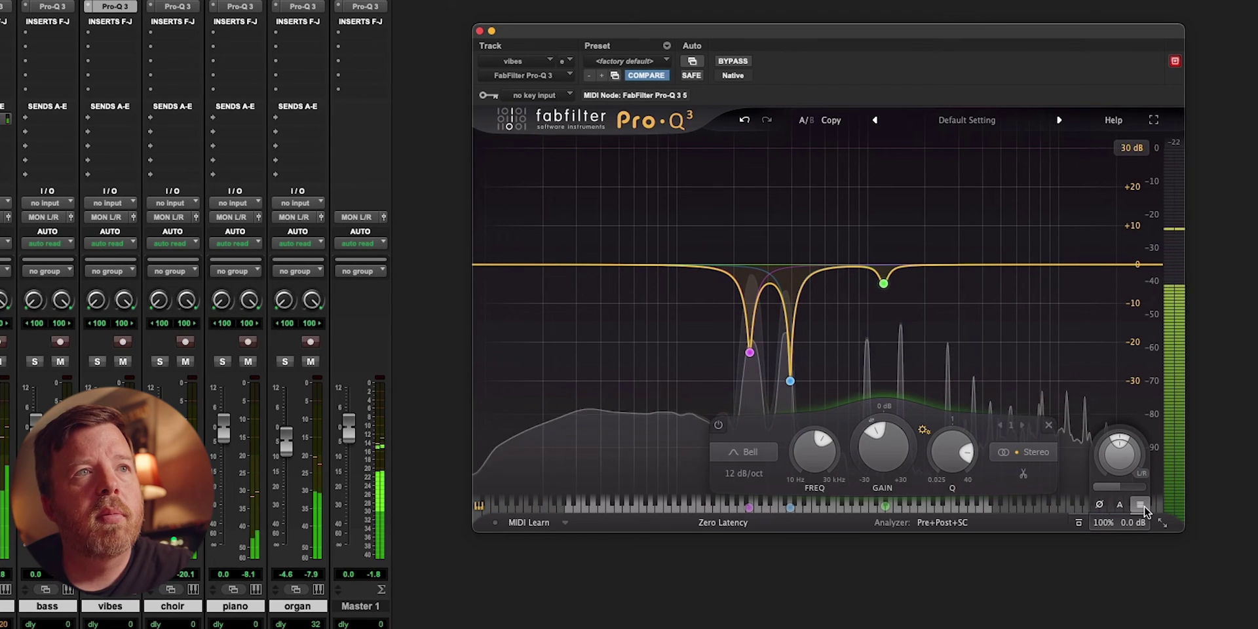
pyautogui.click(1143, 509)
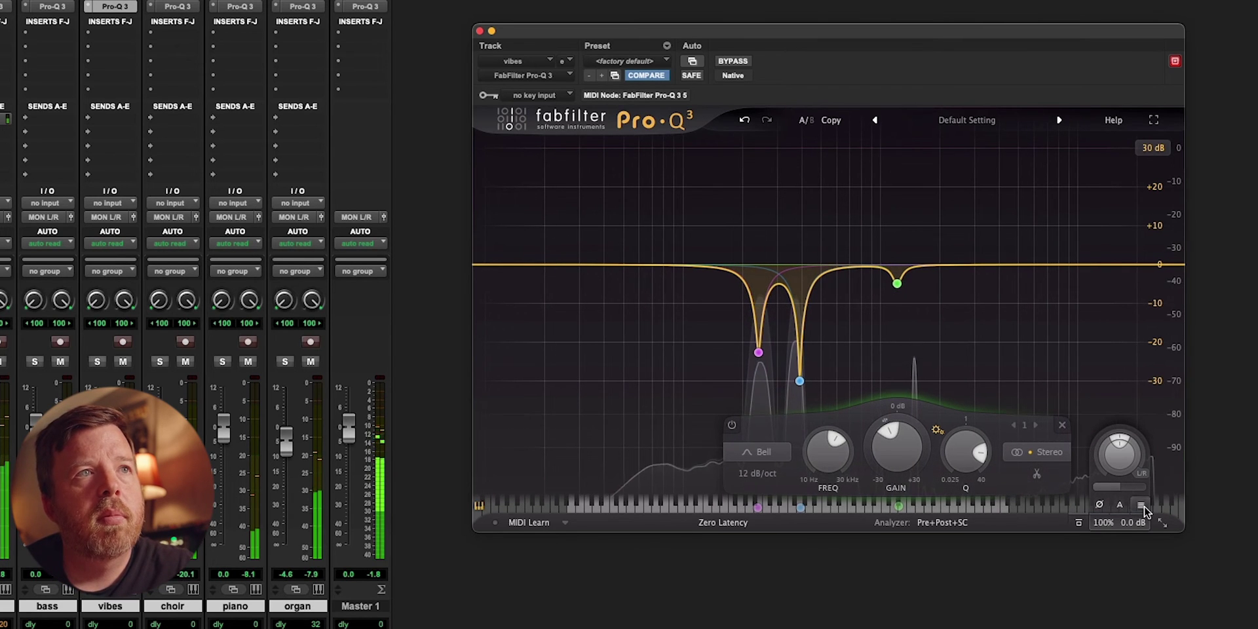
pyautogui.click(1141, 505)
# - Restart playback and pan the EQ output very slightly
pyautogui.press('space')
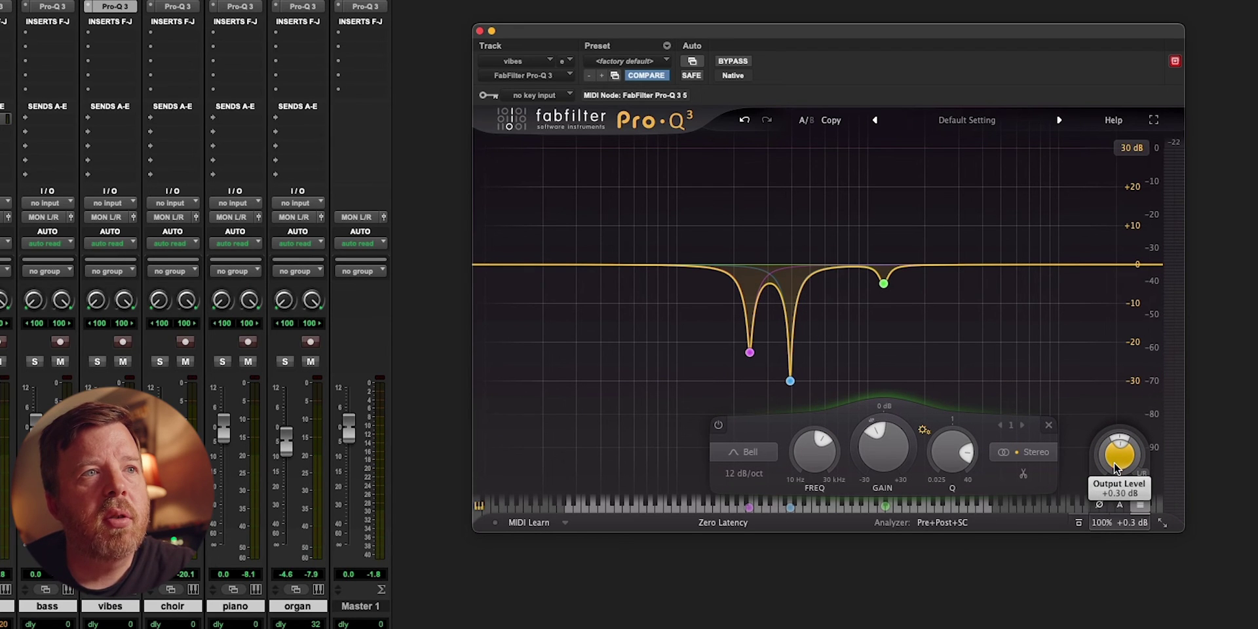
pyautogui.press('space')
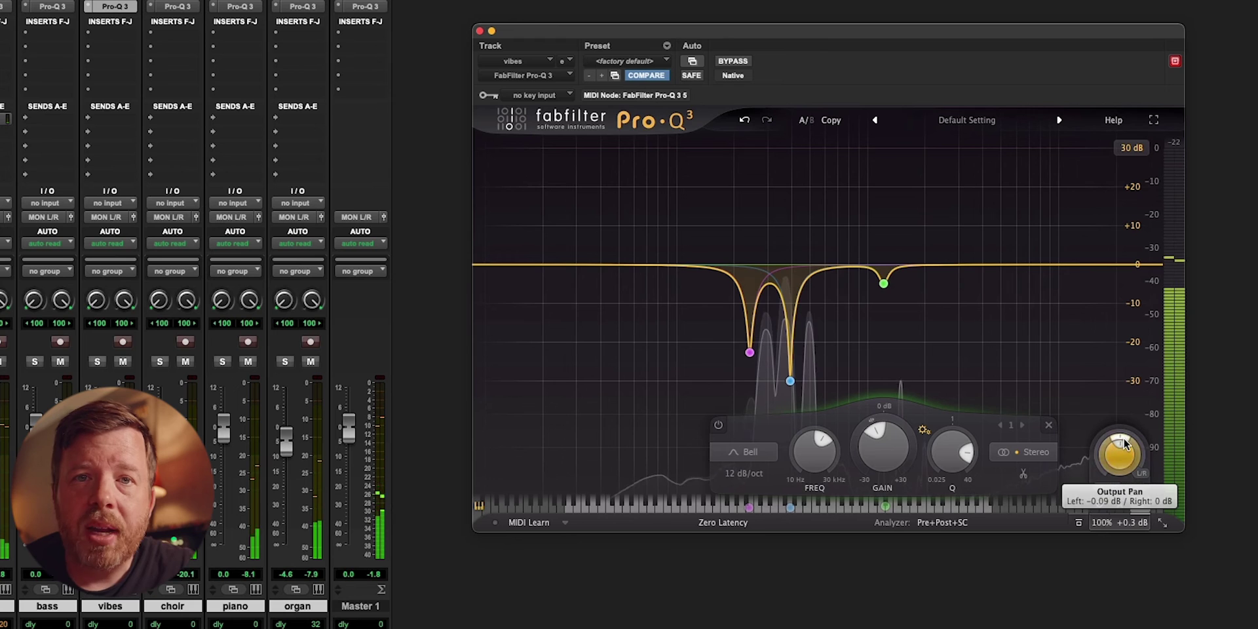
pyautogui.moveTo(1123, 439); pyautogui.dragTo(1135, 446)
pyautogui.moveTo(1135, 445)
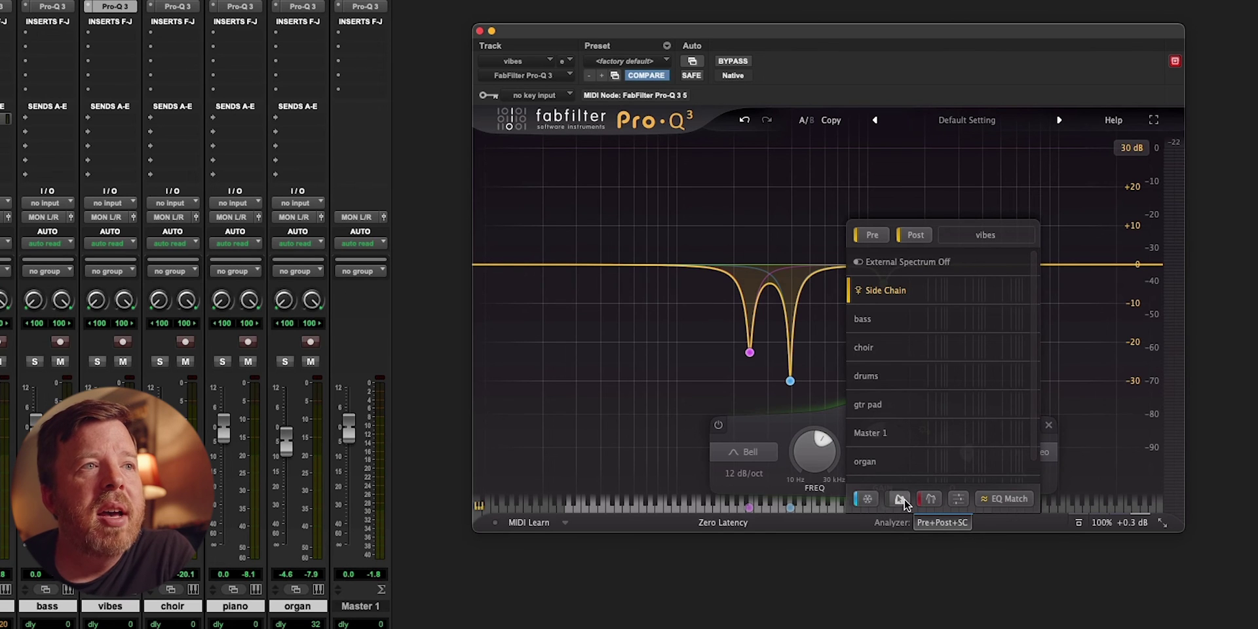
# - Close the analyzer's external source list, leaving the analyzer on Pre+Post+SC
pyautogui.click(948, 522)
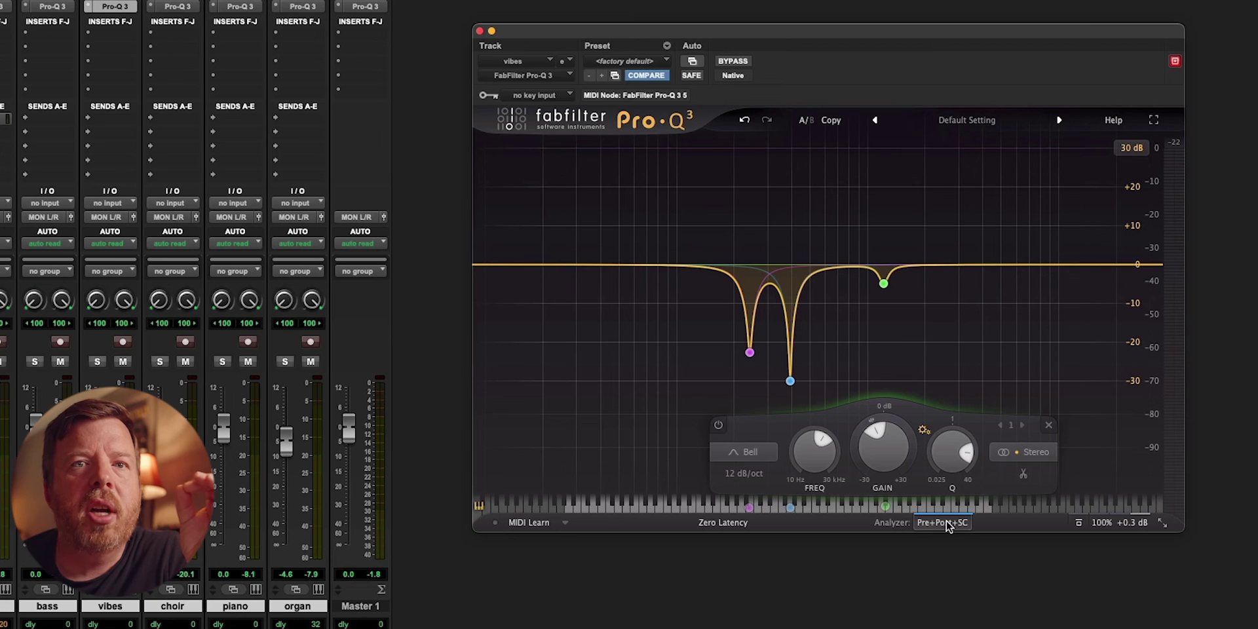